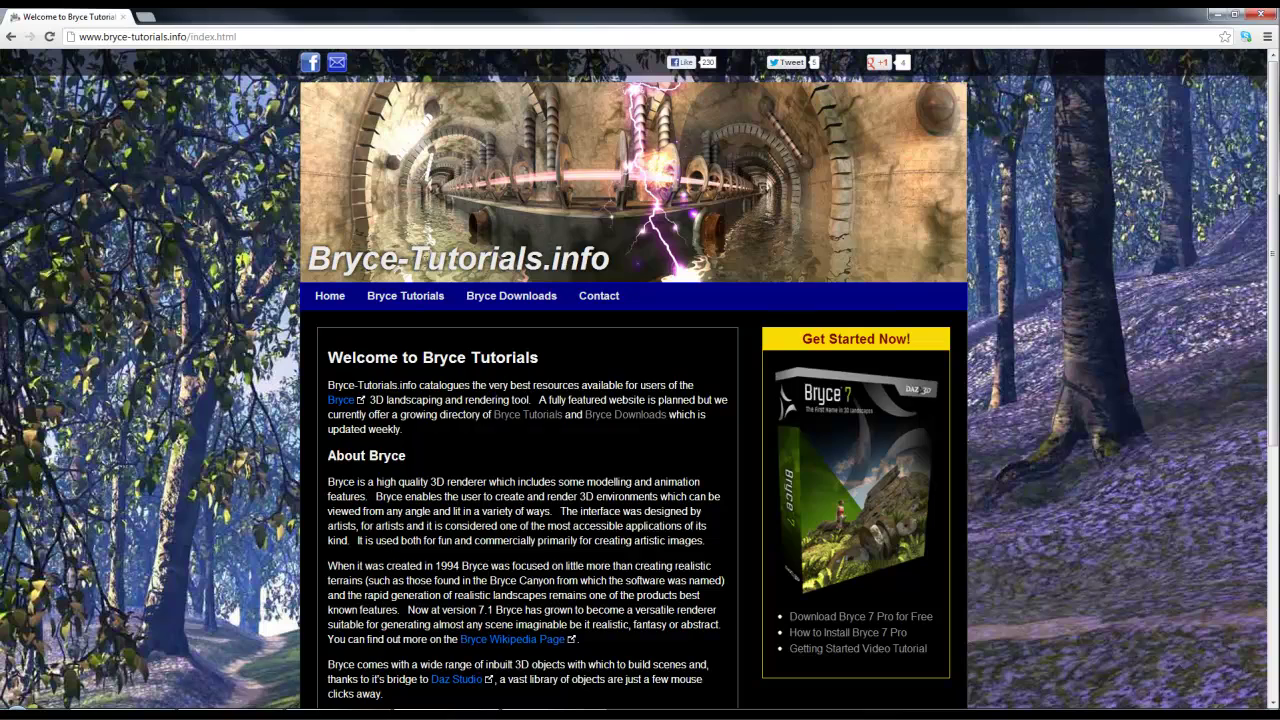
Find the Full Spectrum Material (Rainbow Material) video tutorial in the Bryce Tutorials list and view its page
left_click(410, 297)
scroll(537, 425, "down", 15)
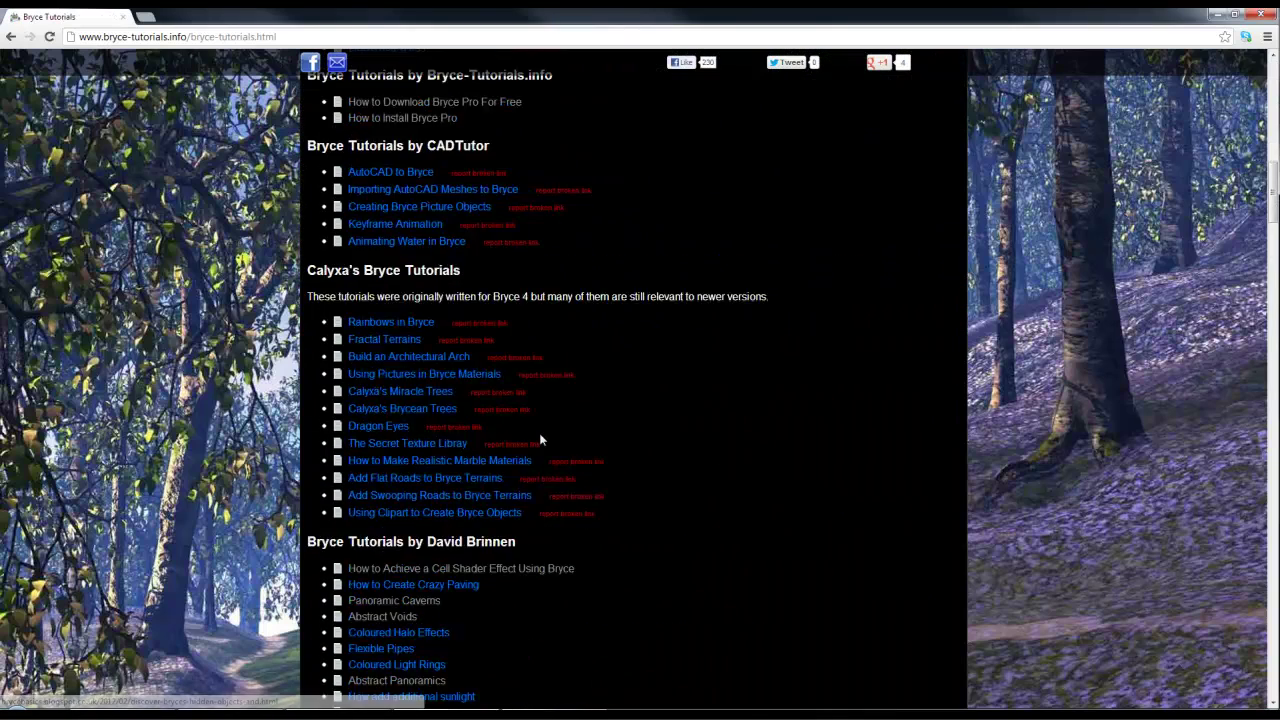
scroll(539, 436, "down", 5)
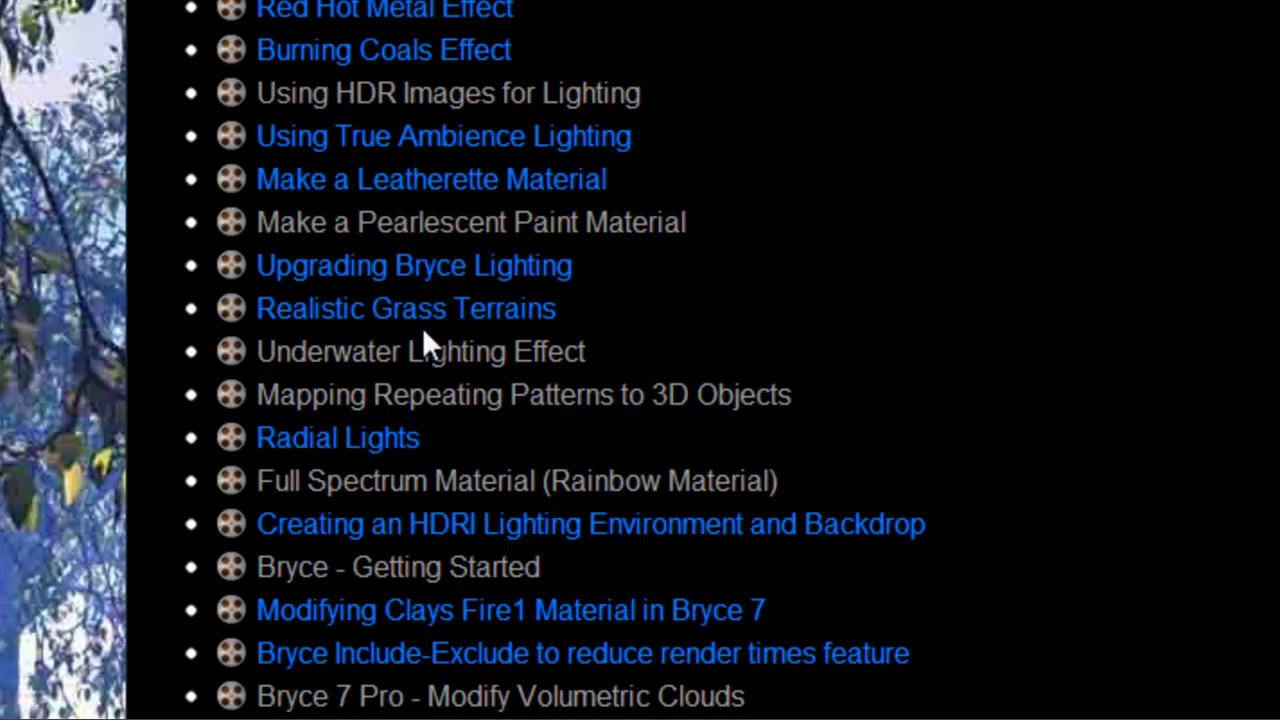
left_click(738, 487)
scroll(800, 420, "down", 3)
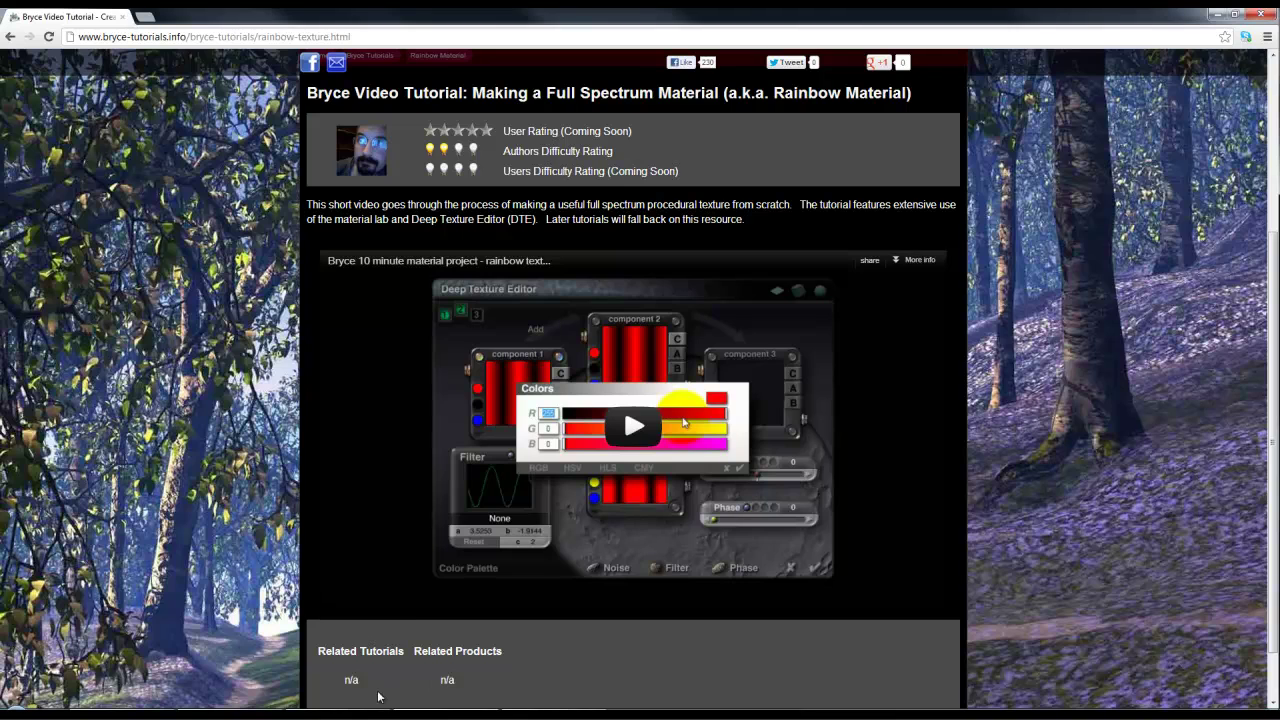
Switch to Bryce and delete the default ground plane from the scene
left_click(342, 714)
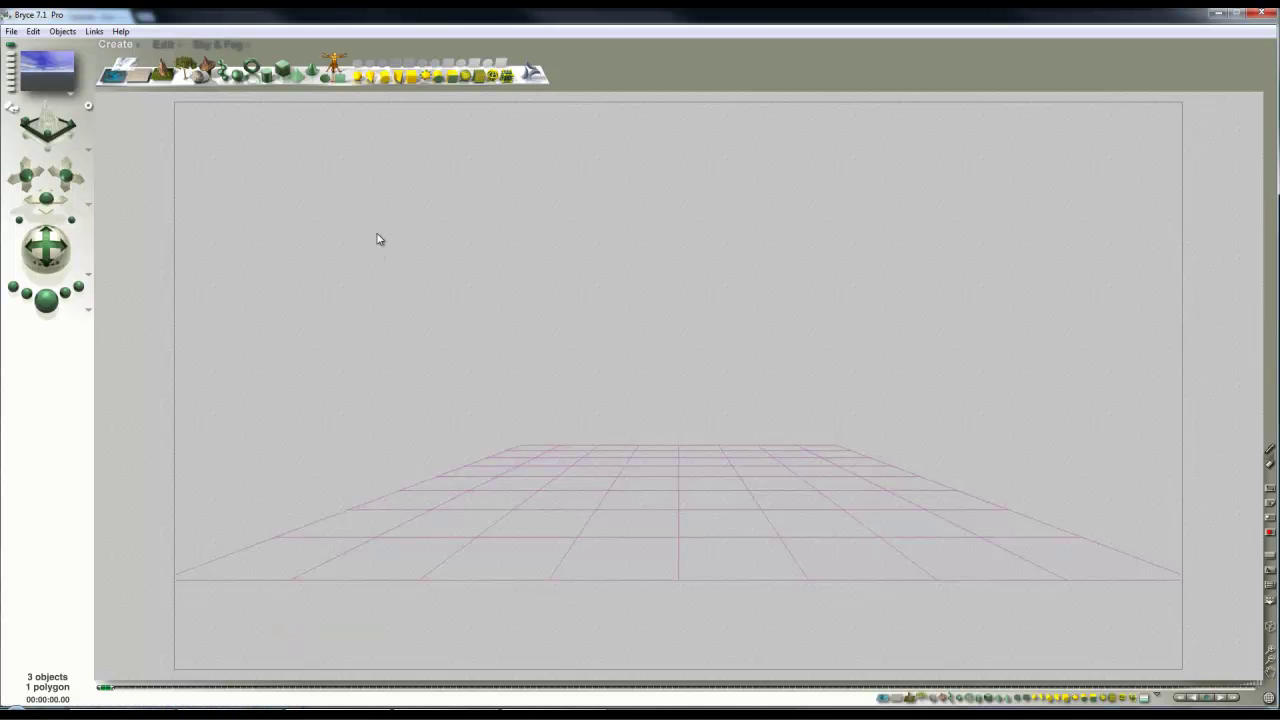
left_click(646, 453)
key("Delete")
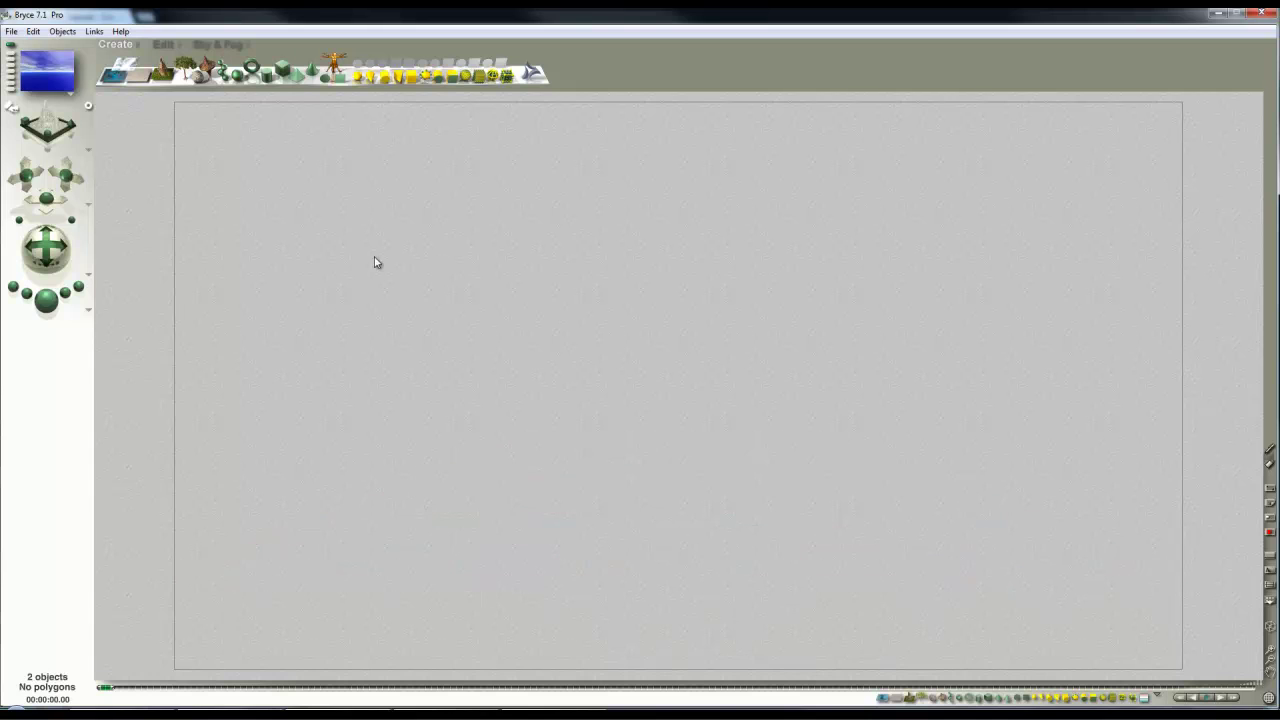
Create a torus, rotate it around the X axis and enlarge it until it surrounds the camera
left_click(251, 68)
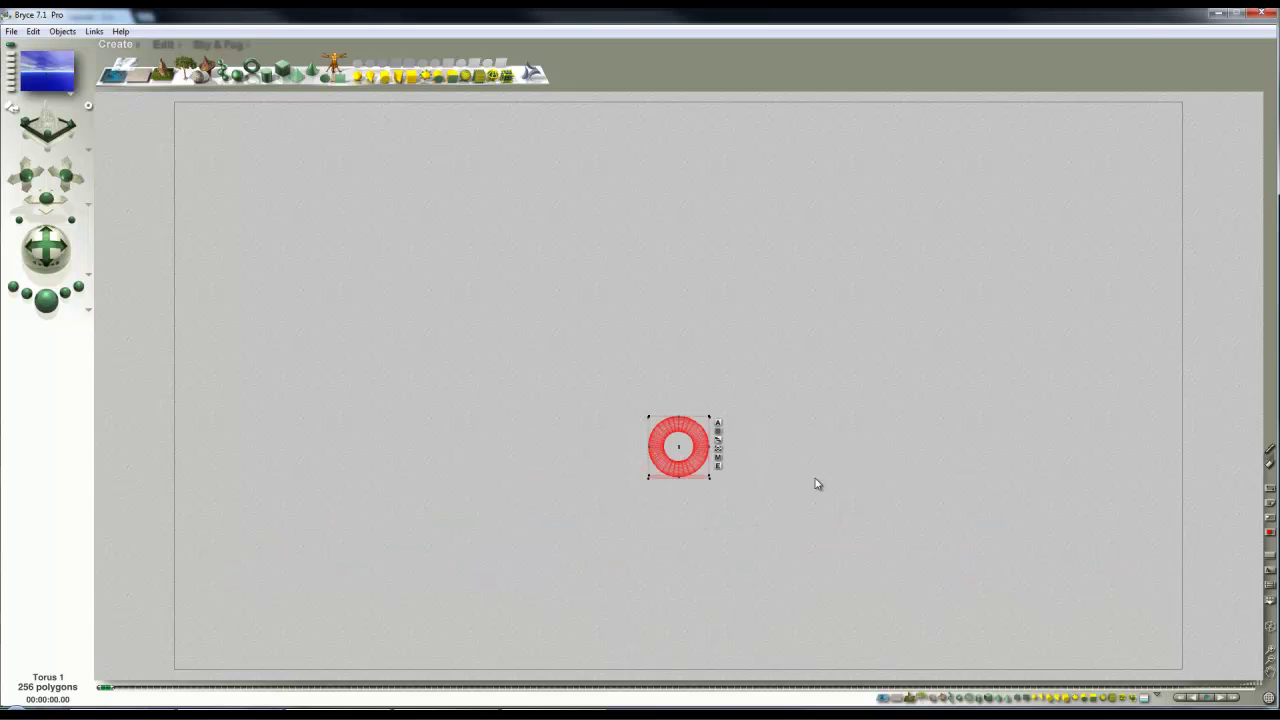
left_click(164, 44)
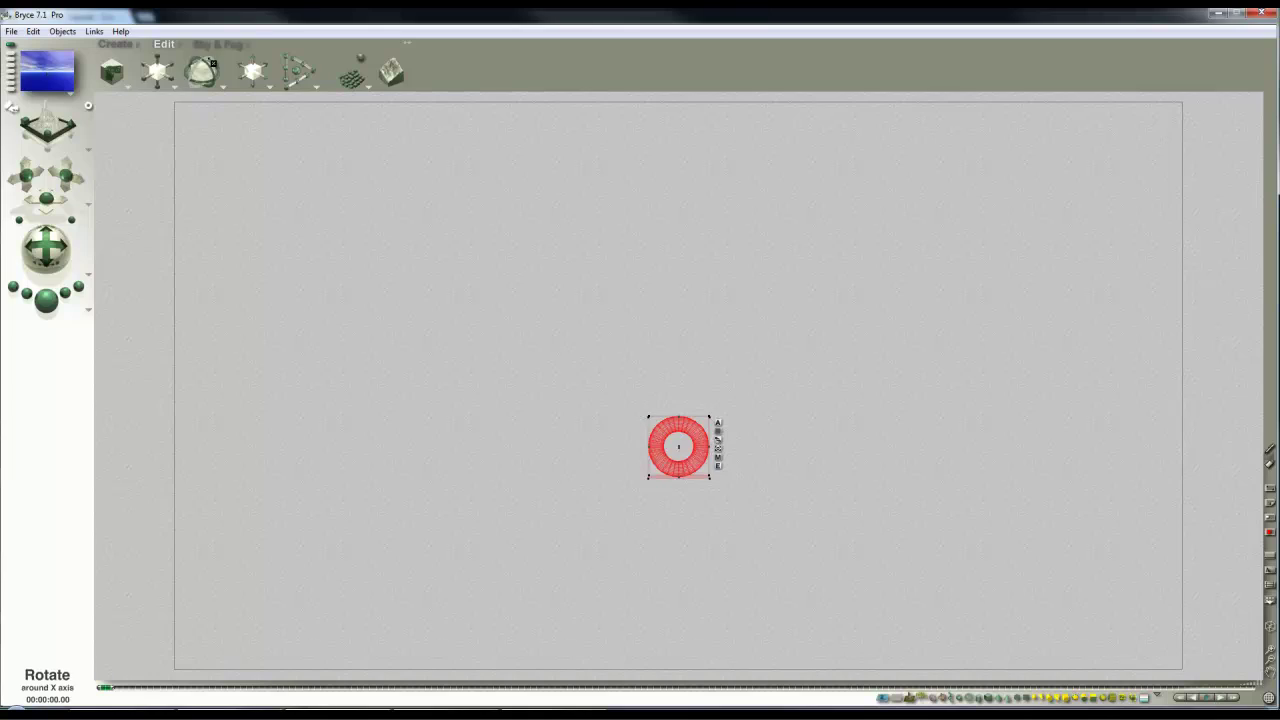
left_click(212, 64)
left_click_drag(160, 72, 166, 84)
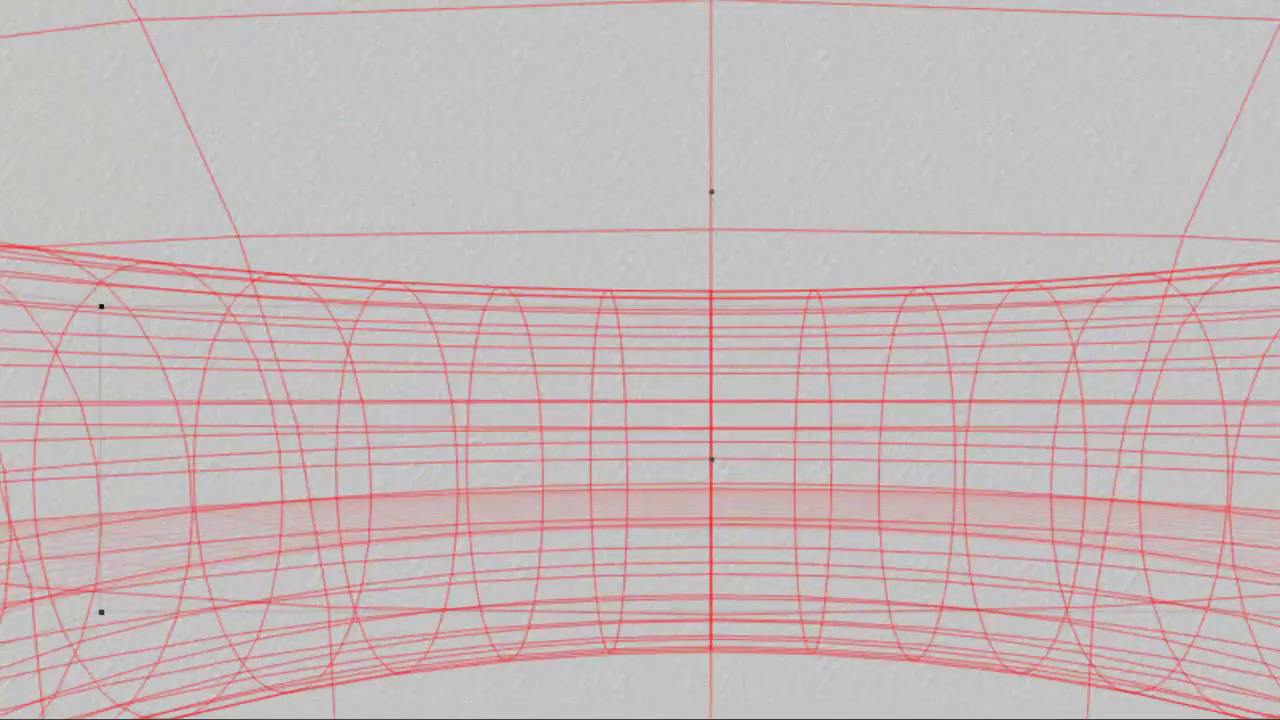
Increase the torus's tube radius so that its central hole becomes a narrow column
key("ctrl+e")
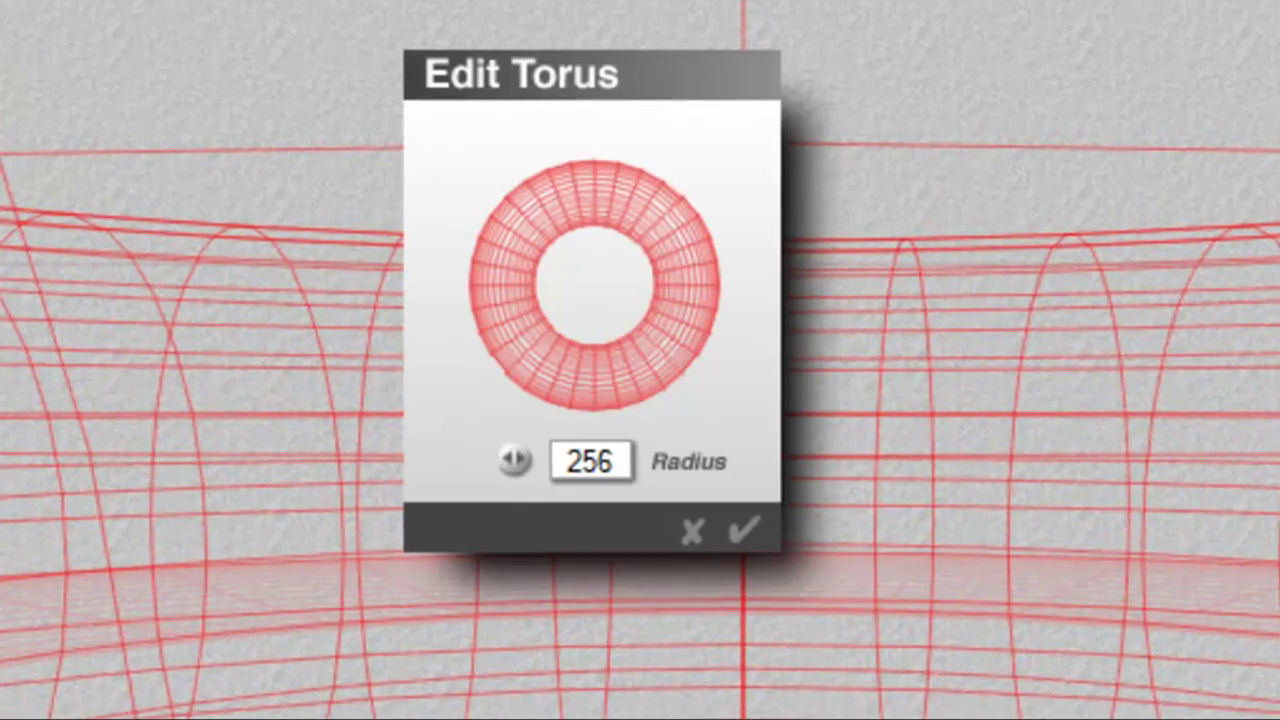
left_click_drag(621, 399, 618, 401)
left_click_drag(505, 467, 649, 560)
left_click(744, 530)
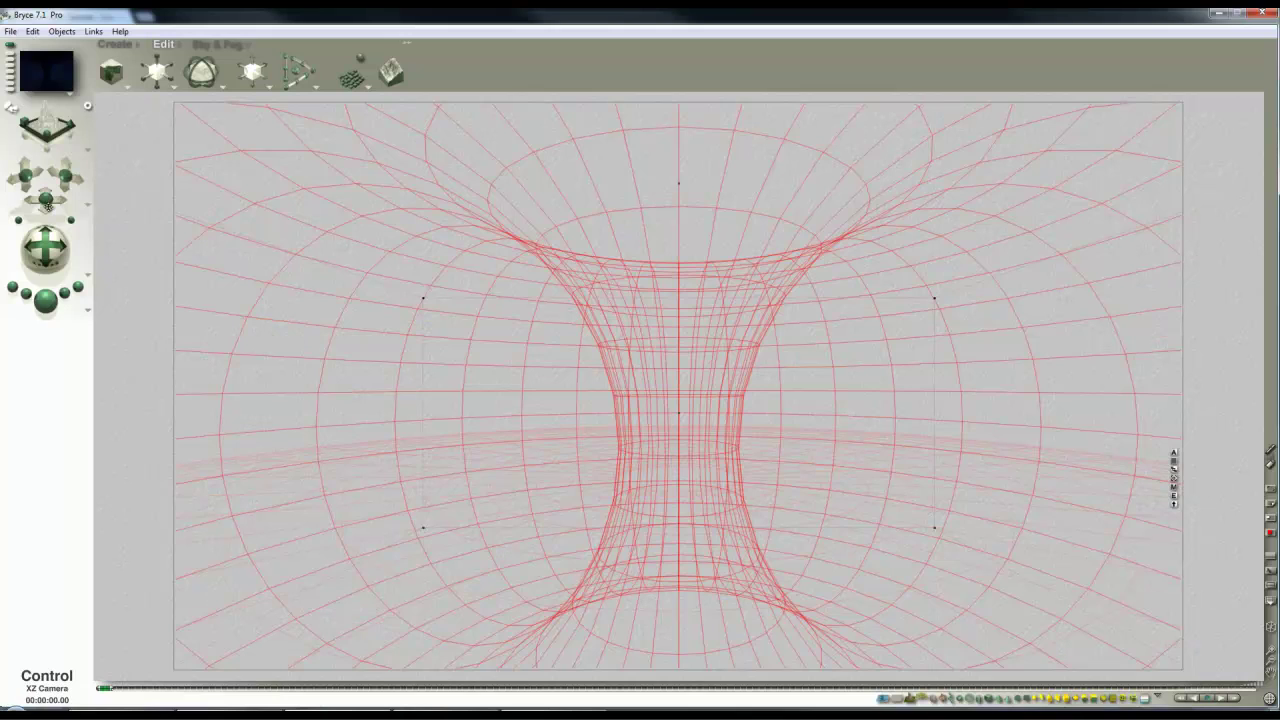
mouse_move(46, 200)
left_mouse_down()
mouse_move(74, 203)
mouse_move(44, 197)
left_mouse_up()
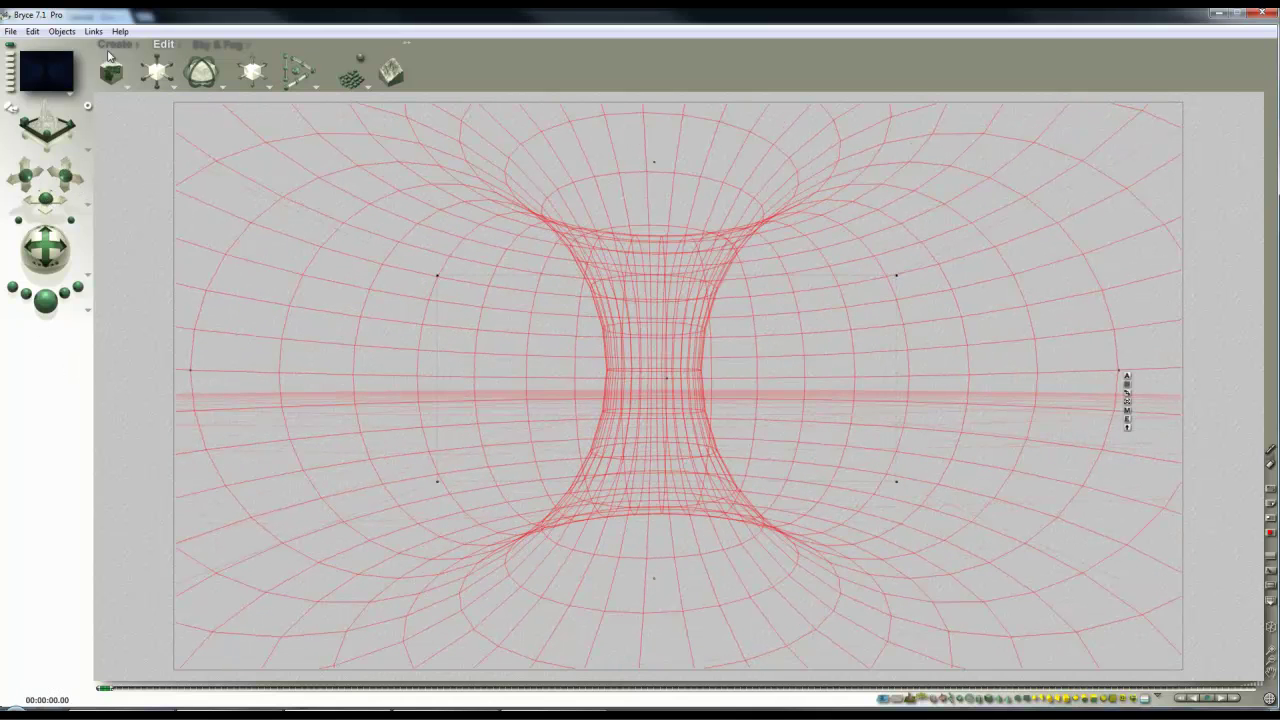
Disable the sun light in the Sky Lab's Sun & Moon settings
left_click(212, 46)
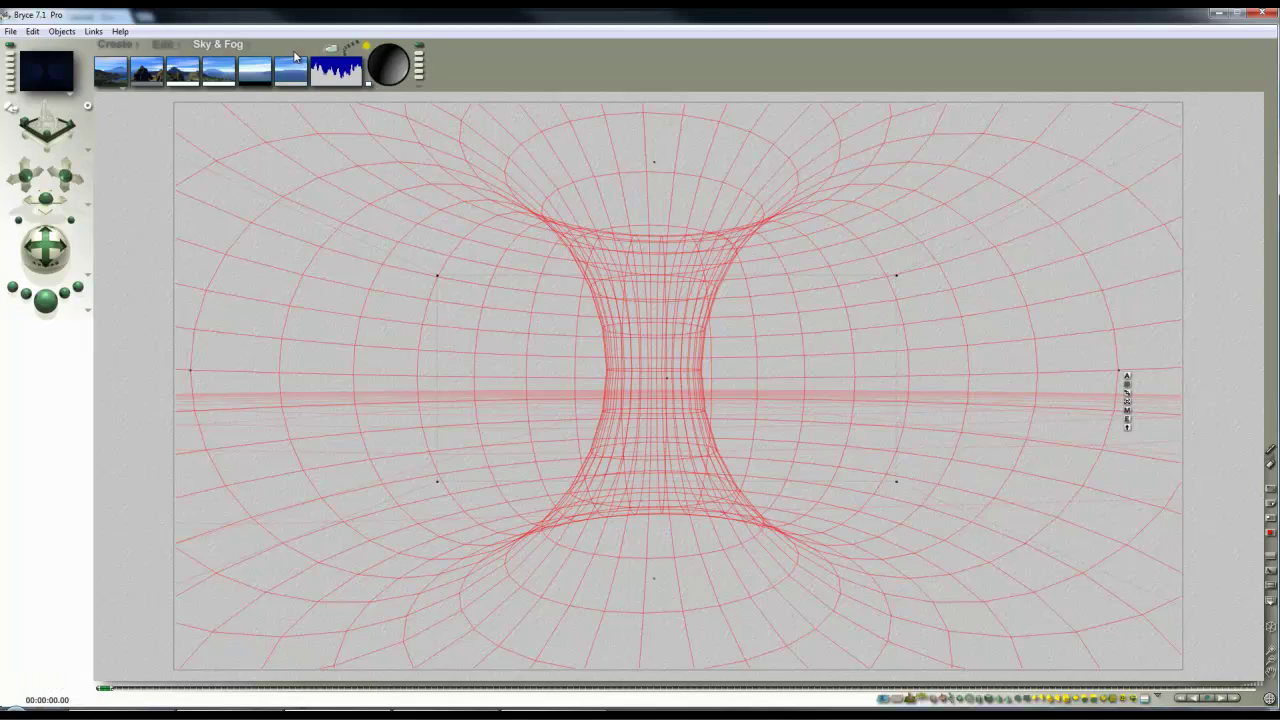
left_click(325, 48)
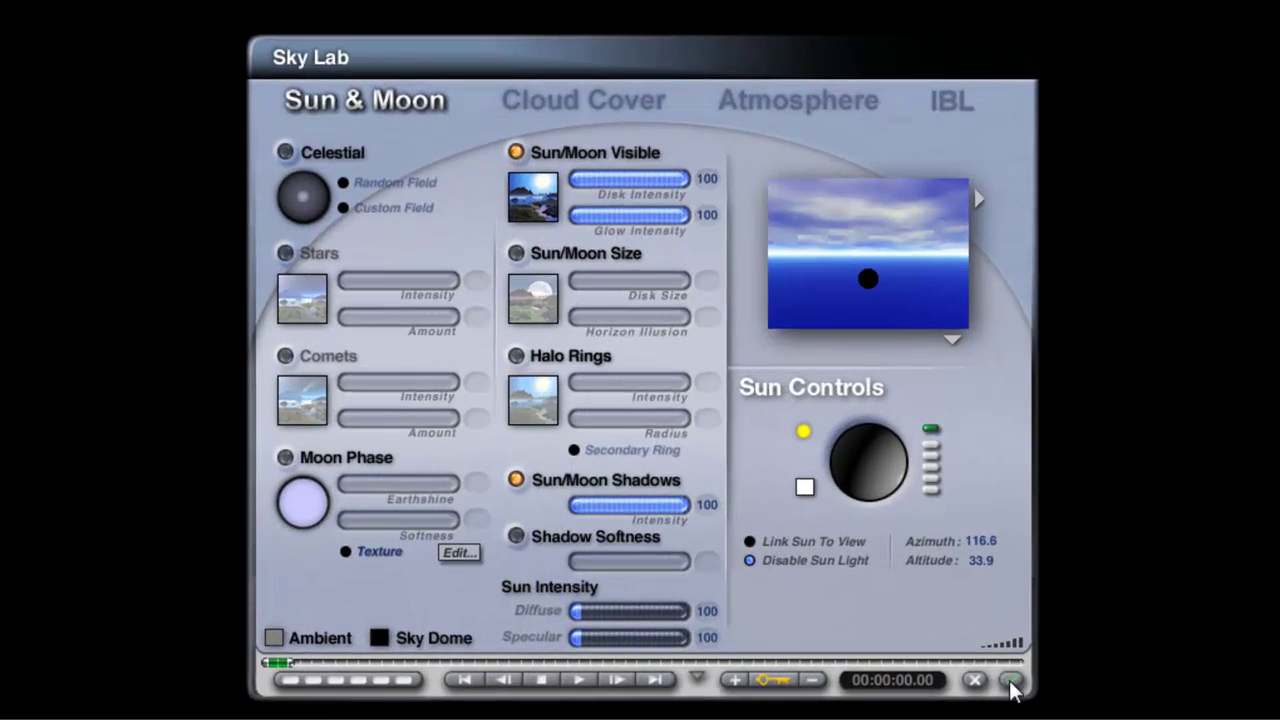
left_click(923, 602)
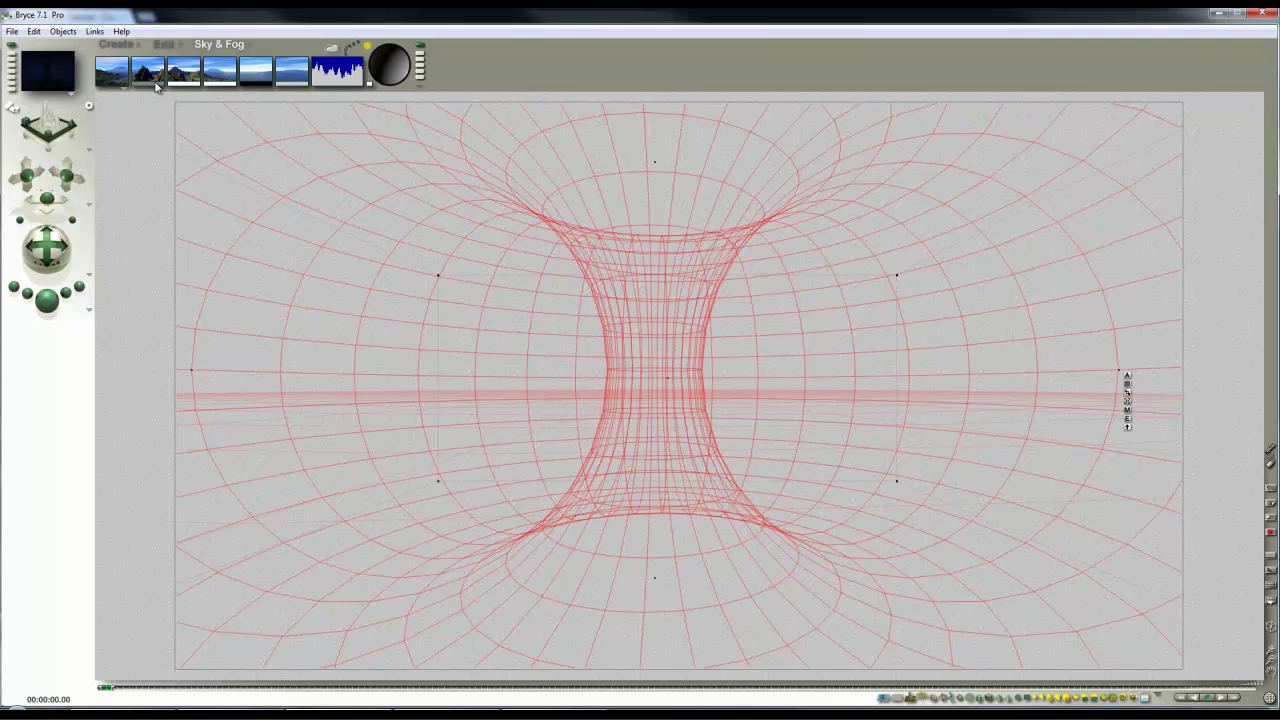
Add a radial light and move it away from the torus's central column, into the ring's interior
left_click(108, 45)
left_click(362, 78)
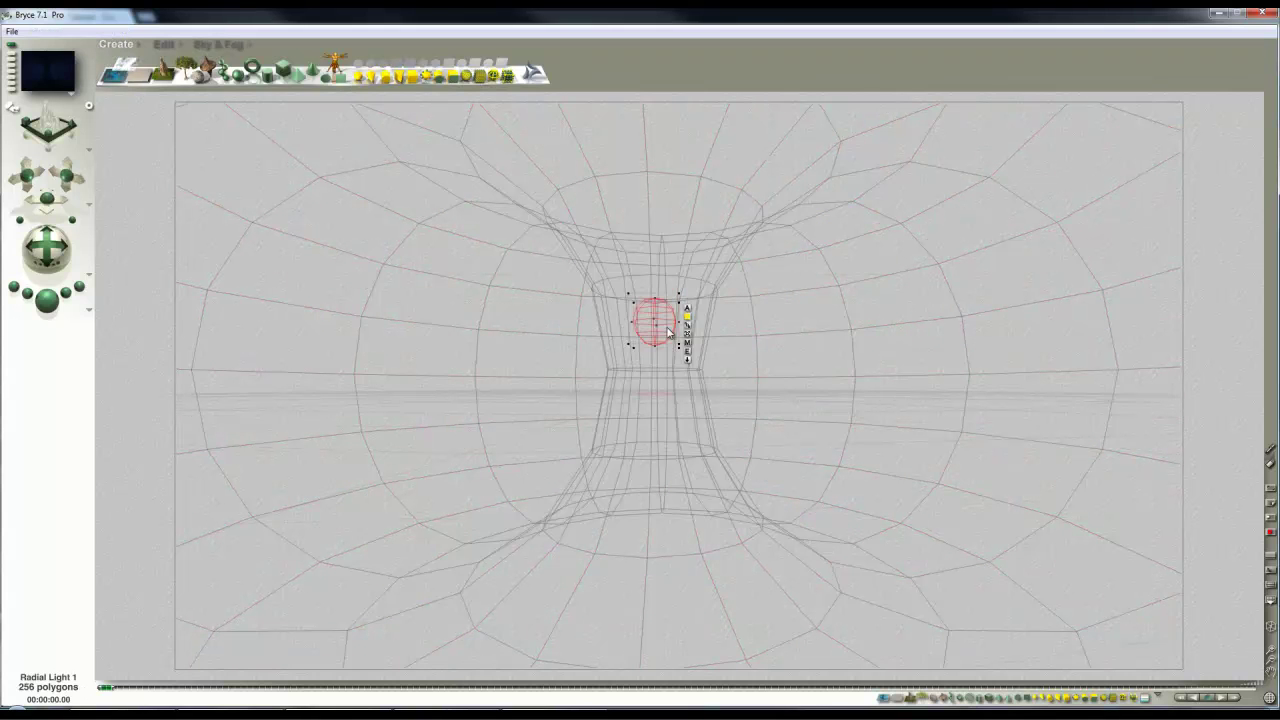
left_click_drag(668, 333, 843, 383)
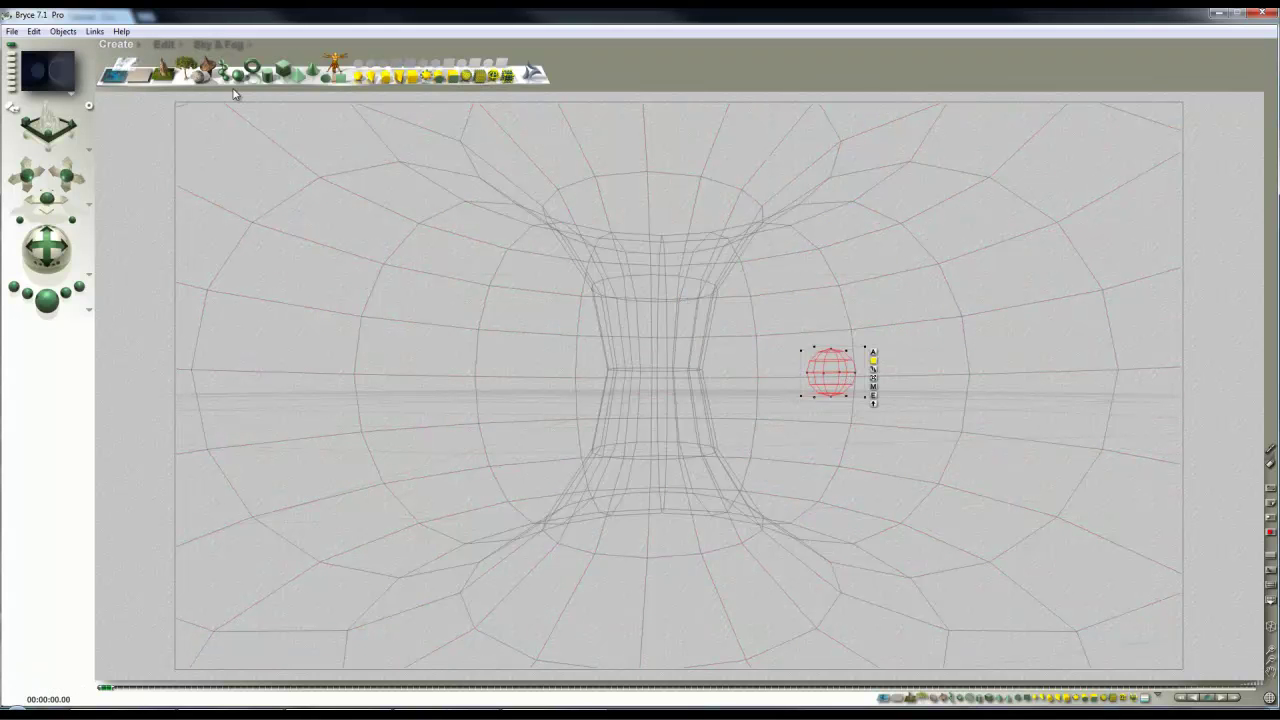
Add a second radial light and move it inside the torus, nearer the camera than the first light
left_click(355, 82)
key("2")
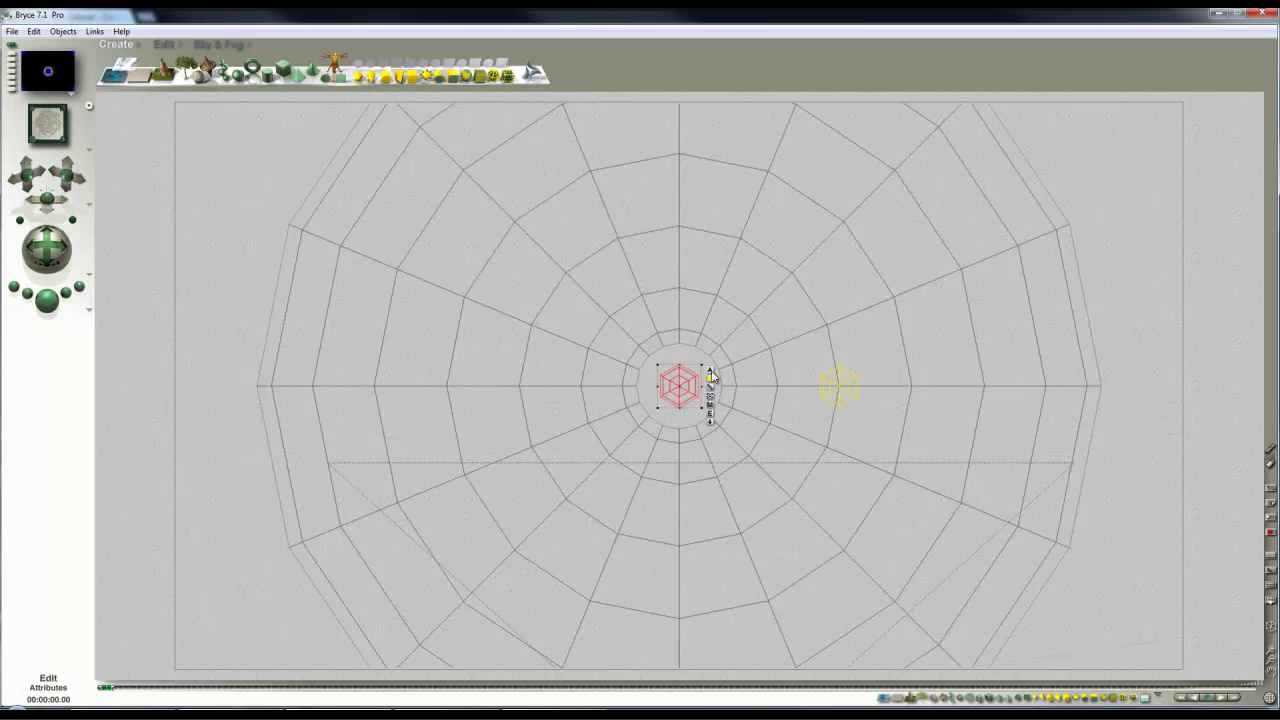
left_click_drag(689, 395, 782, 526)
key("1")
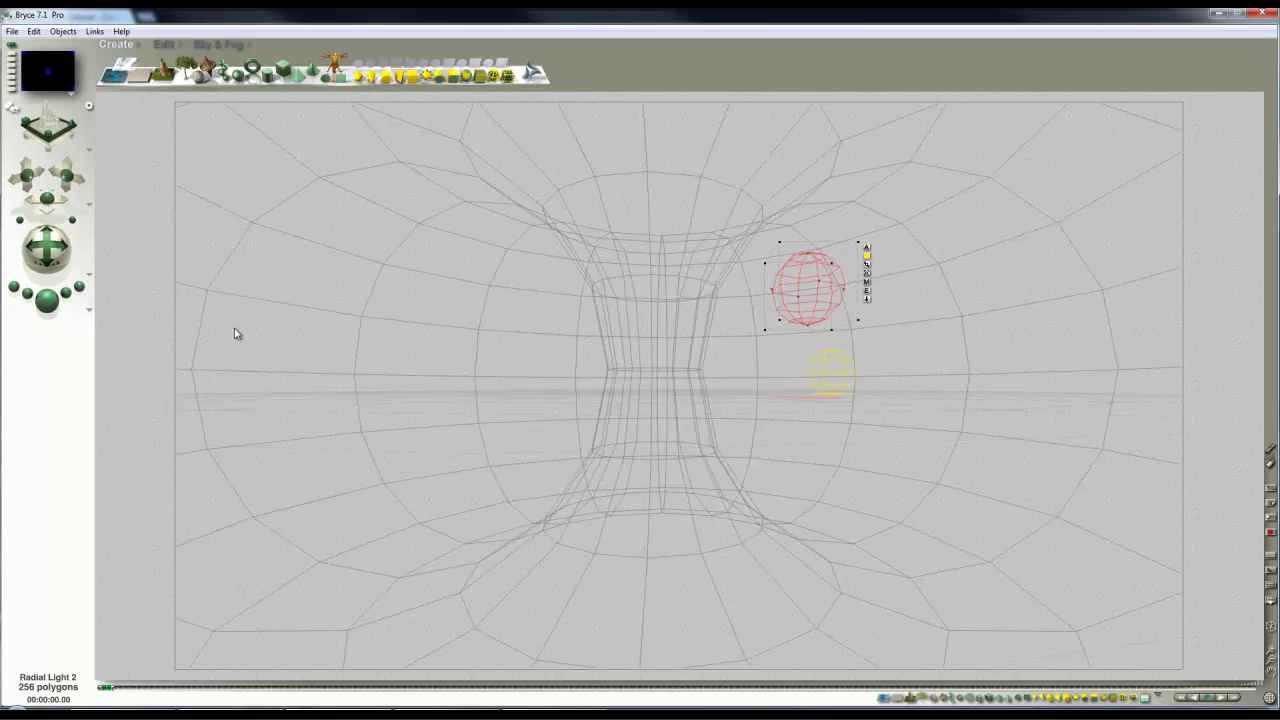
Render the scene to check the radial lighting inside the torus
left_click(48, 305)
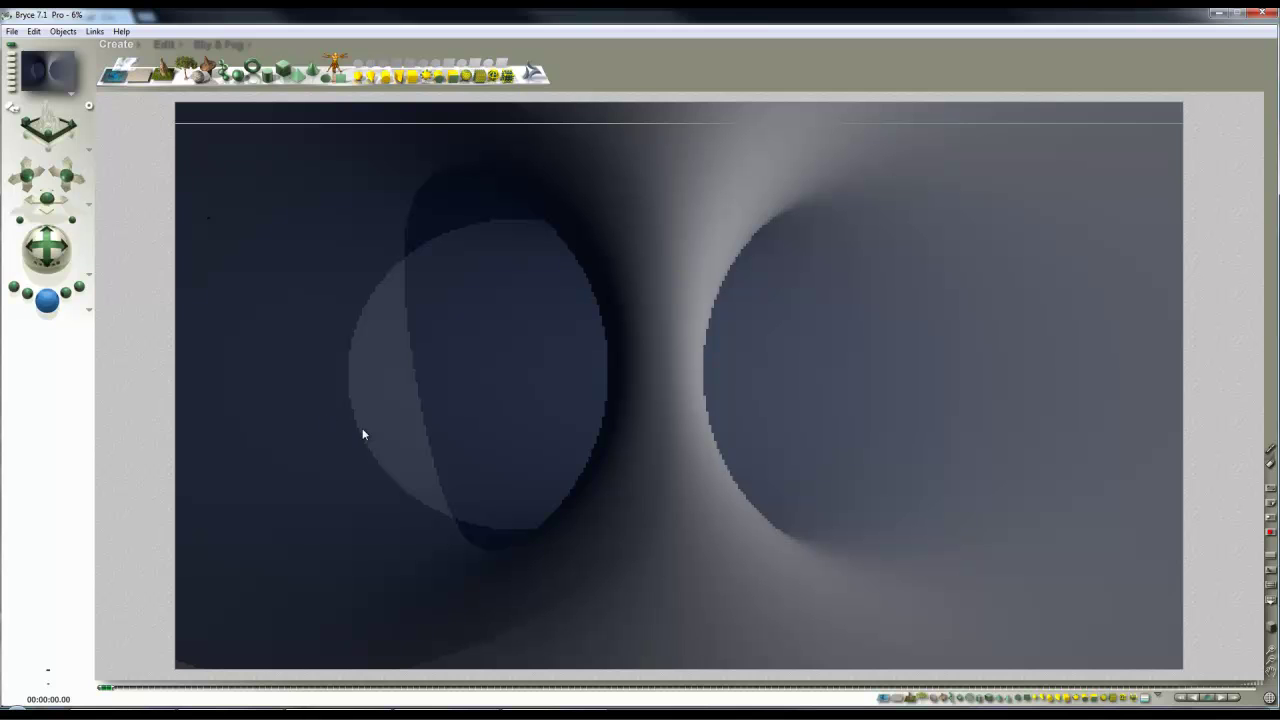
key("Escape")
key("Escape")
Apply the Rainbow texture material from the Shared mats library category to the torus
left_click_drag(48, 256, 50, 257)
right_click(1043, 248)
left_click(218, 45)
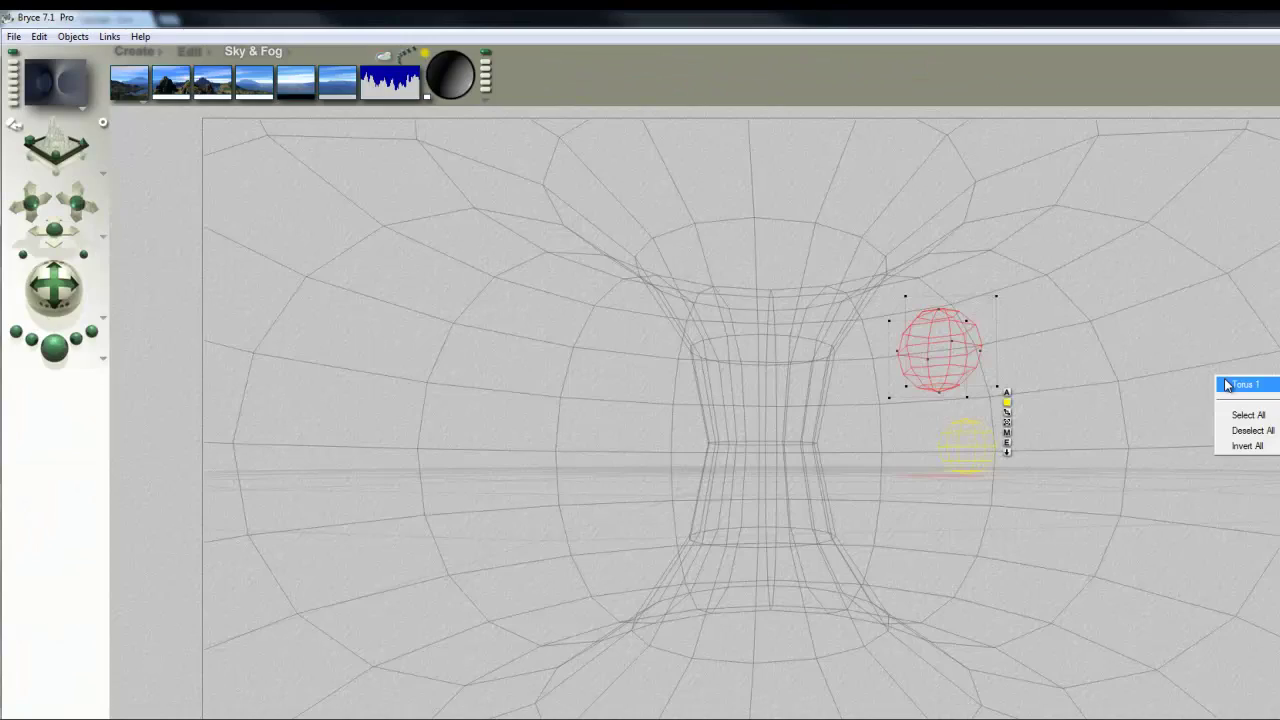
left_click(1243, 380)
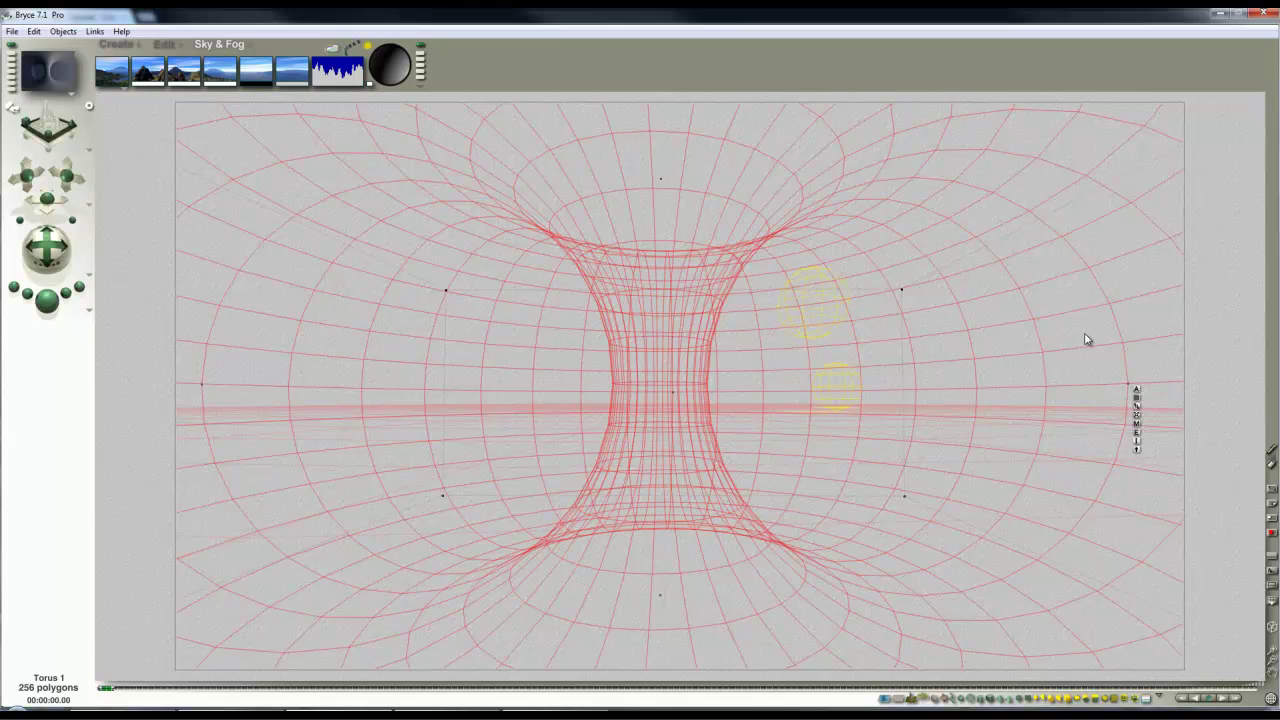
left_click(1173, 430)
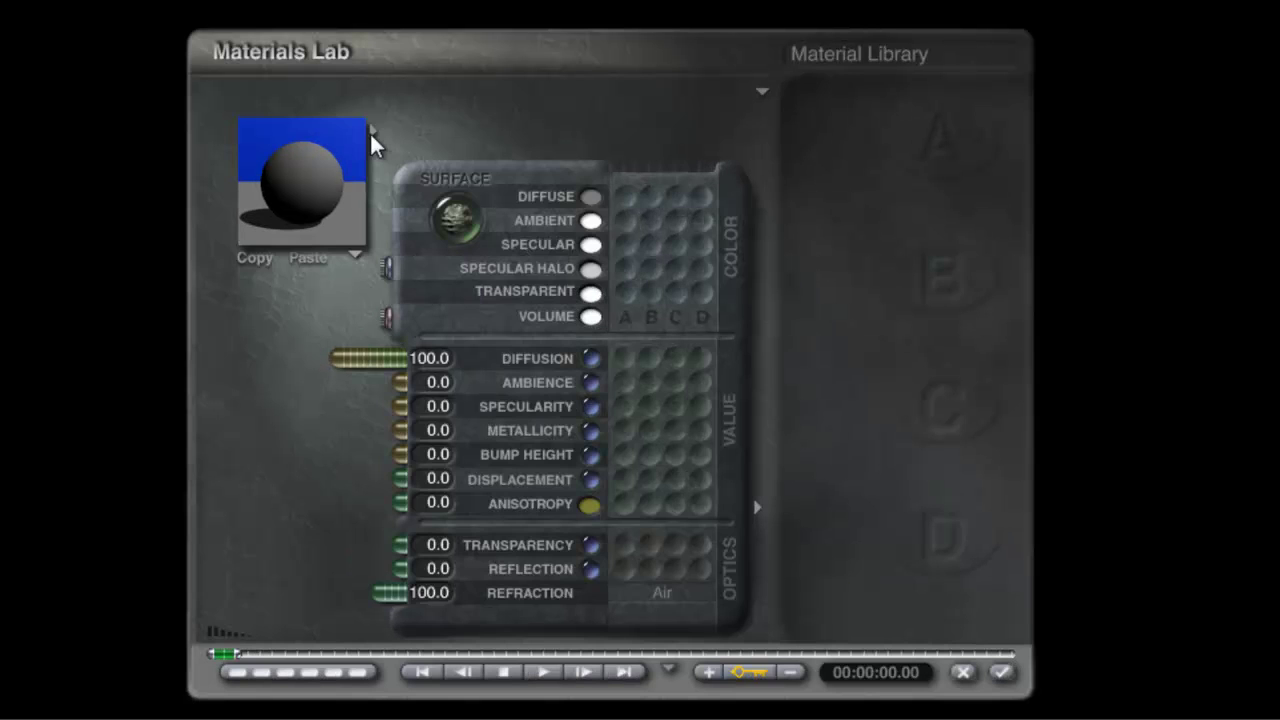
left_click(371, 132)
left_click_drag(336, 322, 330, 488)
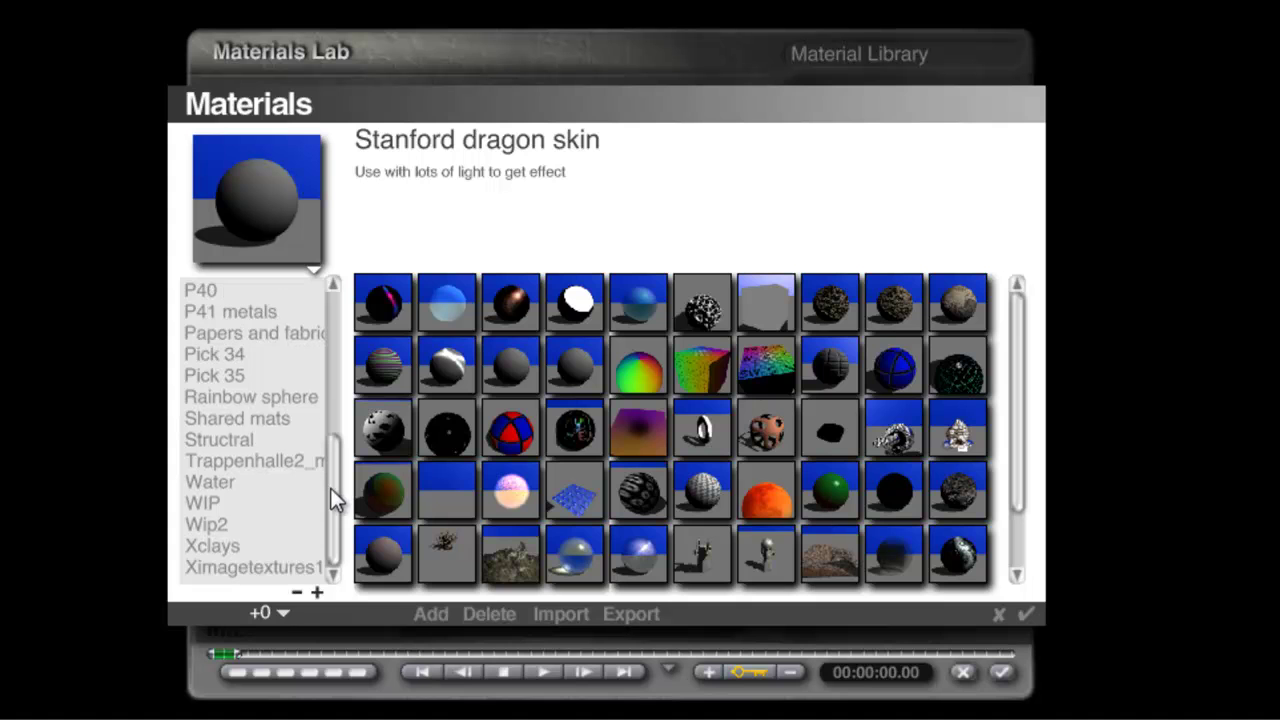
left_click(264, 418)
left_click(581, 560)
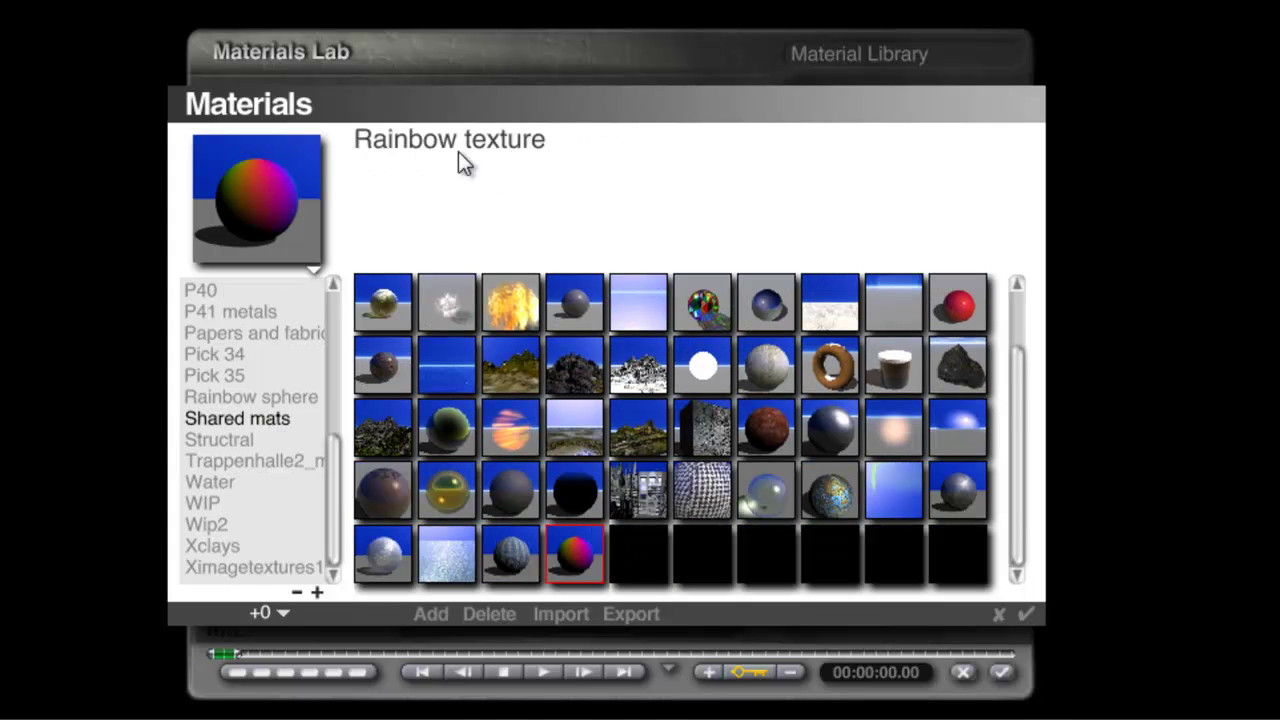
left_click(1027, 613)
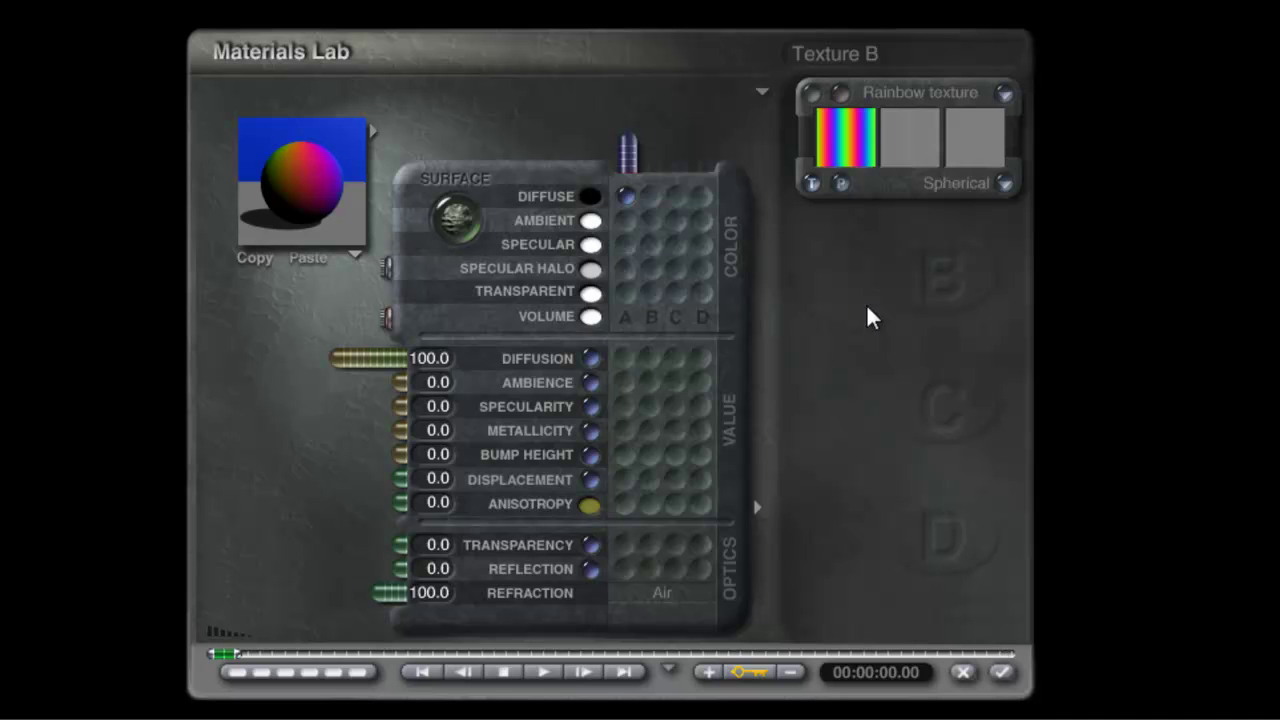
Drive the torus material's ambient color with texture A and set its Ambience to 100
left_click(626, 220)
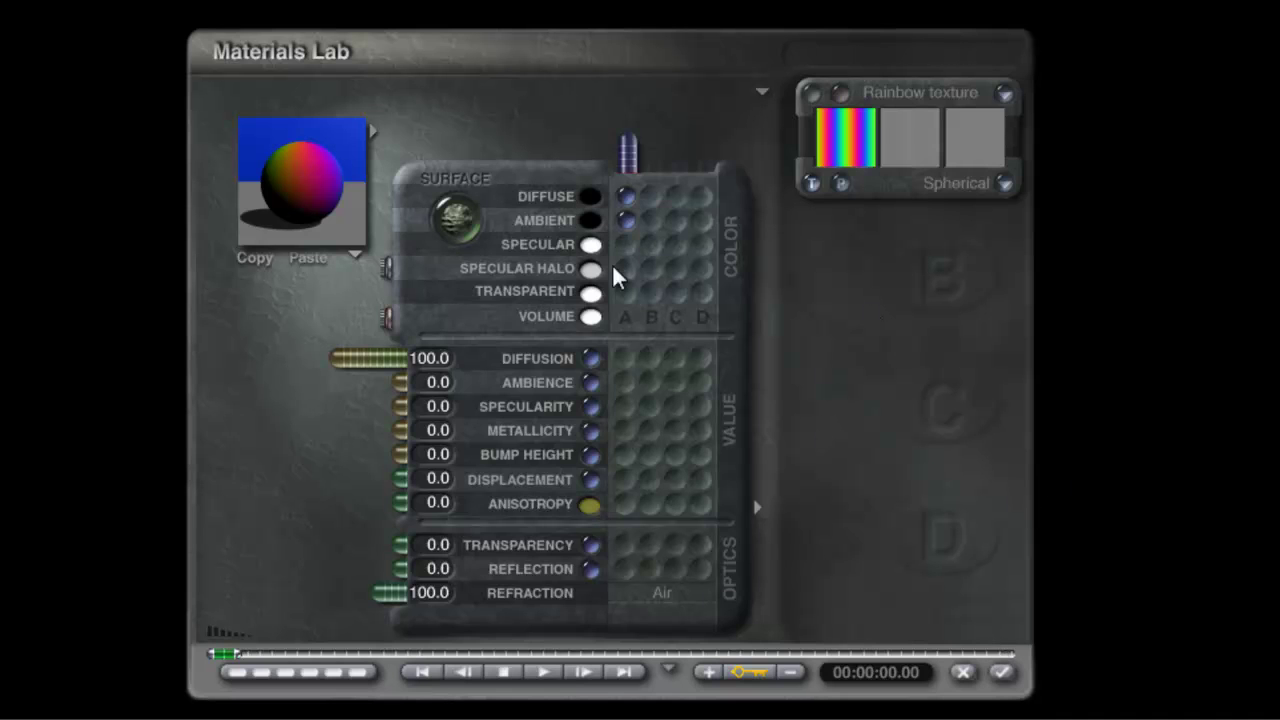
left_click_drag(402, 390, 166, 286)
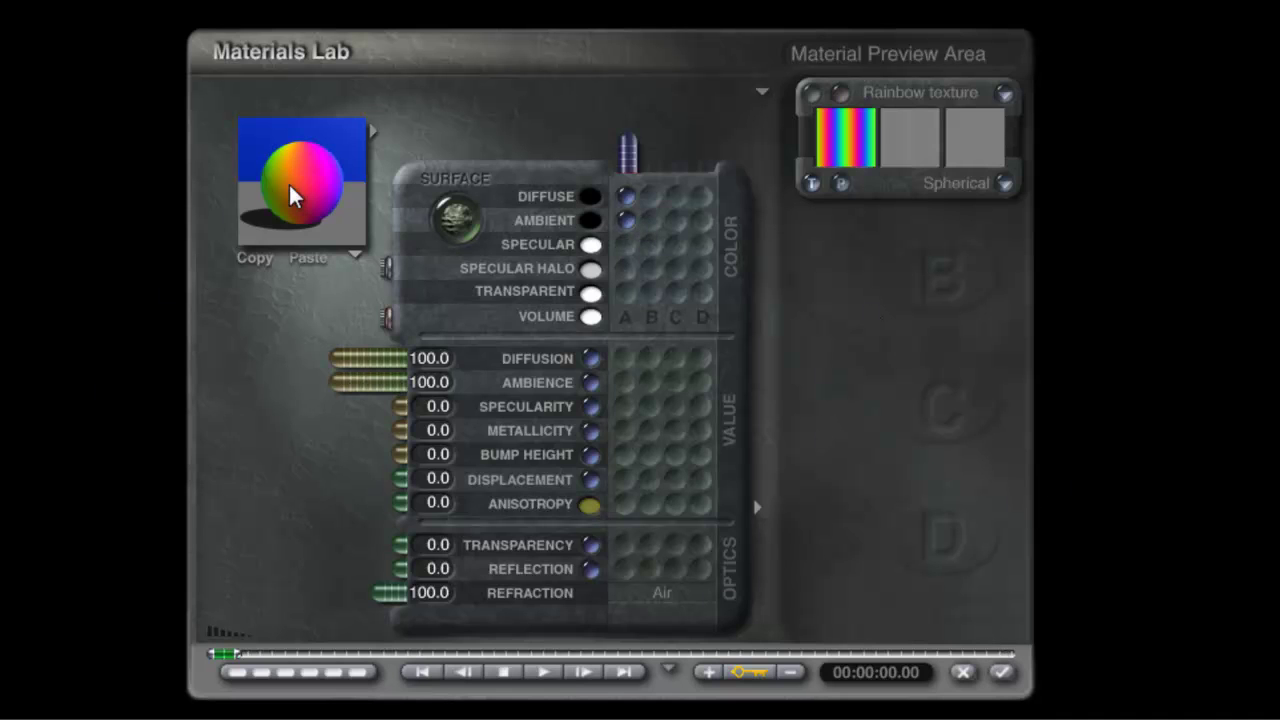
left_click(1003, 671)
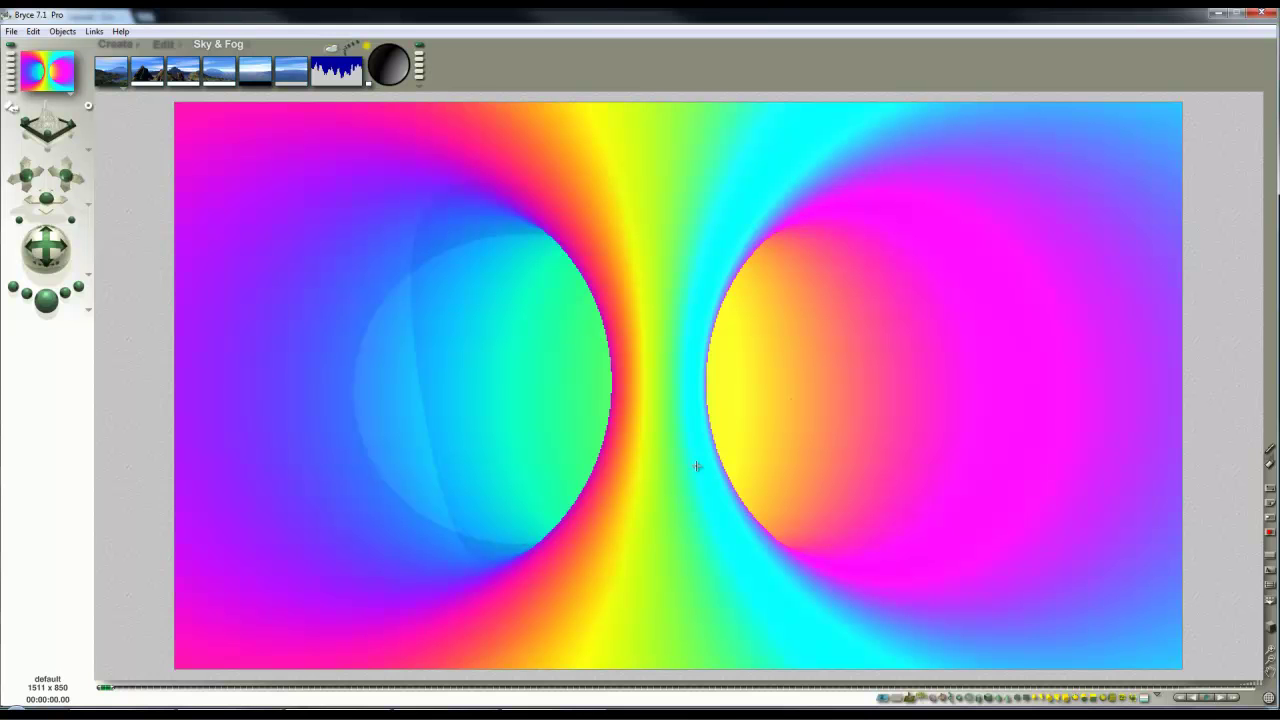
Increase the rainbow texture's repetition on the torus material to produce many narrow stripes
key("2")
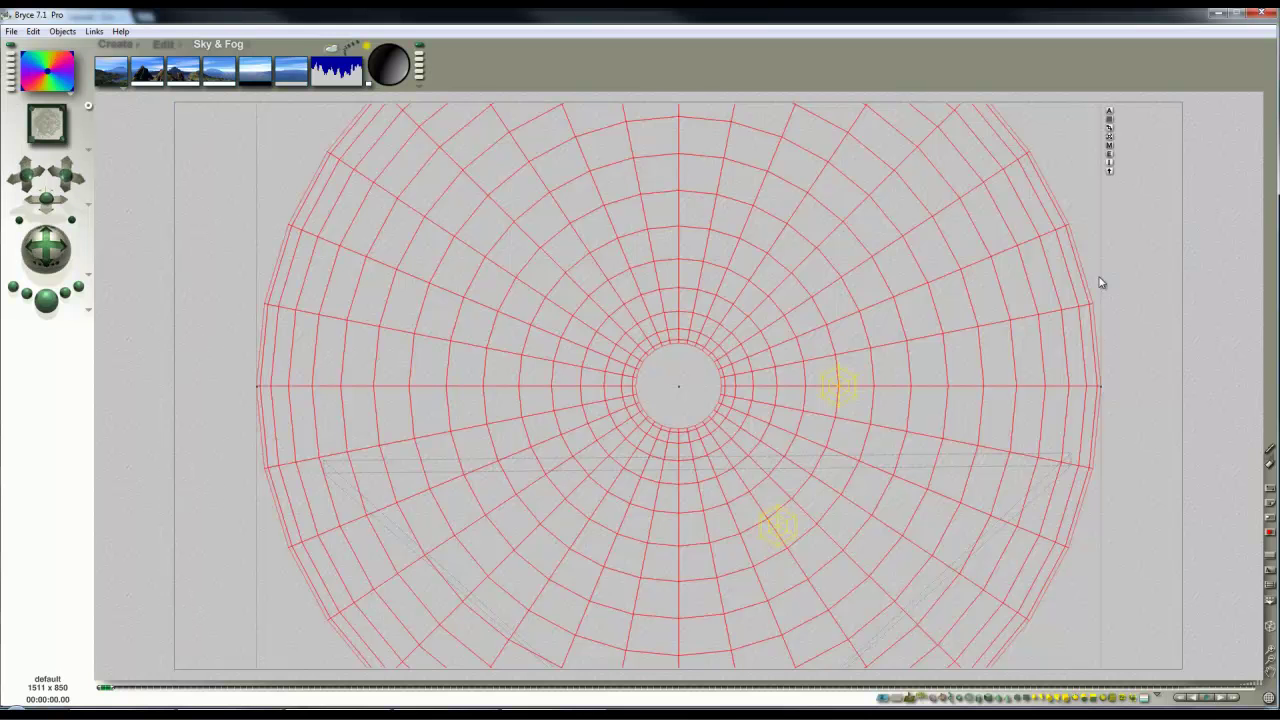
left_click(1108, 145)
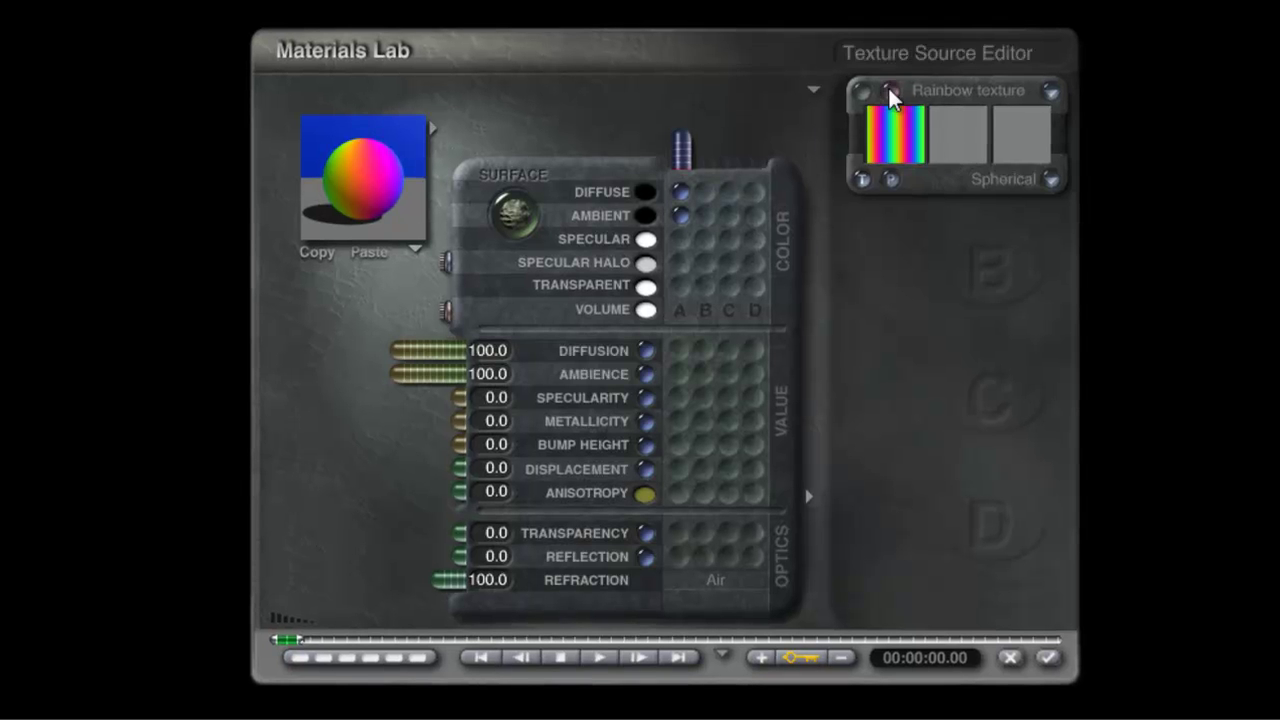
left_click(887, 95)
left_click_drag(908, 160, 910, 163)
left_click(1040, 335)
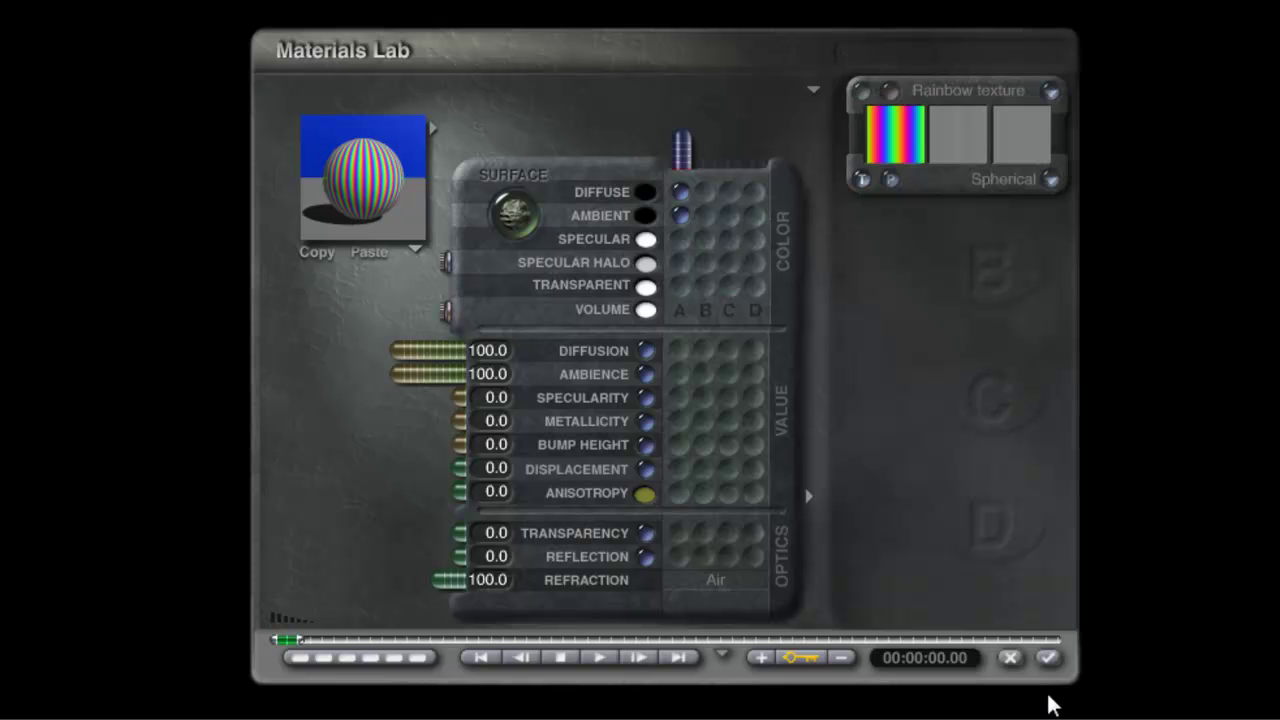
left_click(1048, 660)
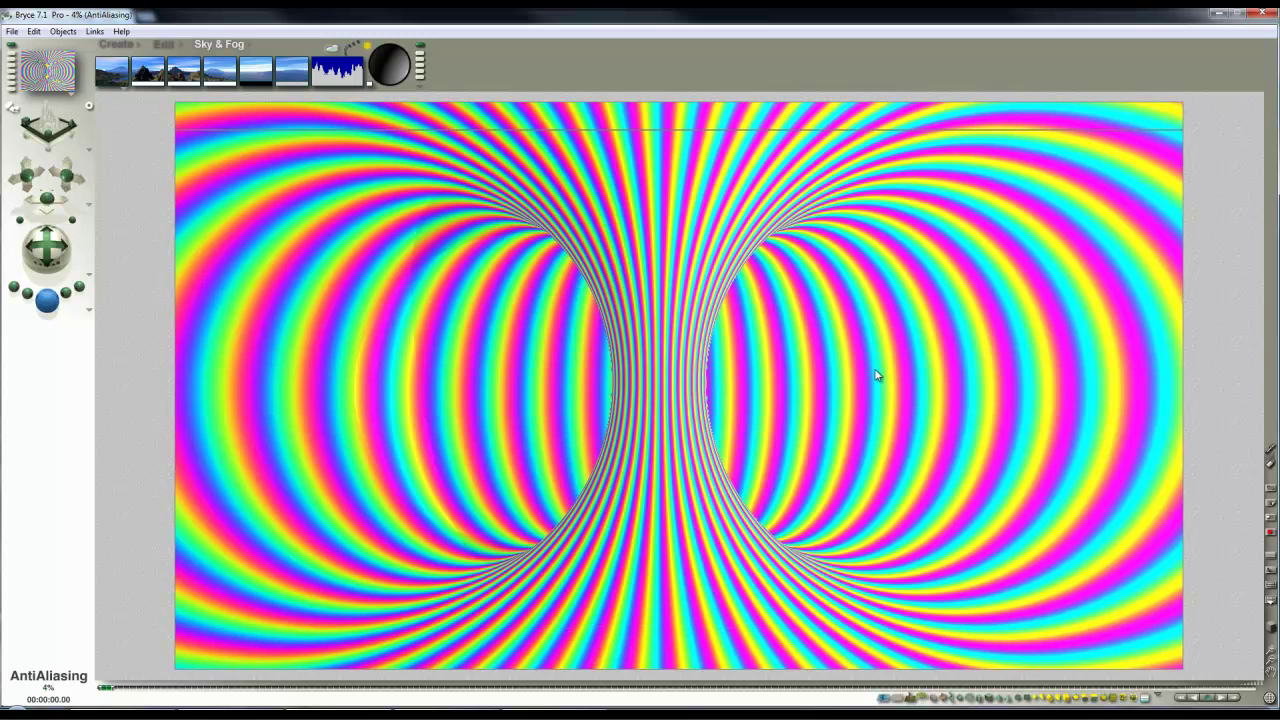
Select both radial lights and delete them from the scene
left_click(733, 376)
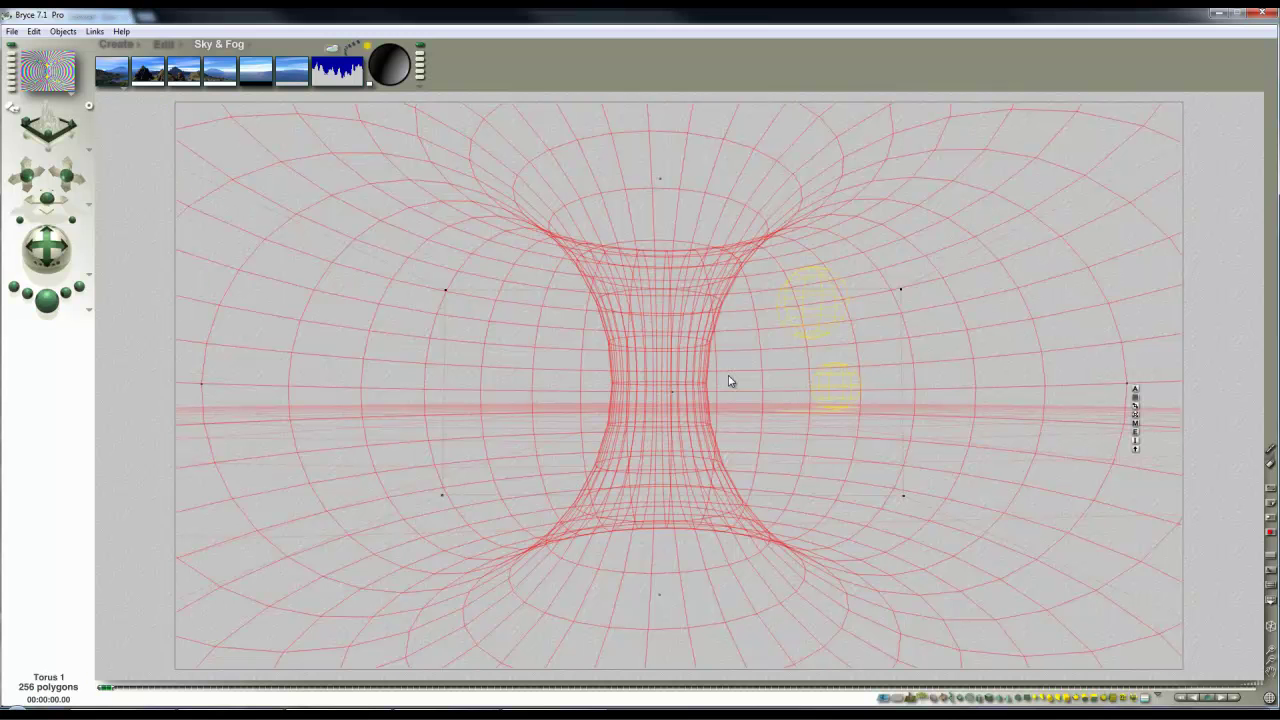
left_click(960, 698)
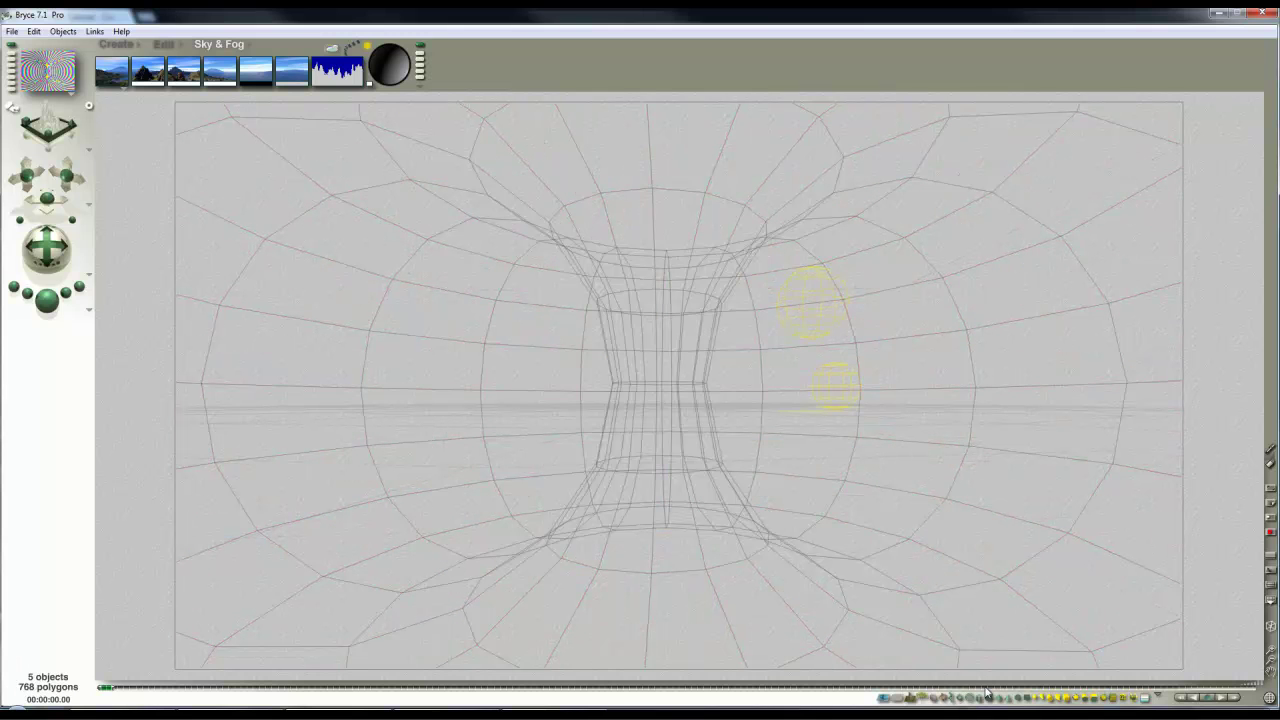
left_click(1037, 698)
key("Delete")
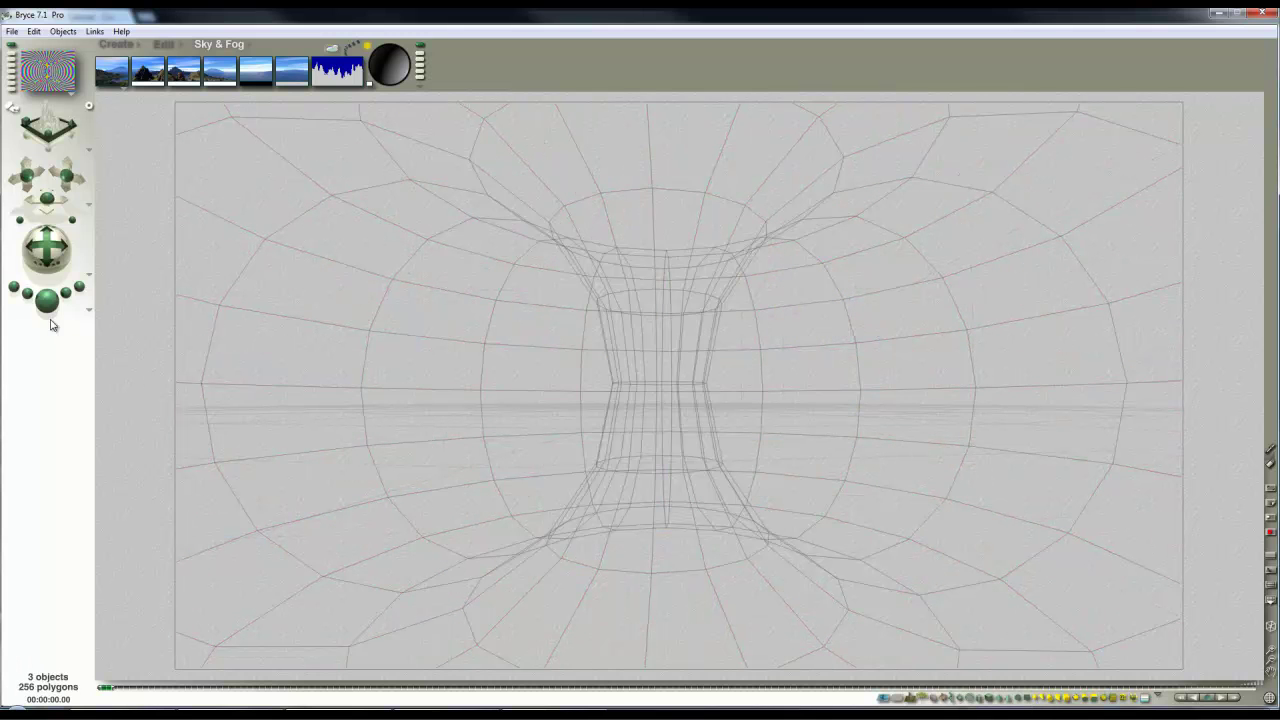
Render the scene to preview the rainbow-striped torus interior
left_click(48, 316)
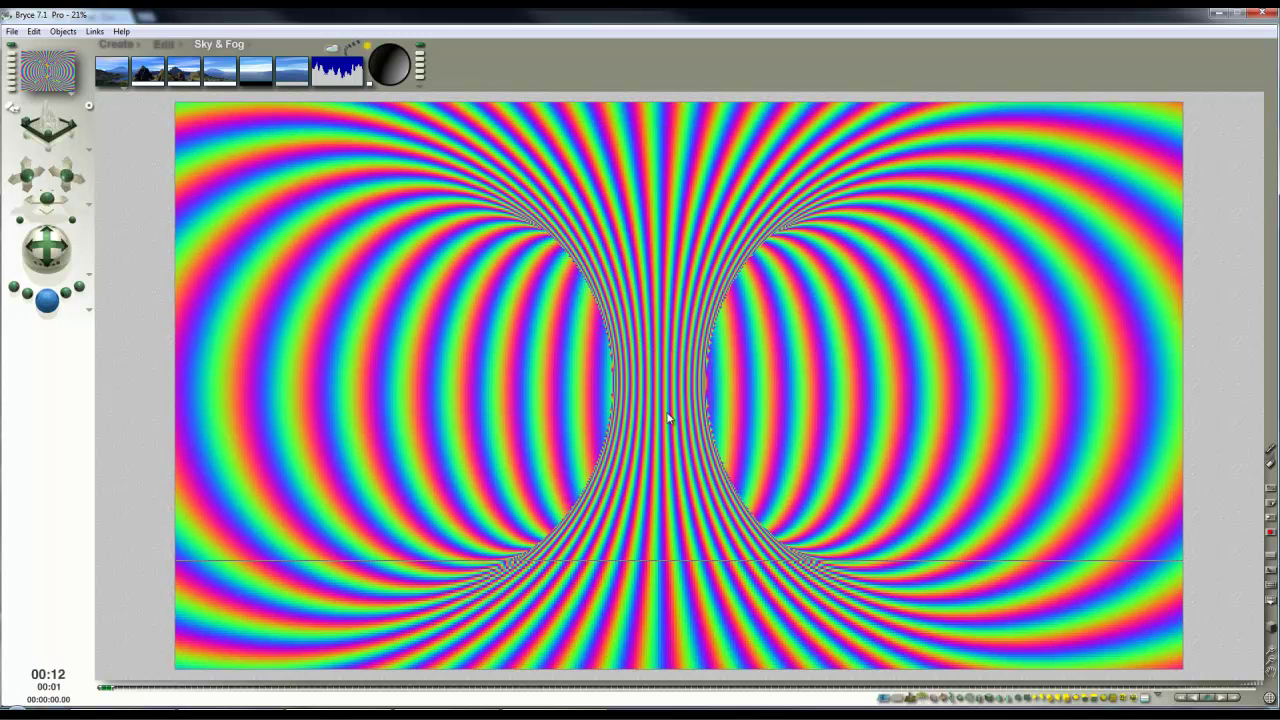
left_click(728, 400)
key("Escape")
In the torus material's deep texture, copy component 3 onto components 1 and 2 and leave only component 1 enabled
left_click(1140, 283, "ctrl")
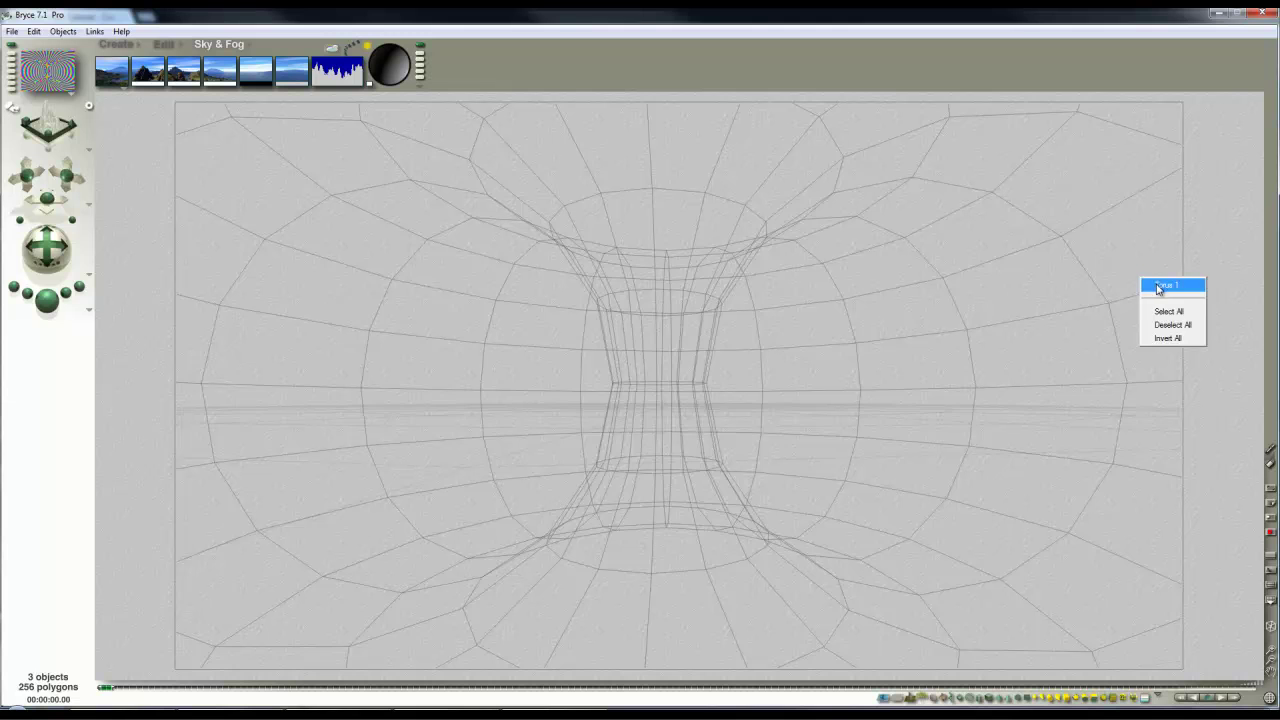
left_click(1159, 289)
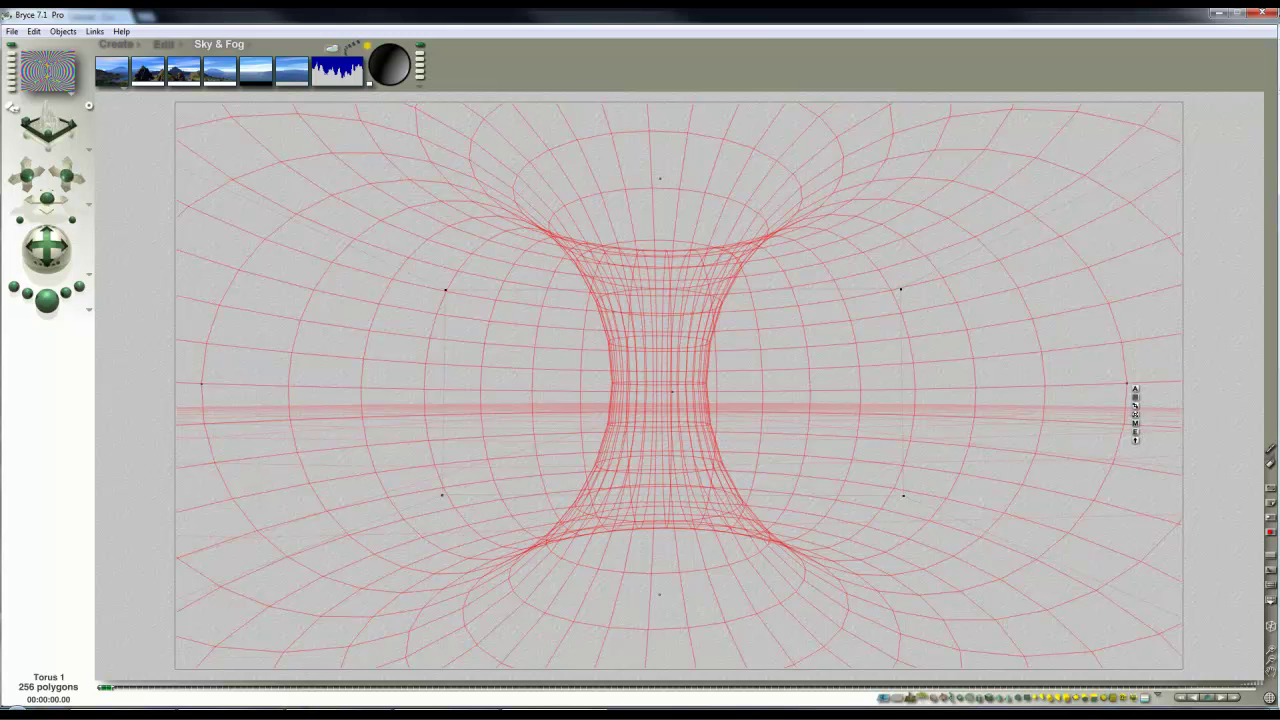
left_click(1136, 423)
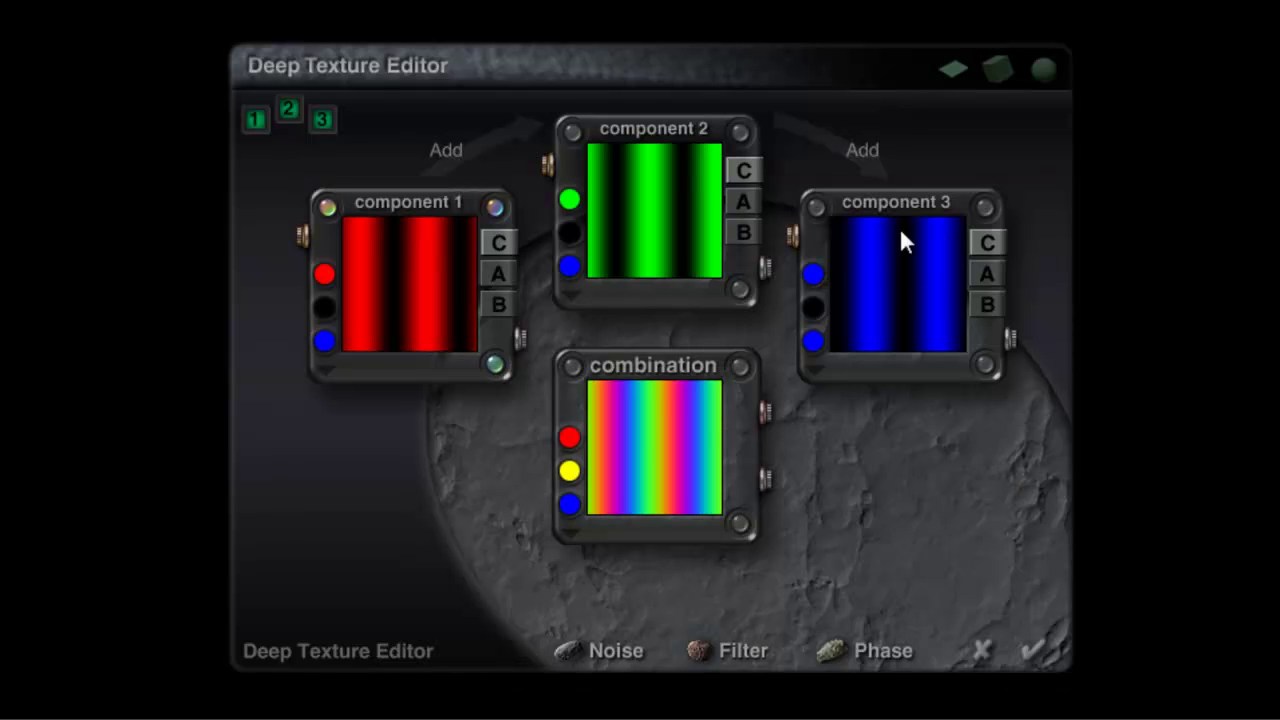
left_click_drag(893, 308, 366, 335)
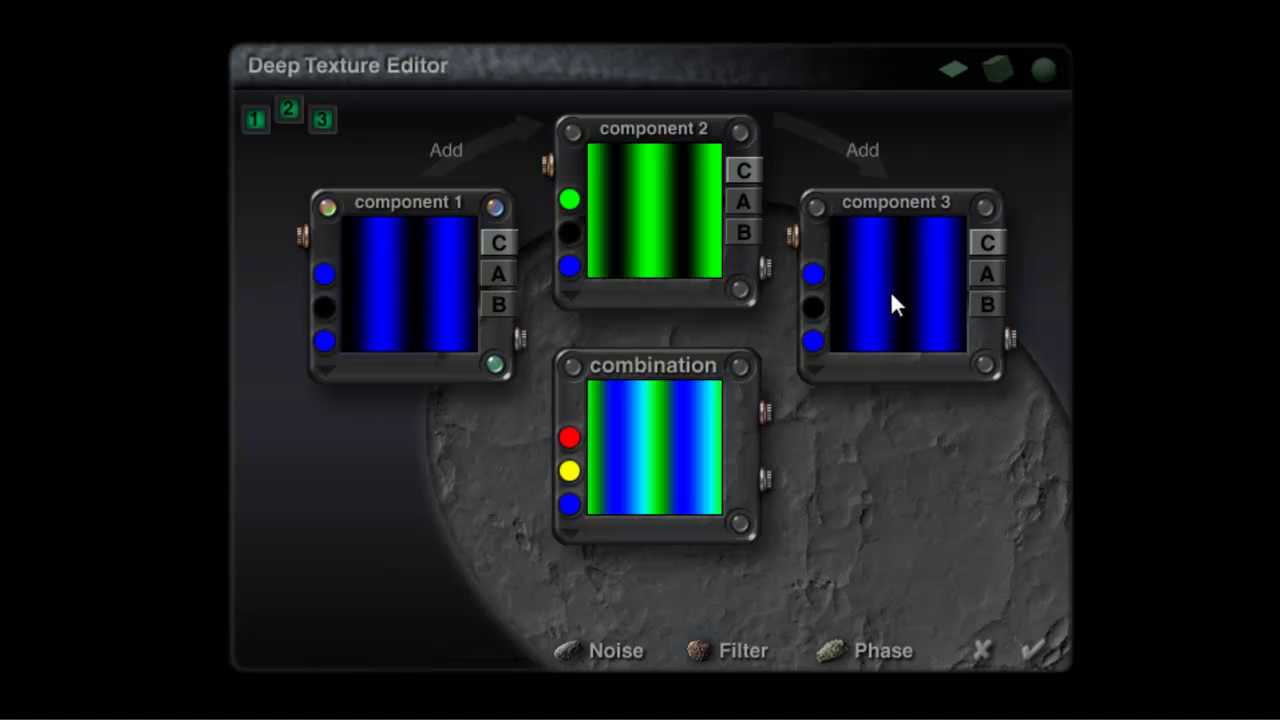
left_click_drag(887, 291, 670, 273)
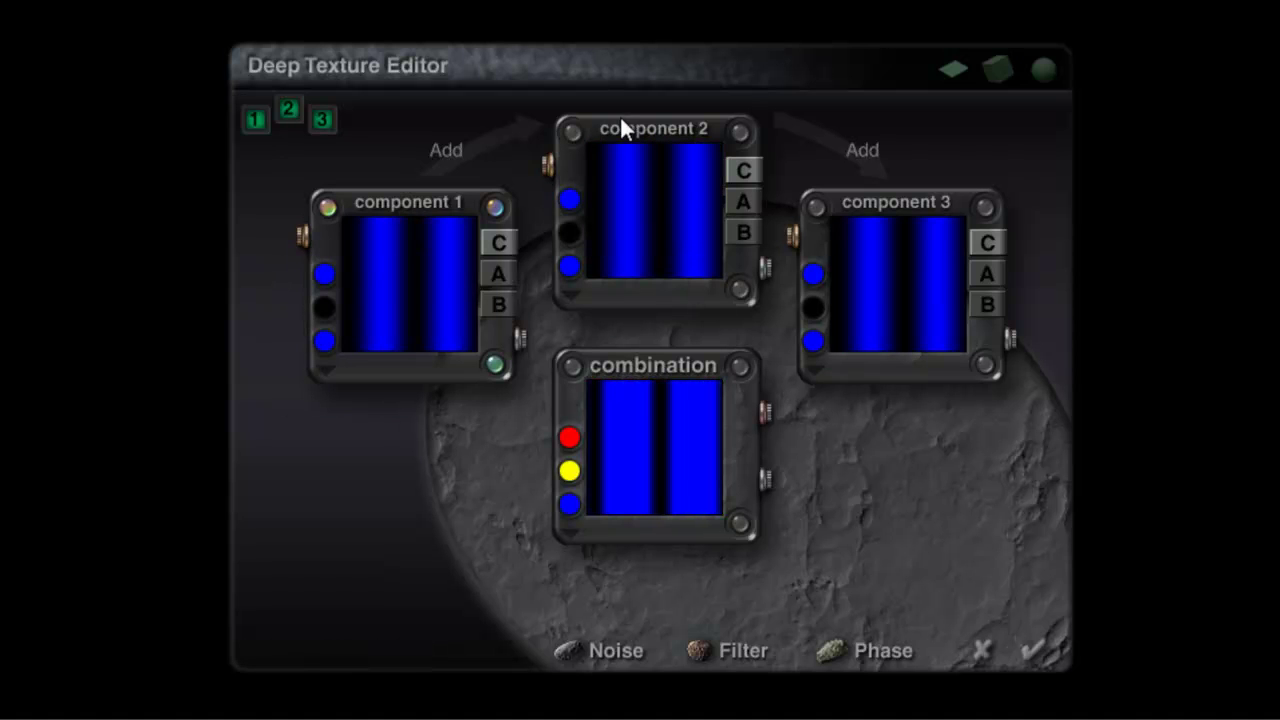
left_click(253, 118)
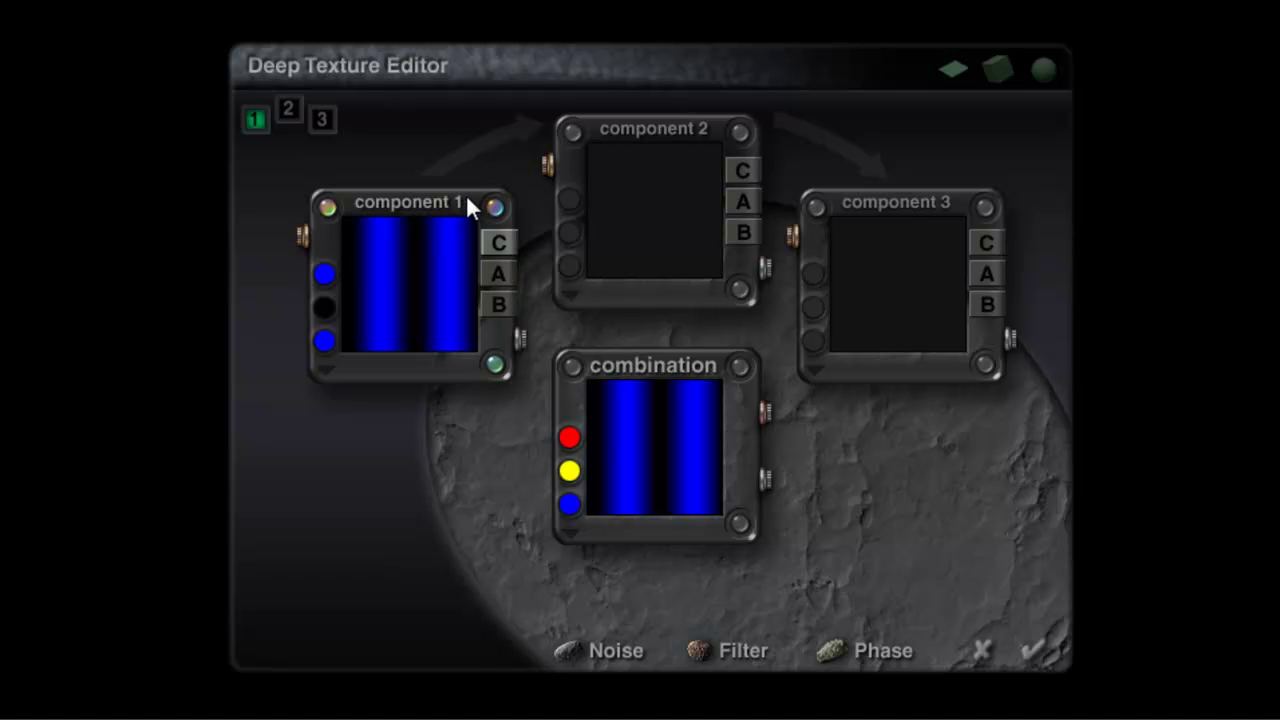
Set component 1's colors to black, black and white, and its color mode to Linear Interpol3
left_click(324, 273)
left_click(454, 454)
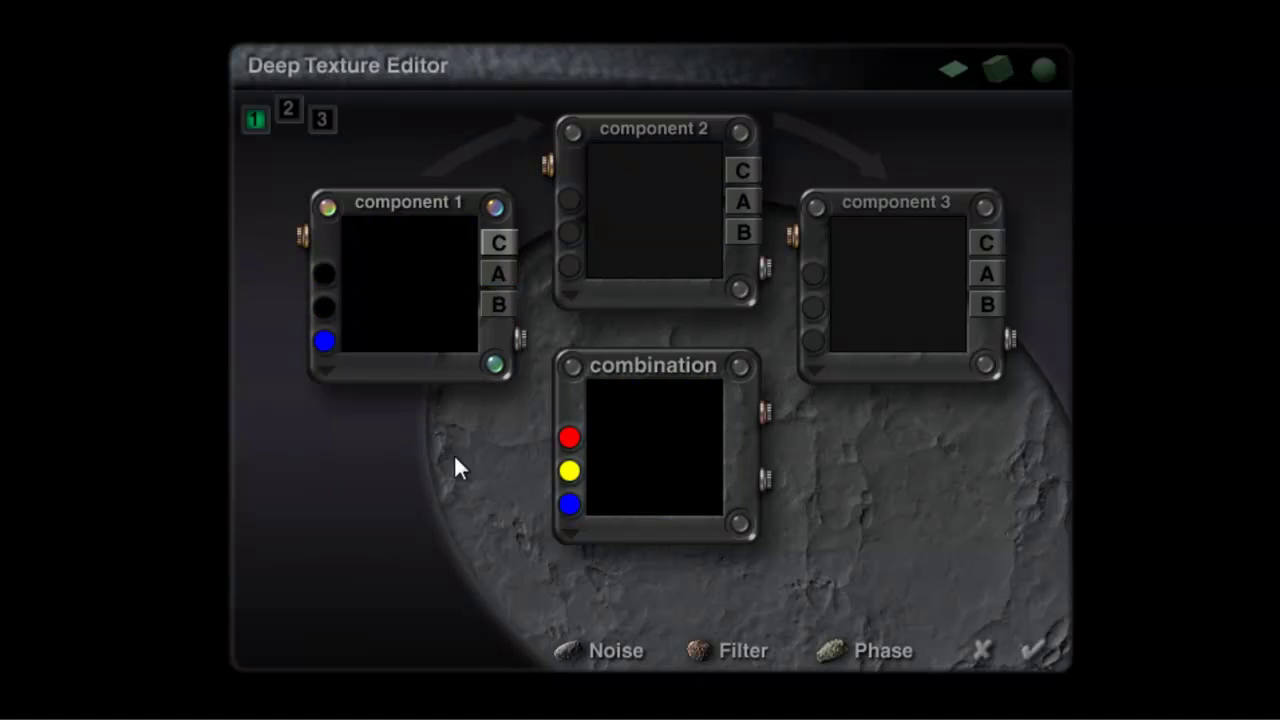
left_click(325, 339)
left_click(325, 339)
left_click(324, 338)
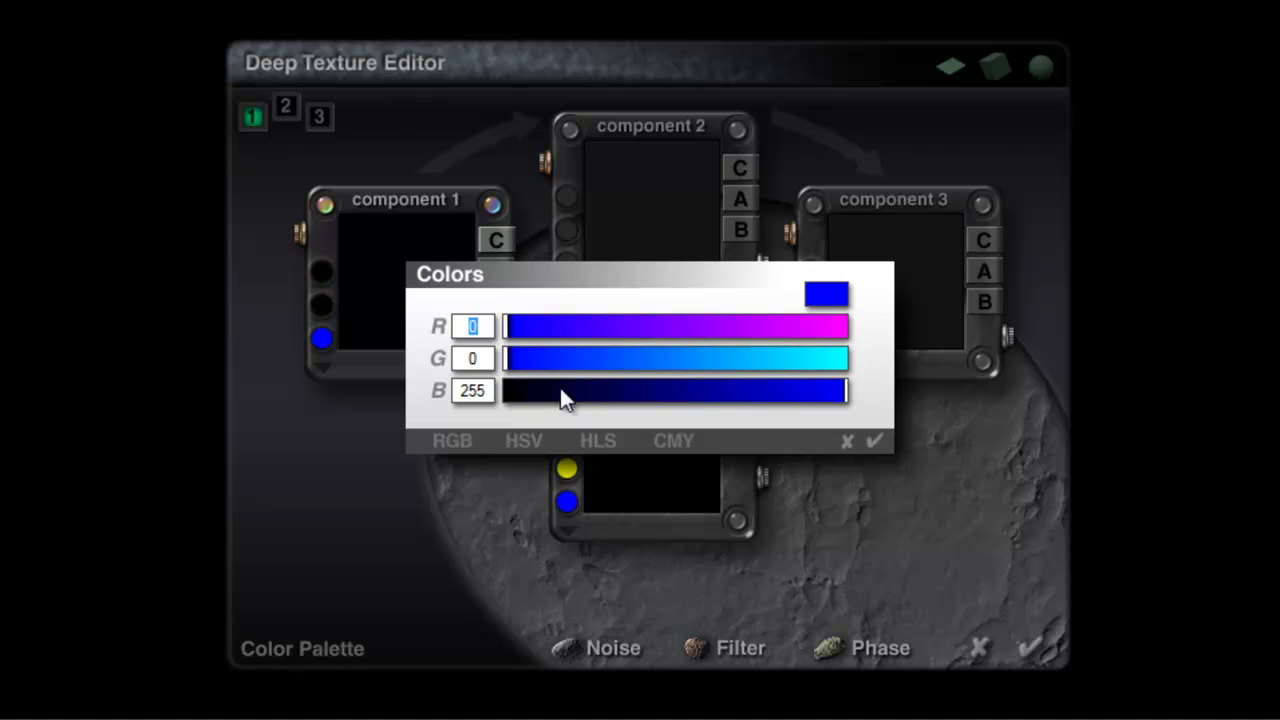
left_click_drag(506, 358, 846, 358)
left_click_drag(731, 326, 846, 326)
left_click(879, 440)
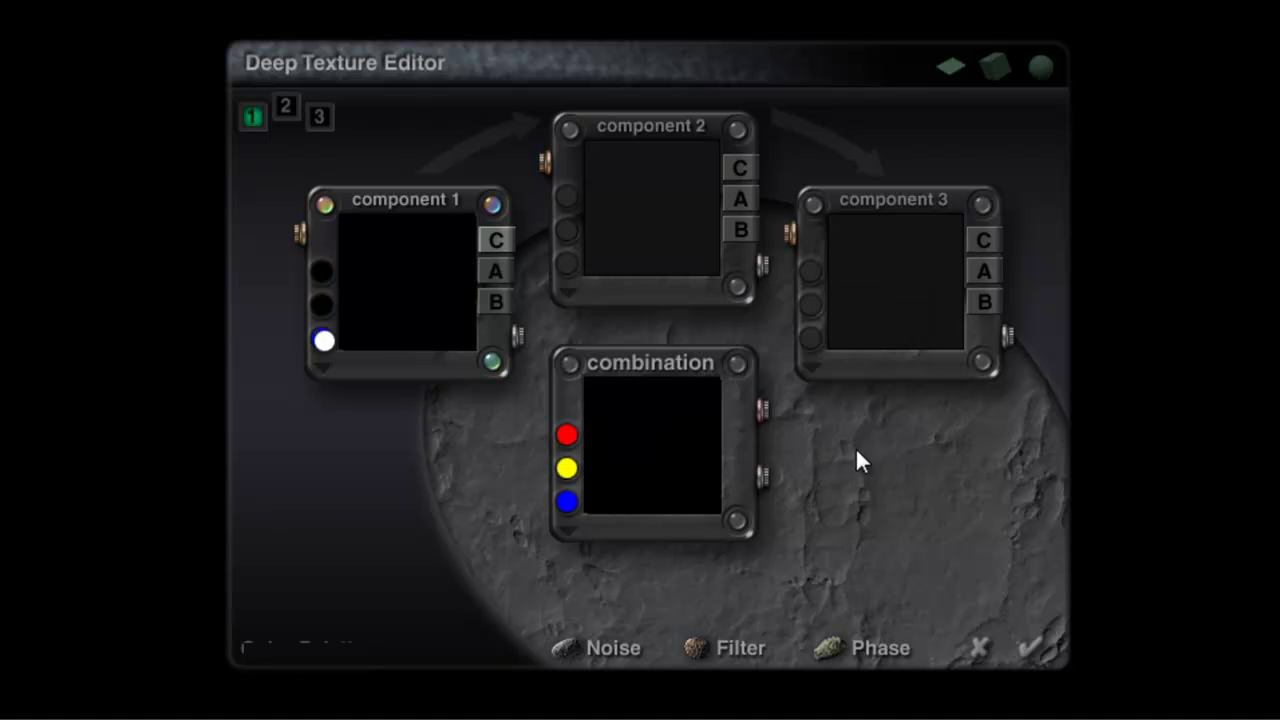
left_click(322, 370)
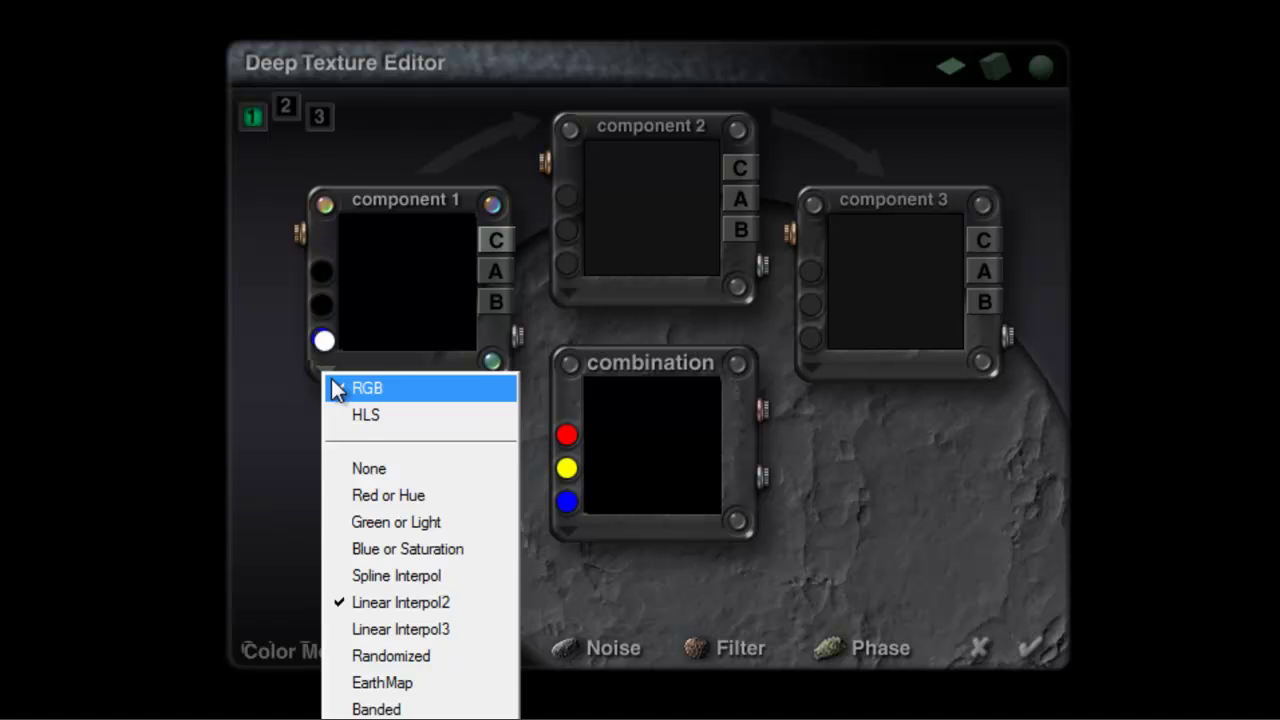
left_click(390, 621)
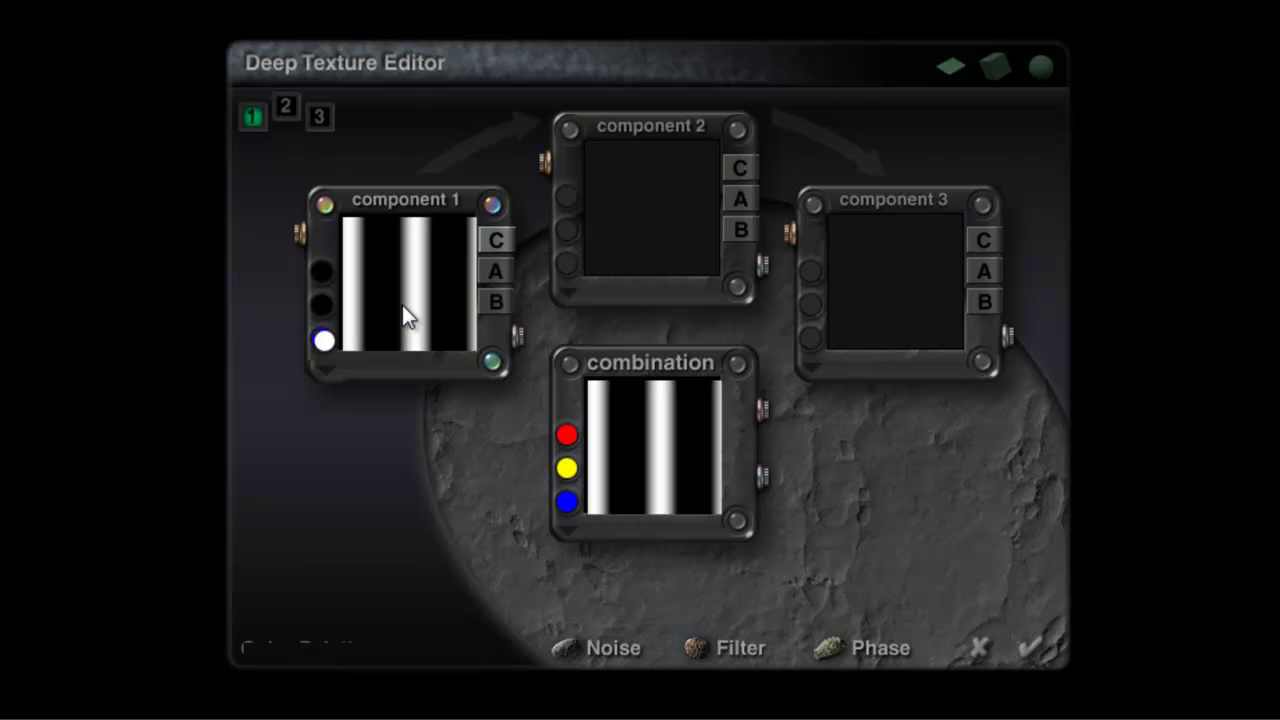
Show component 1's noise, filter and phase, and apply a Quantize (Xa+b, c) filter with a 1, b 0 and c 2
left_click(493, 204)
left_click(492, 358)
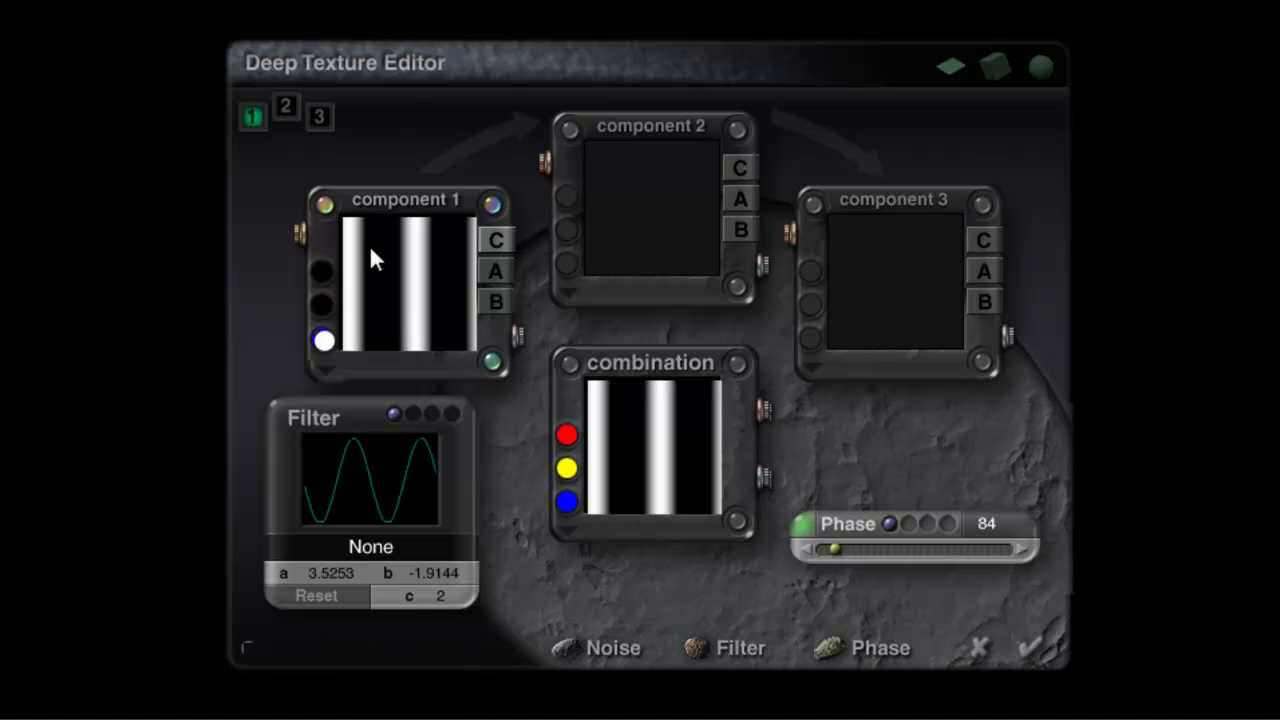
left_click(325, 205)
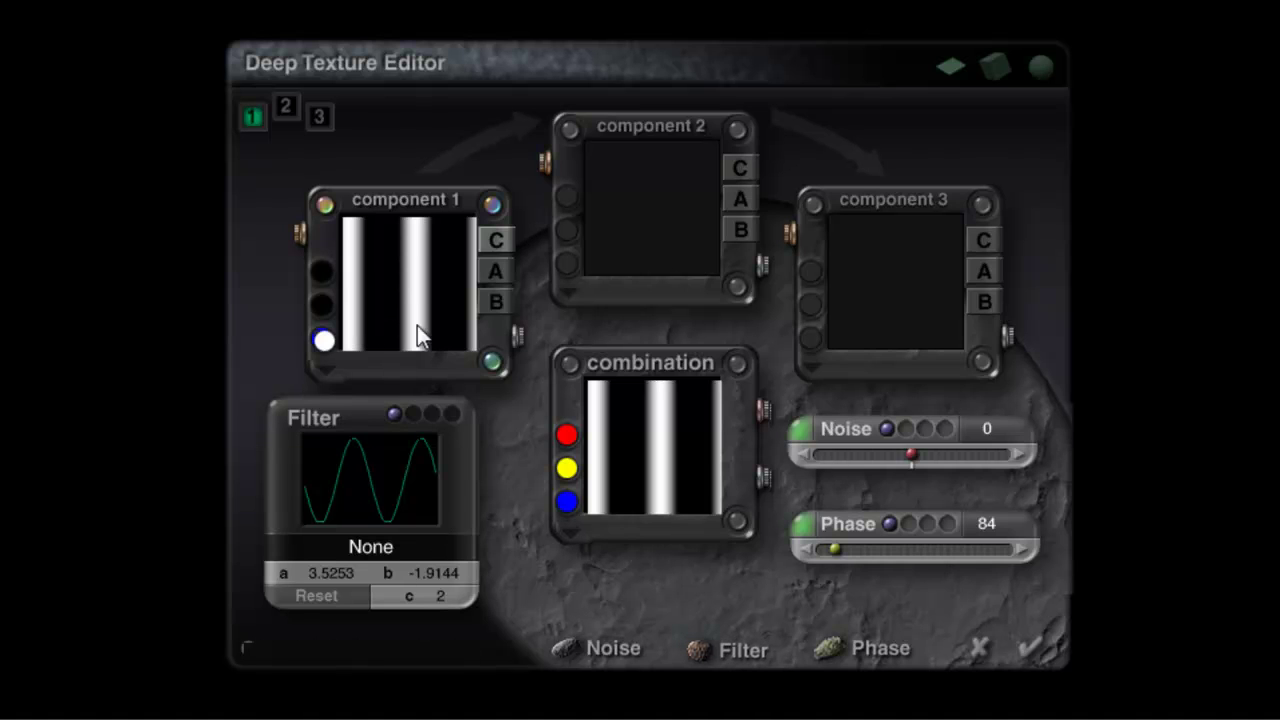
left_click(350, 553)
left_click(418, 593)
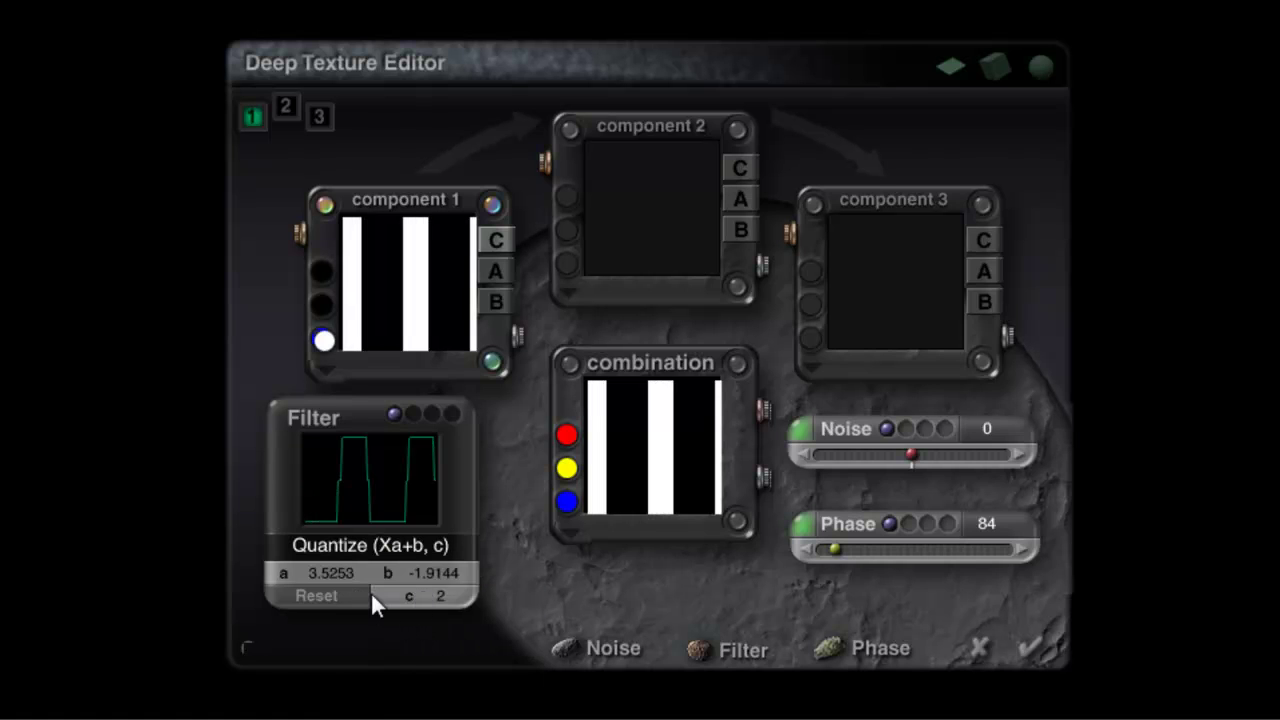
left_click(311, 593)
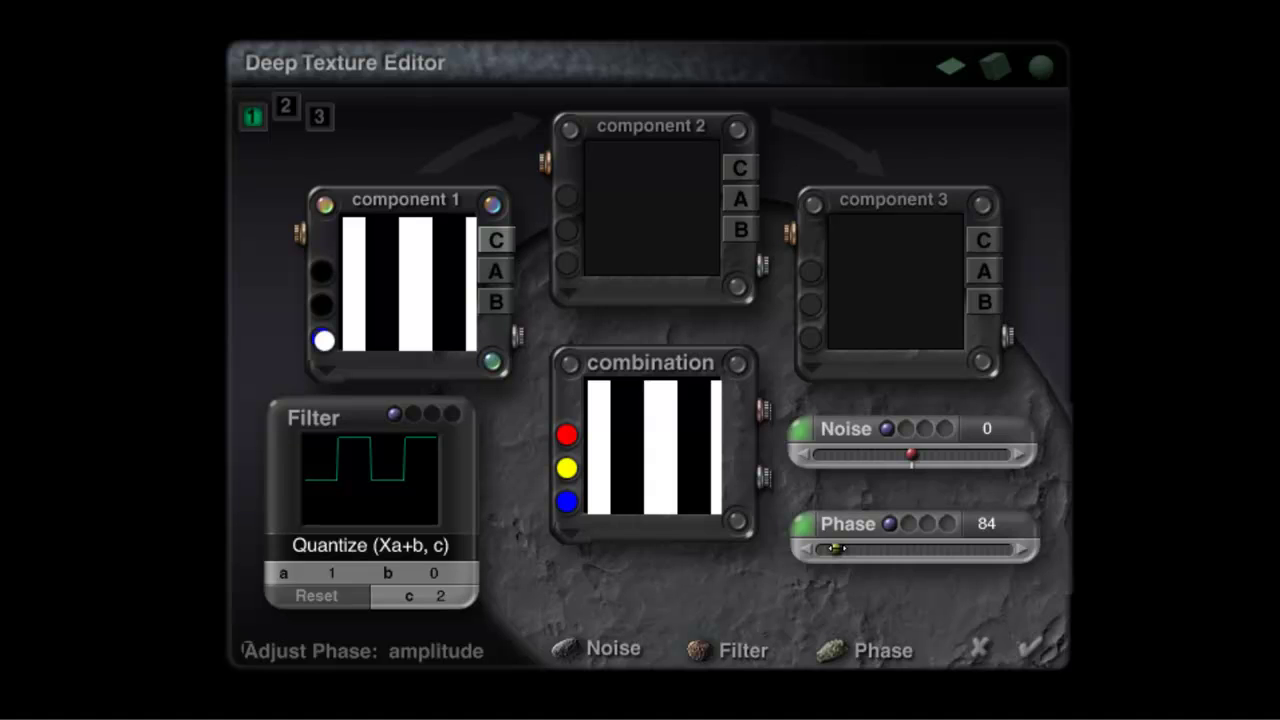
Adjust the phase of component 1 to 118 to shift its black and white stripes
mouse_move(836, 548)
left_mouse_down()
mouse_move(824, 549)
mouse_move(845, 549)
left_mouse_up()
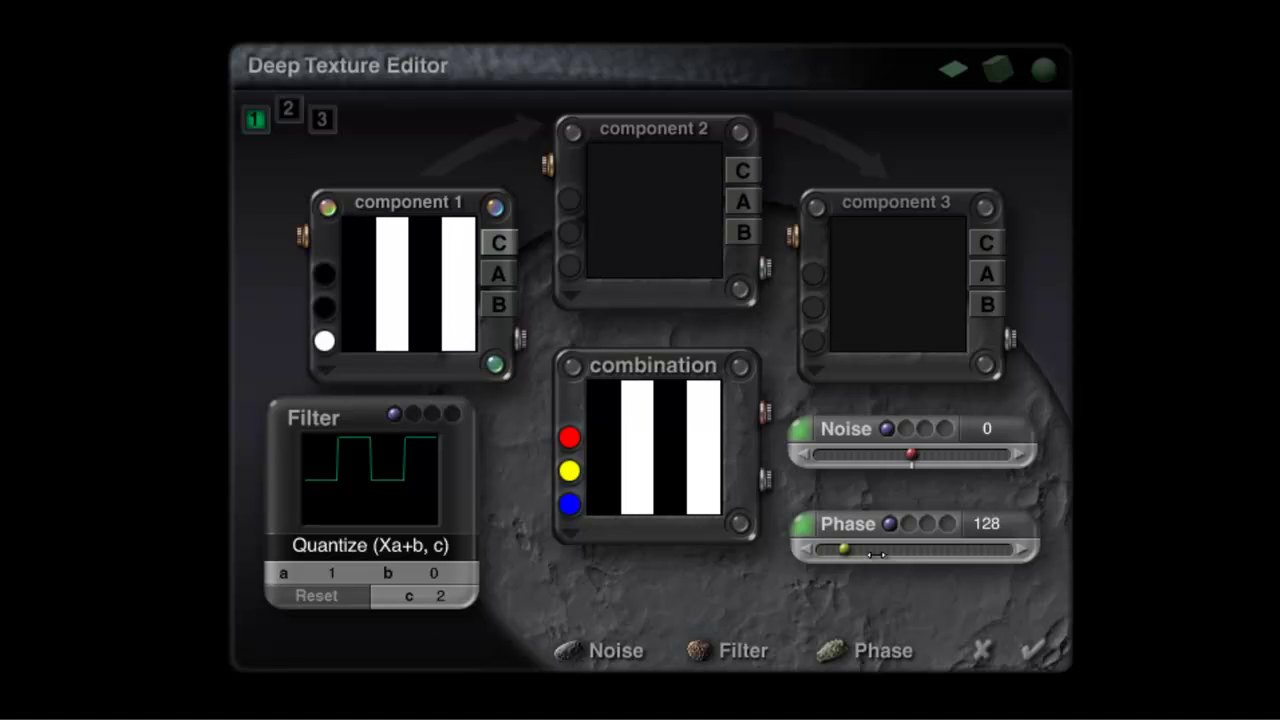
right_click(804, 551)
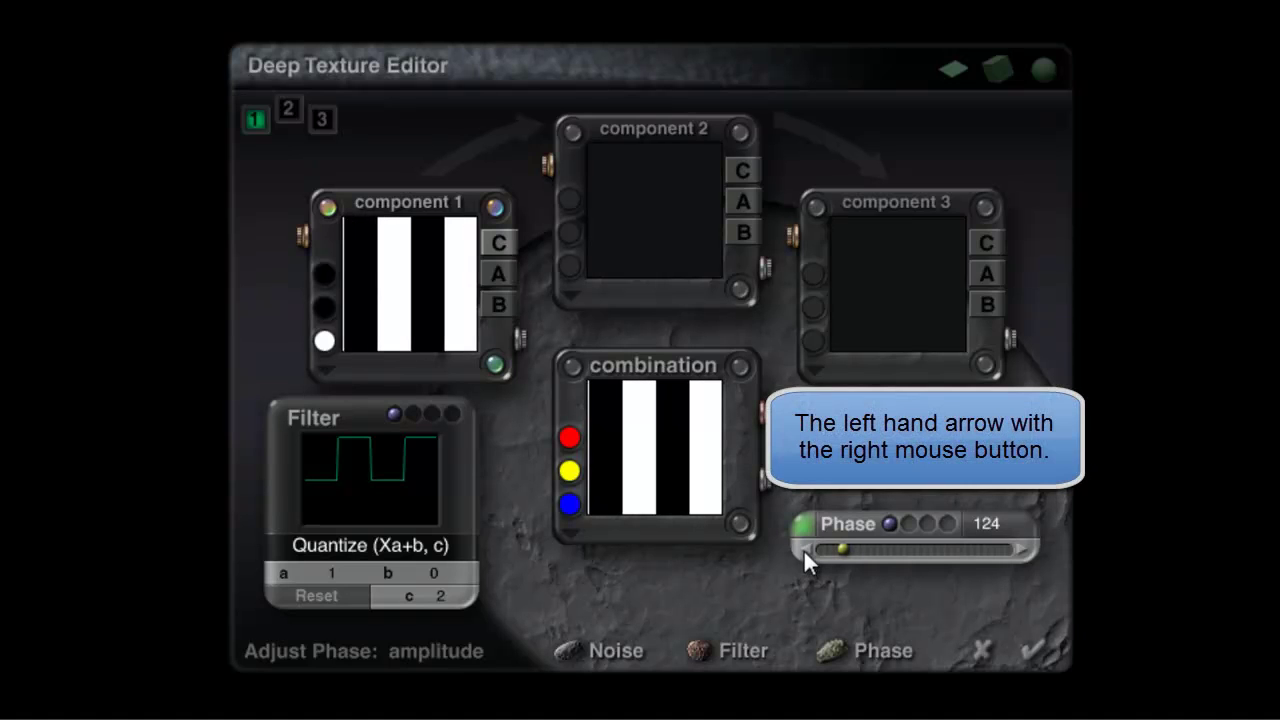
right_click(804, 551)
right_click(804, 551)
right_click(804, 551)
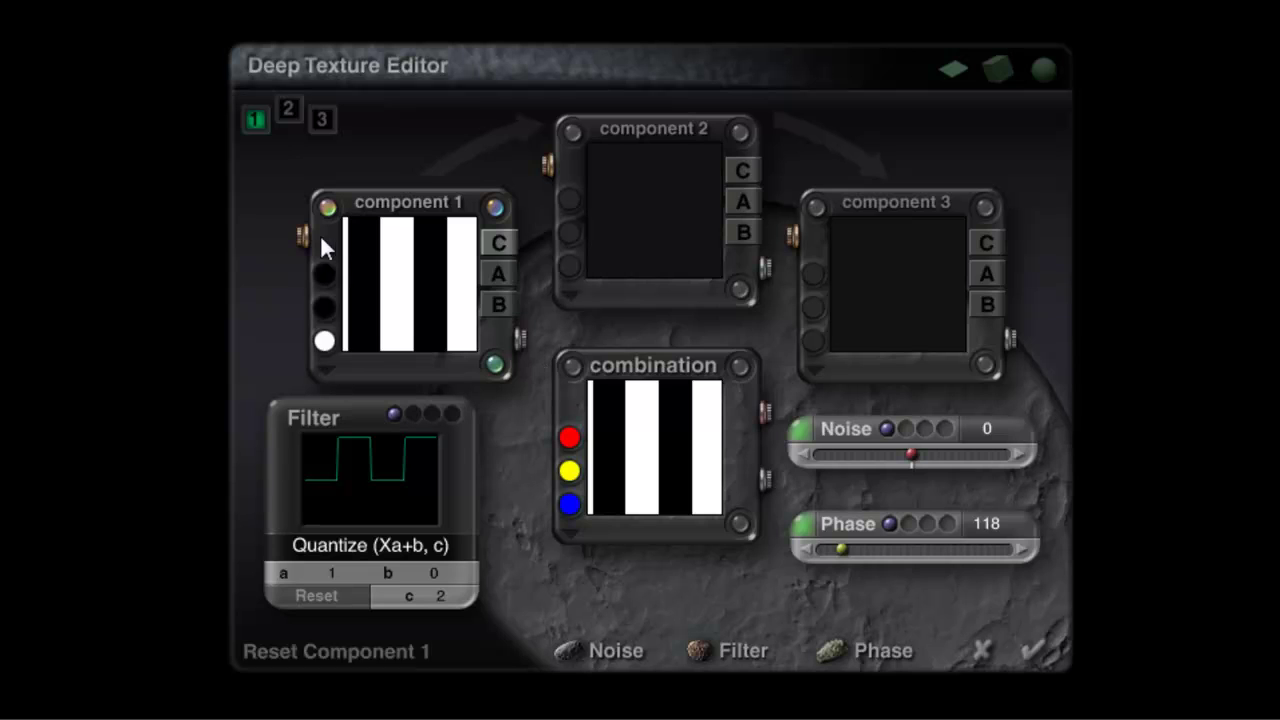
Enable component 2 and blend it with component 1 using the Minimum mode
left_click(287, 113)
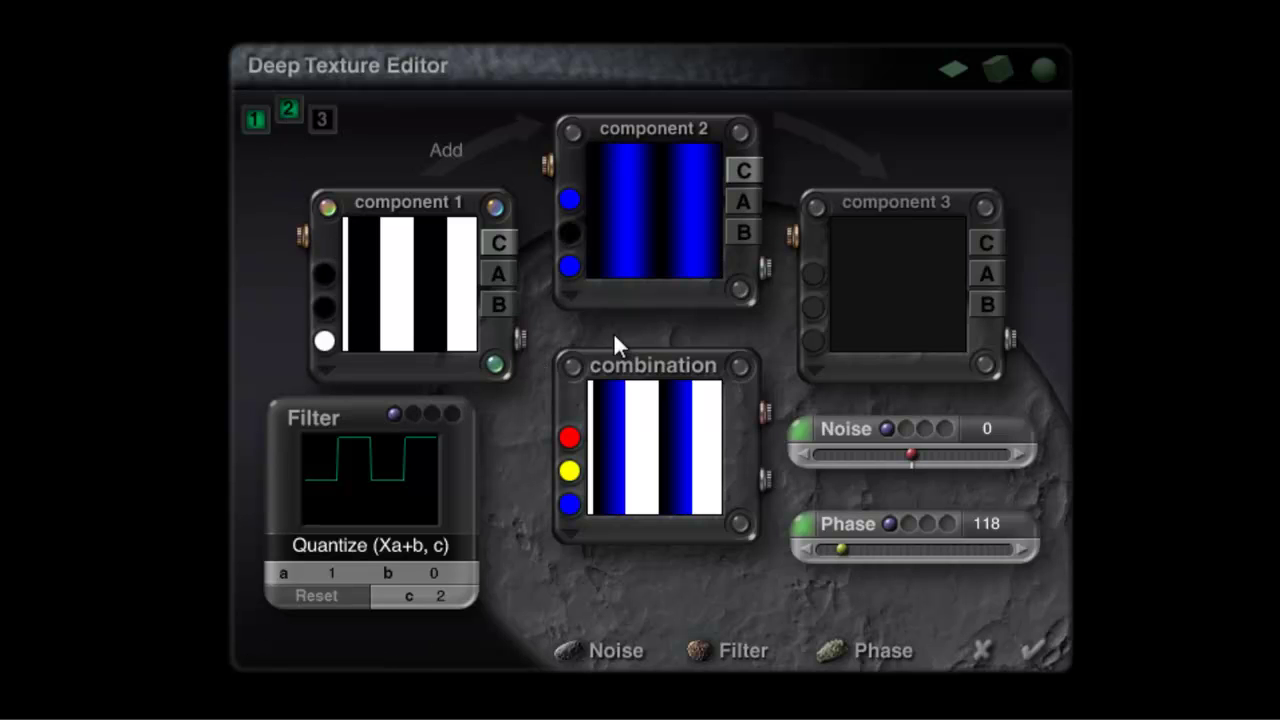
left_click(448, 148)
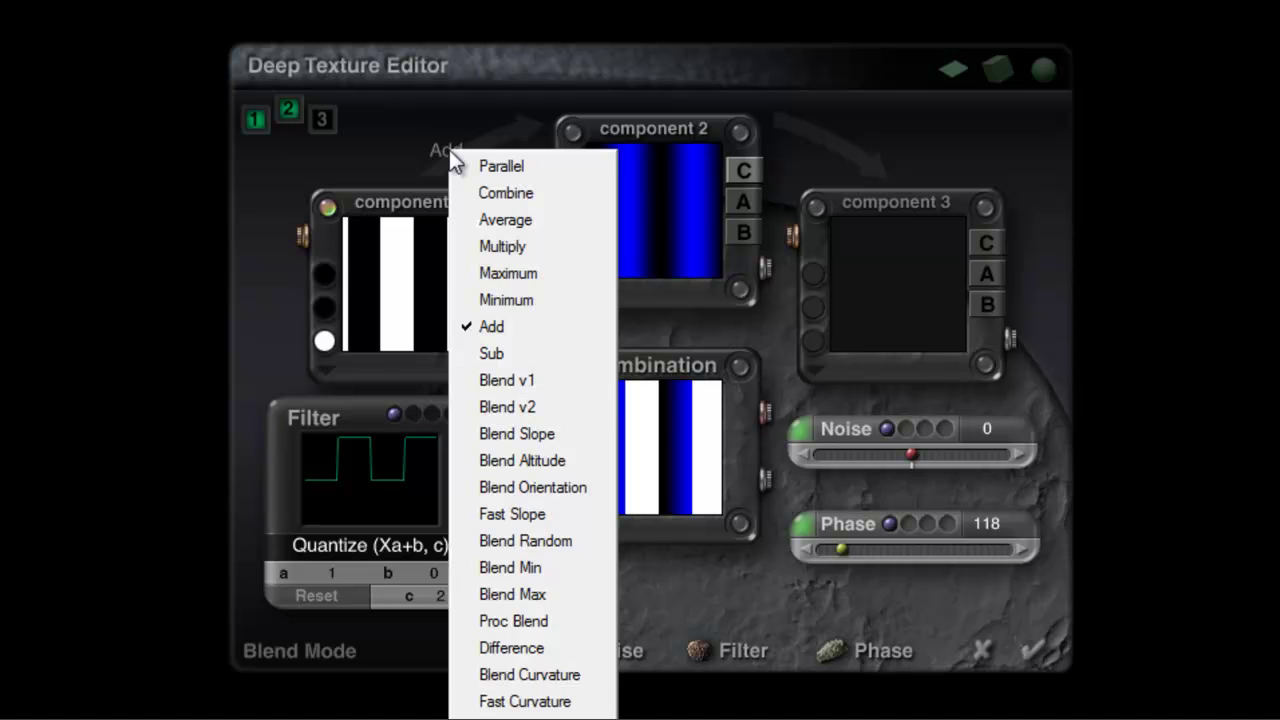
left_click(532, 298)
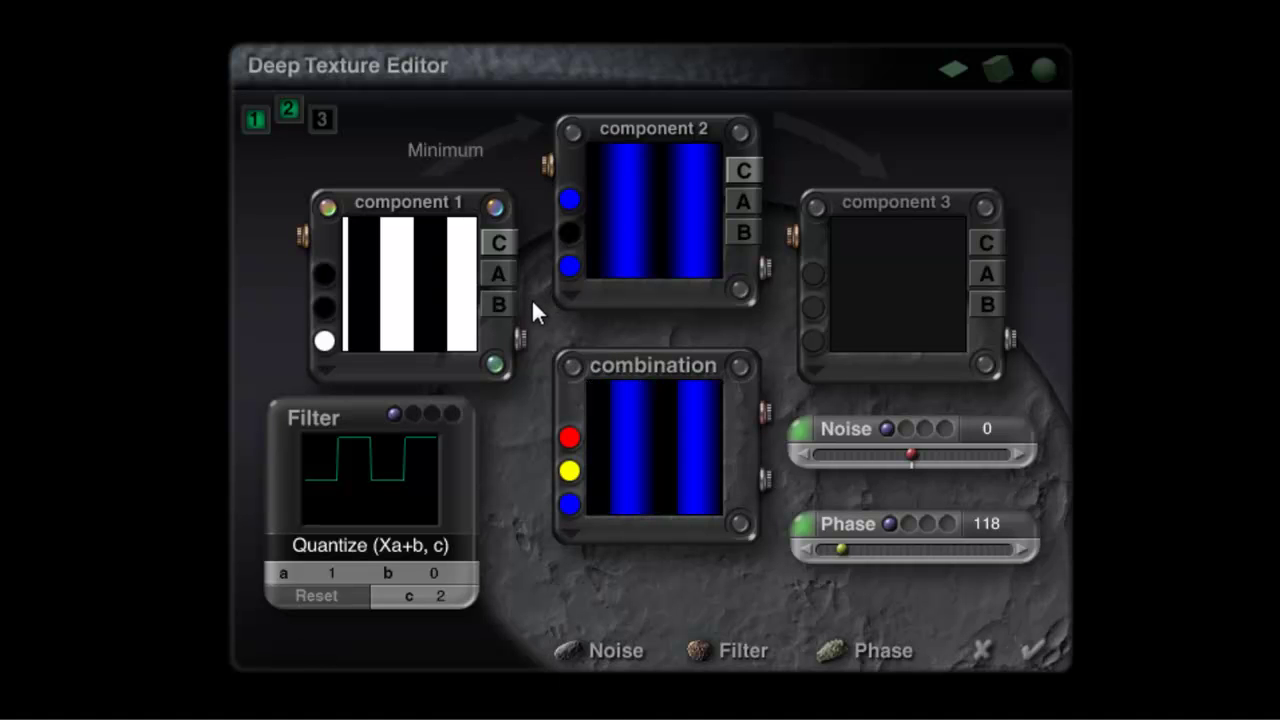
Give component 2 a Quantize (Xa+b, c) filter with c set to 1
left_click(742, 131)
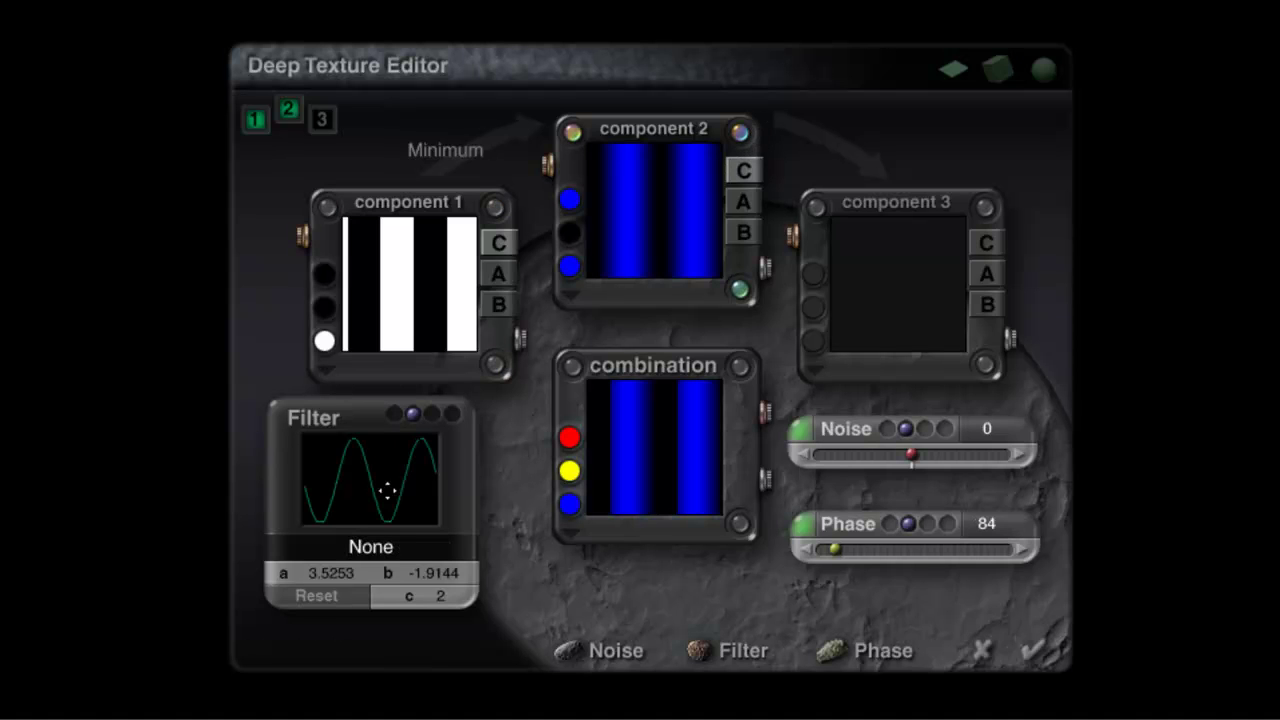
left_click(341, 552)
left_click(417, 603)
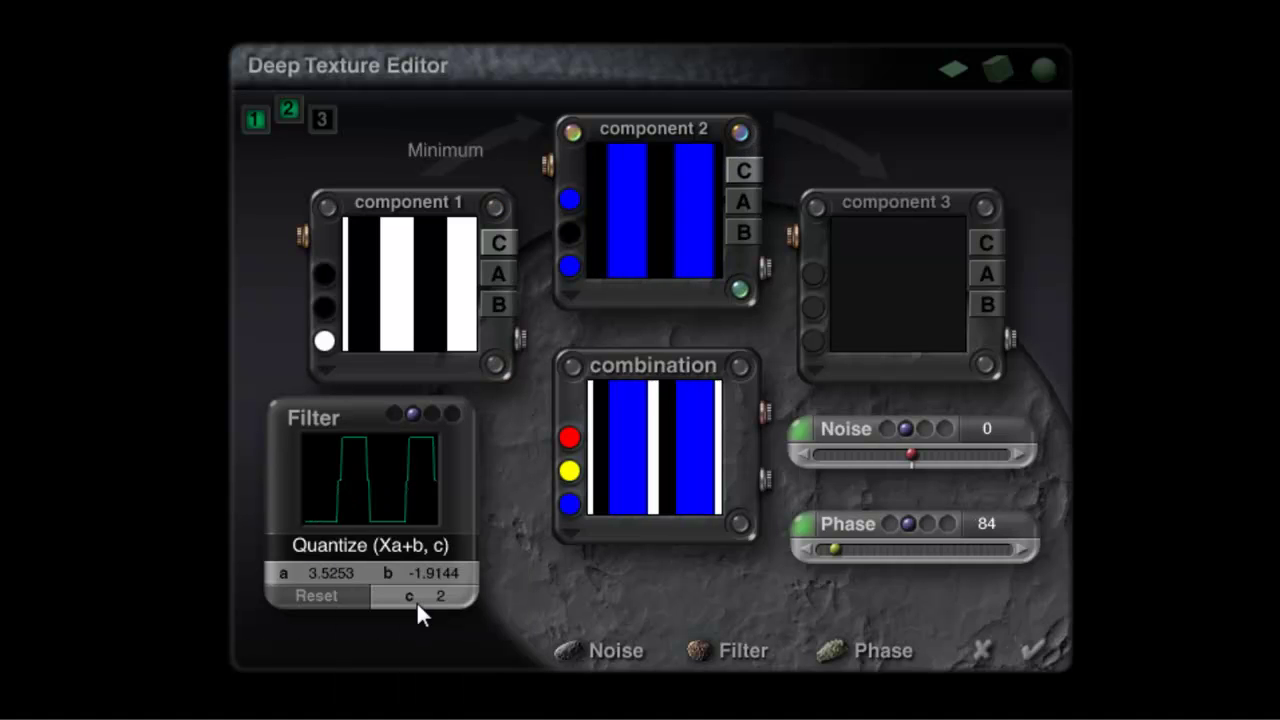
left_click_drag(448, 601, 446, 599)
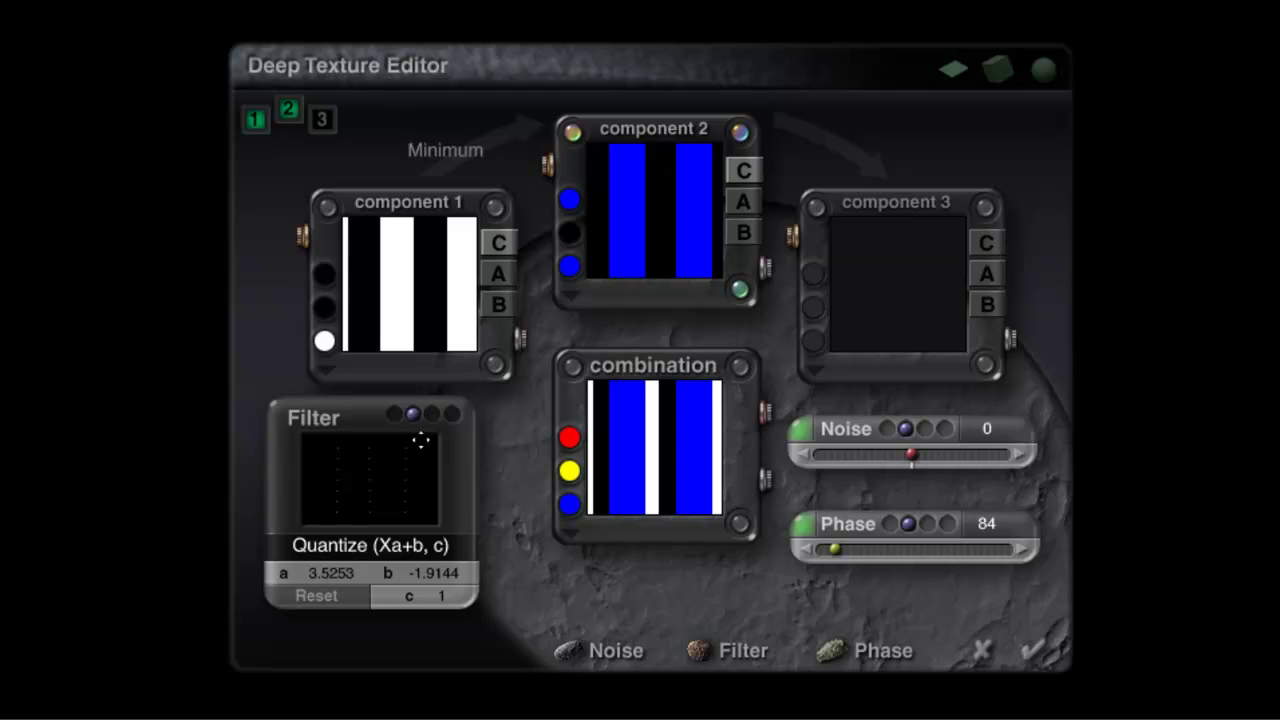
Change component 2's sine noise to 2D and set its filter's a value to 22.306
left_click(802, 430)
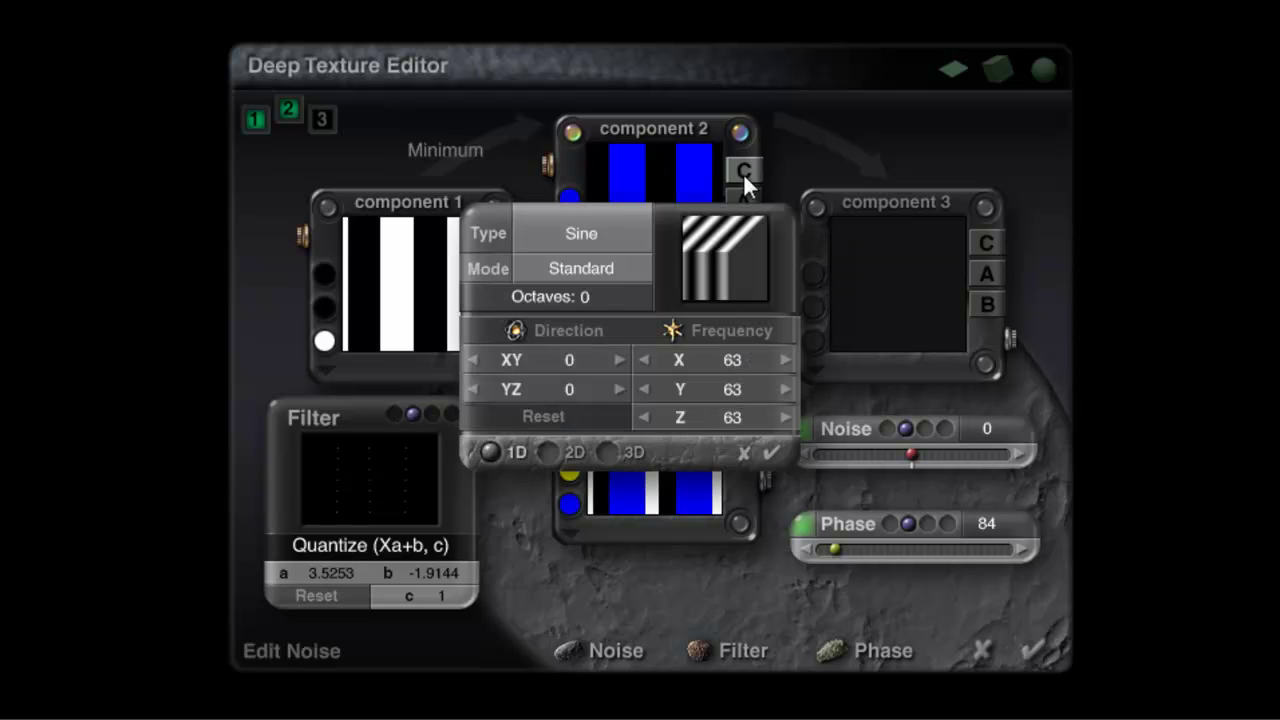
left_click(550, 453)
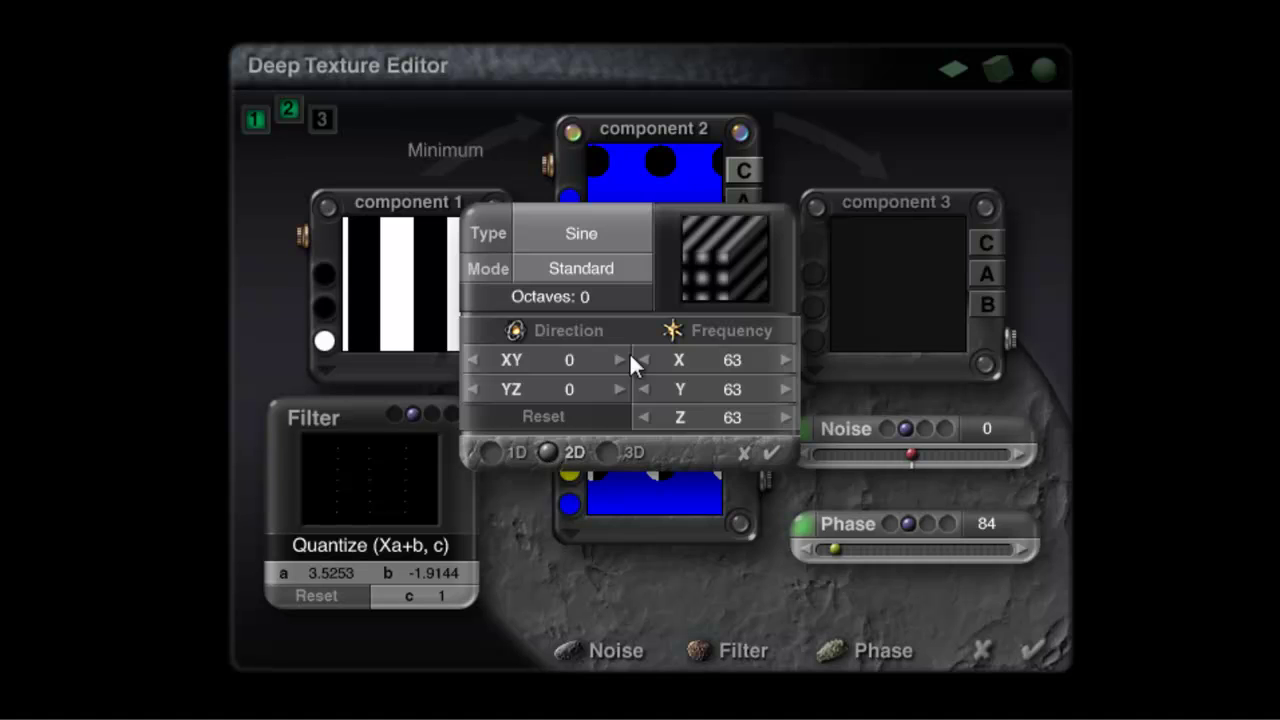
left_click(769, 453)
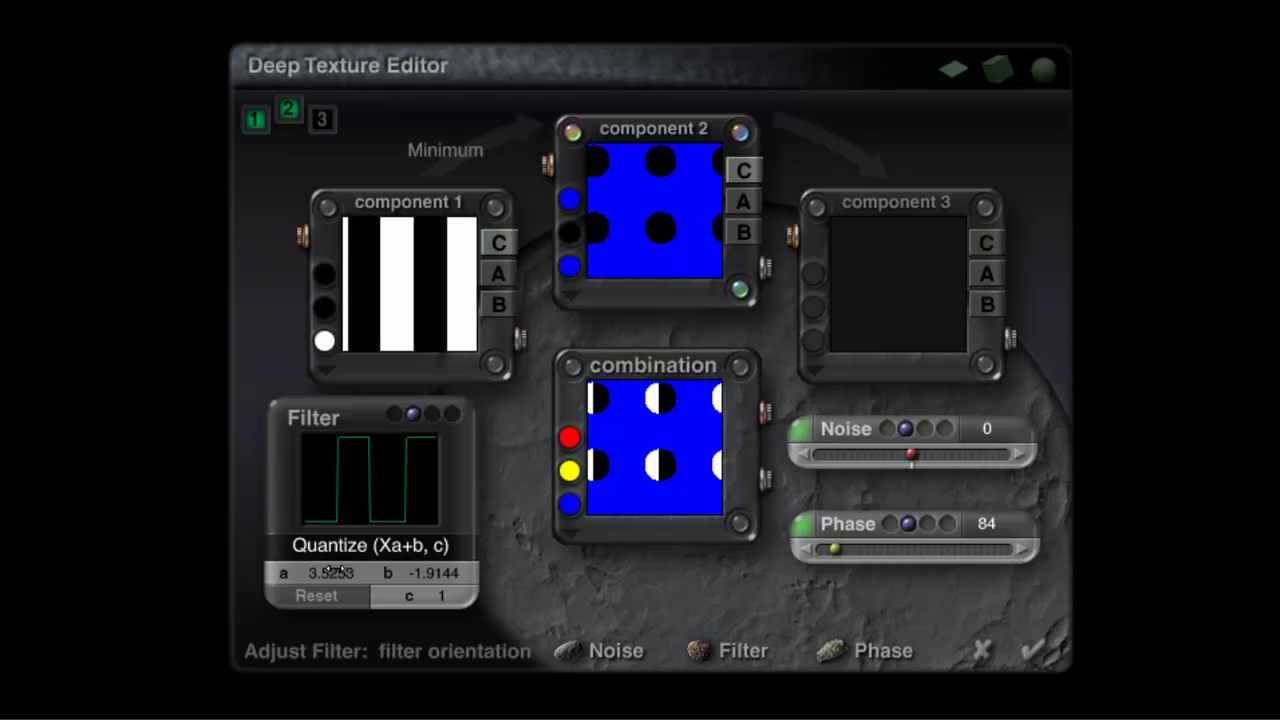
mouse_move(336, 573)
left_mouse_down()
mouse_move(320, 573)
mouse_move(336, 574)
left_mouse_up()
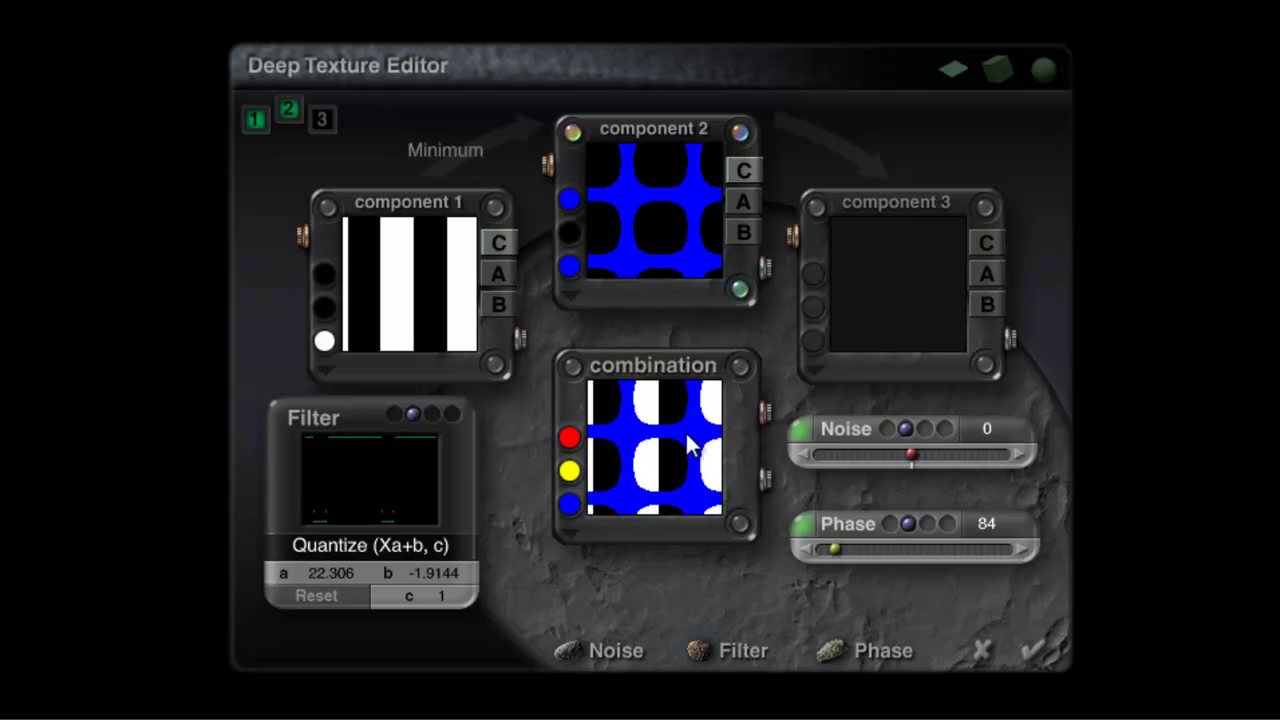
Enable component 3 as a copy of component 2 and set its colors to black, black and orange
left_click(322, 119)
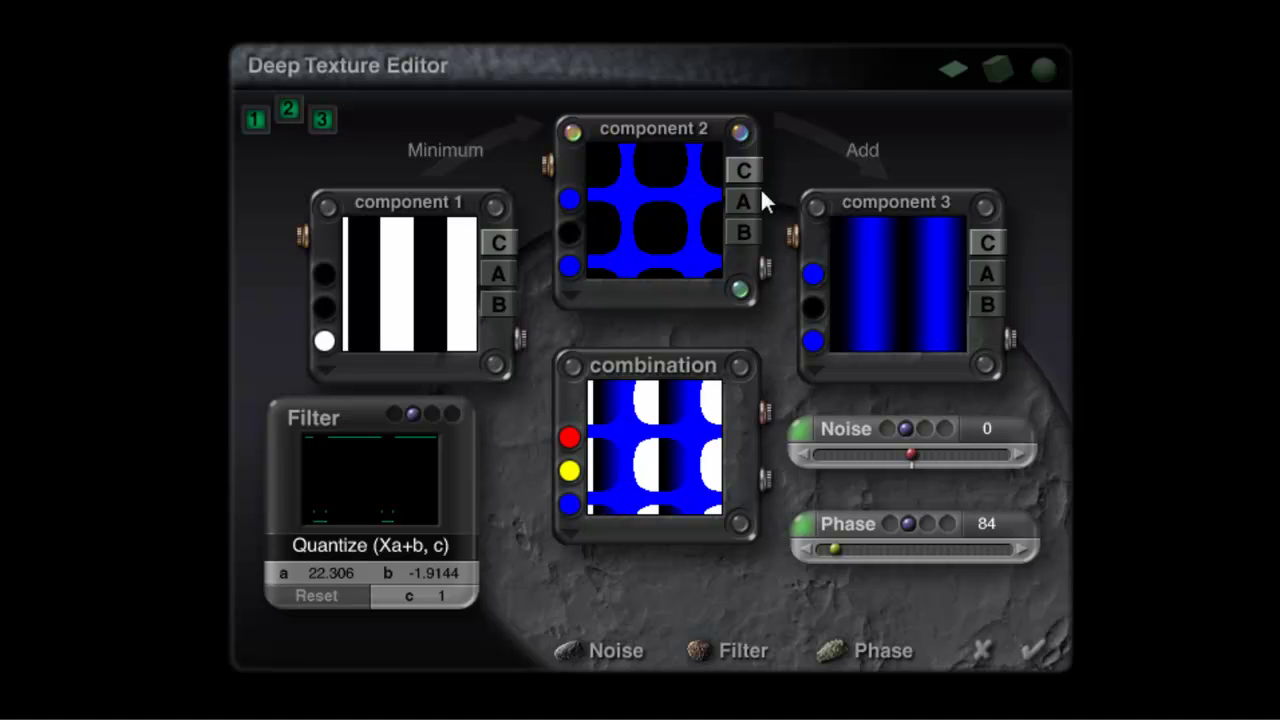
left_click_drag(633, 210, 880, 290)
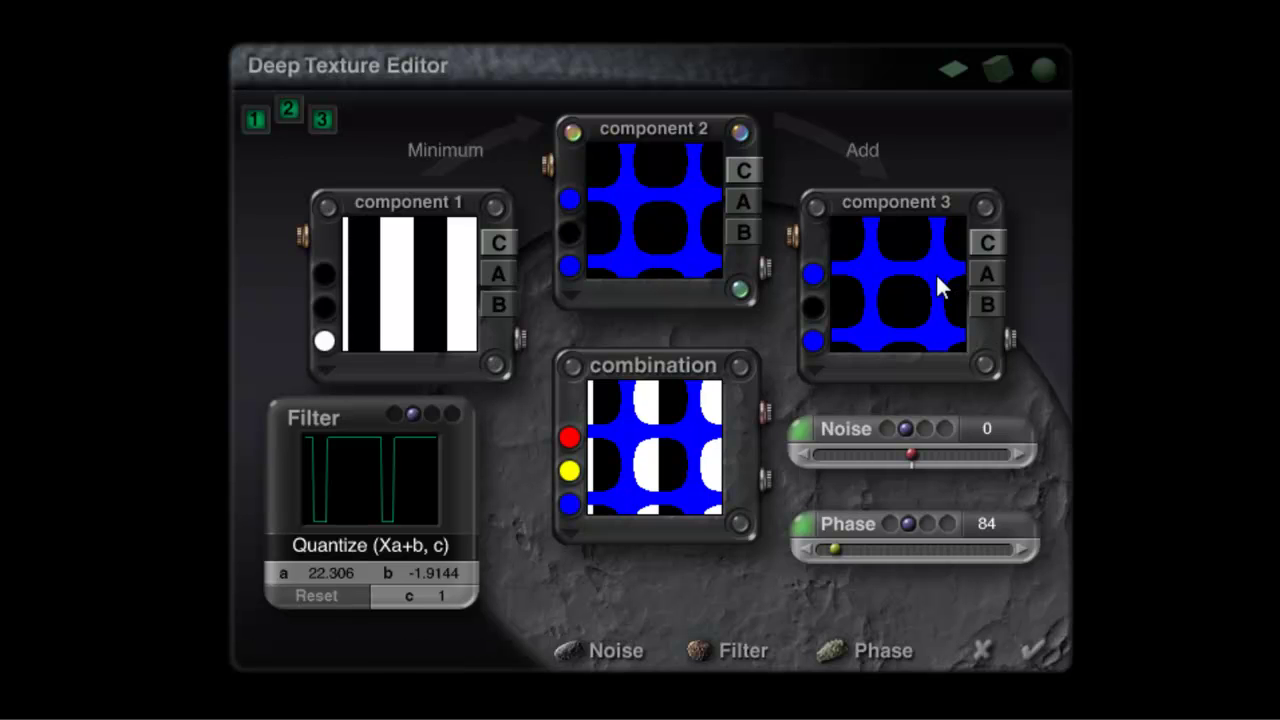
left_click_drag(814, 274, 820, 398)
left_click(812, 340)
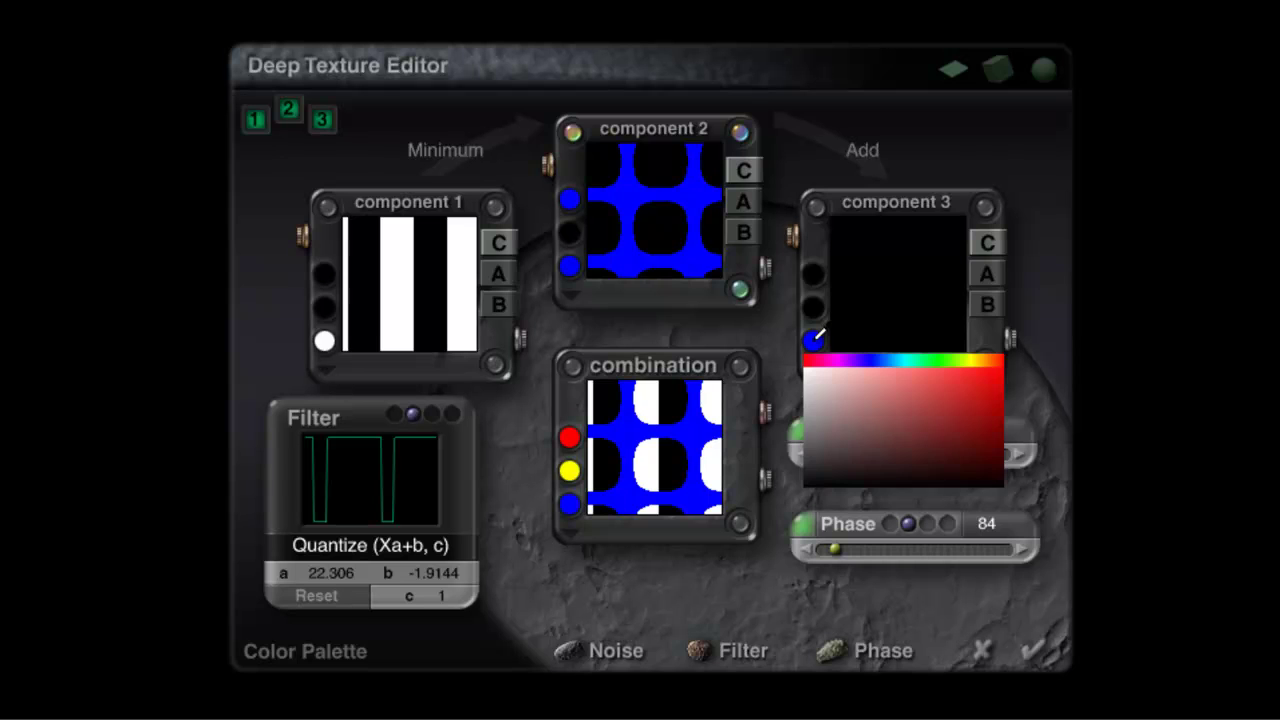
left_click(988, 360)
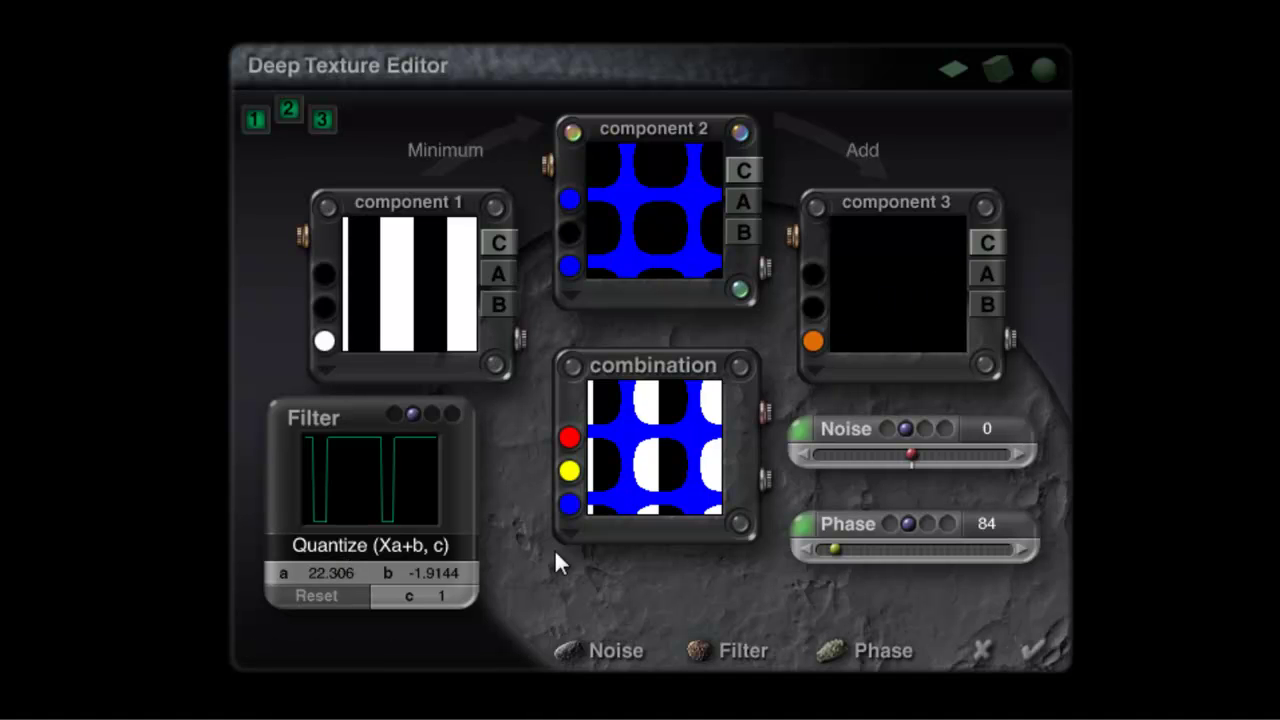
Set the blend mode between components 2 and 3 to Combine
left_click(860, 155)
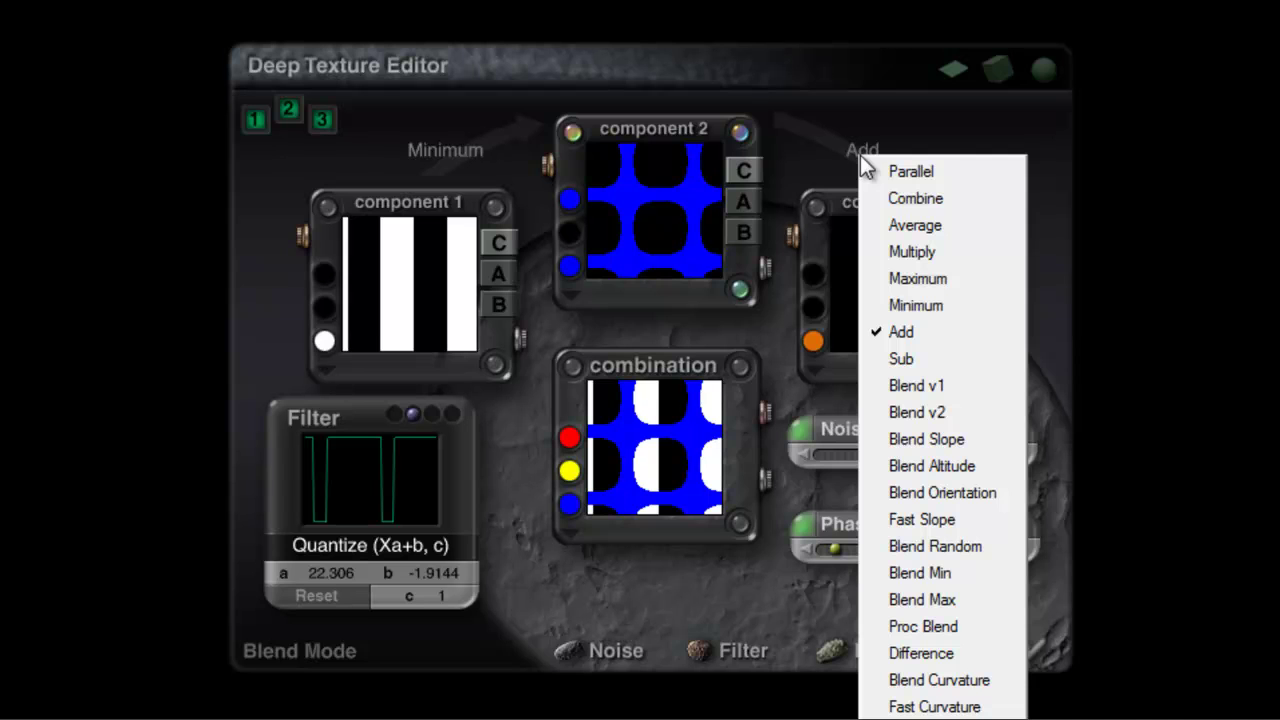
left_click(910, 196)
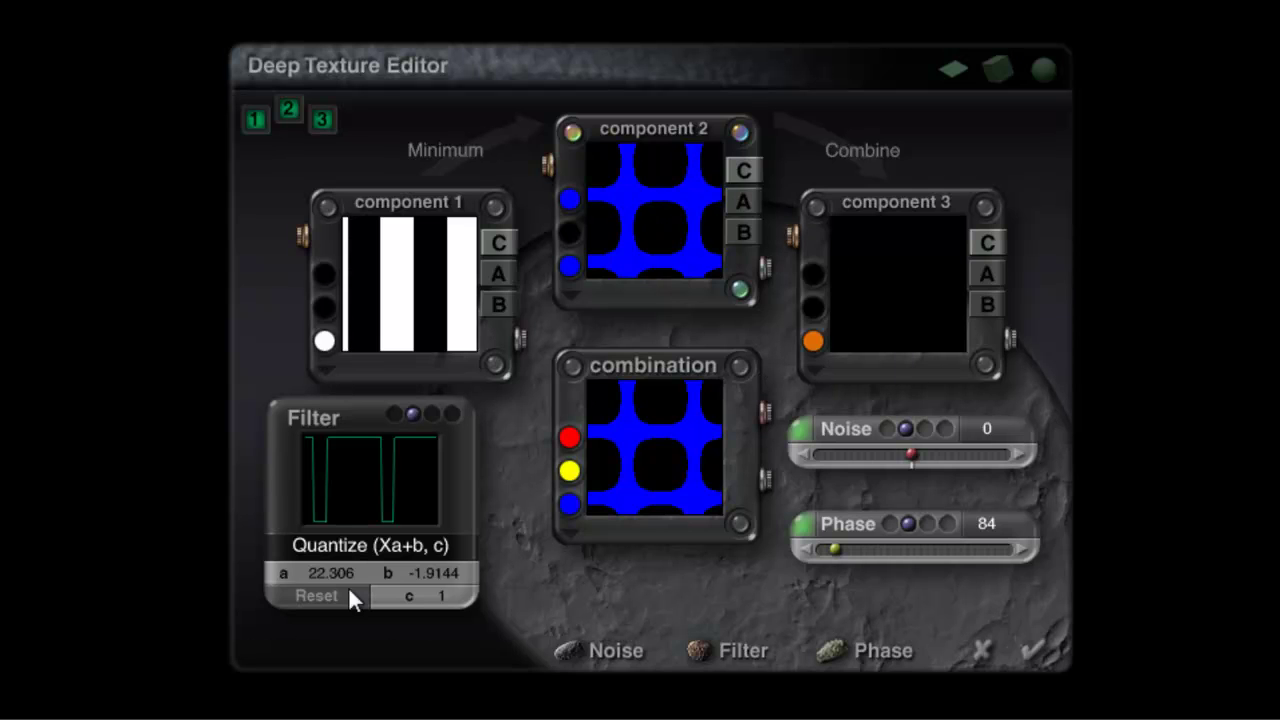
Set component 3's filter to a -3.7862 and b 2.5057, and change its color mode to use the orange color
mouse_move(330, 573)
left_mouse_down()
mouse_move(350, 573)
mouse_move(333, 572)
left_mouse_up()
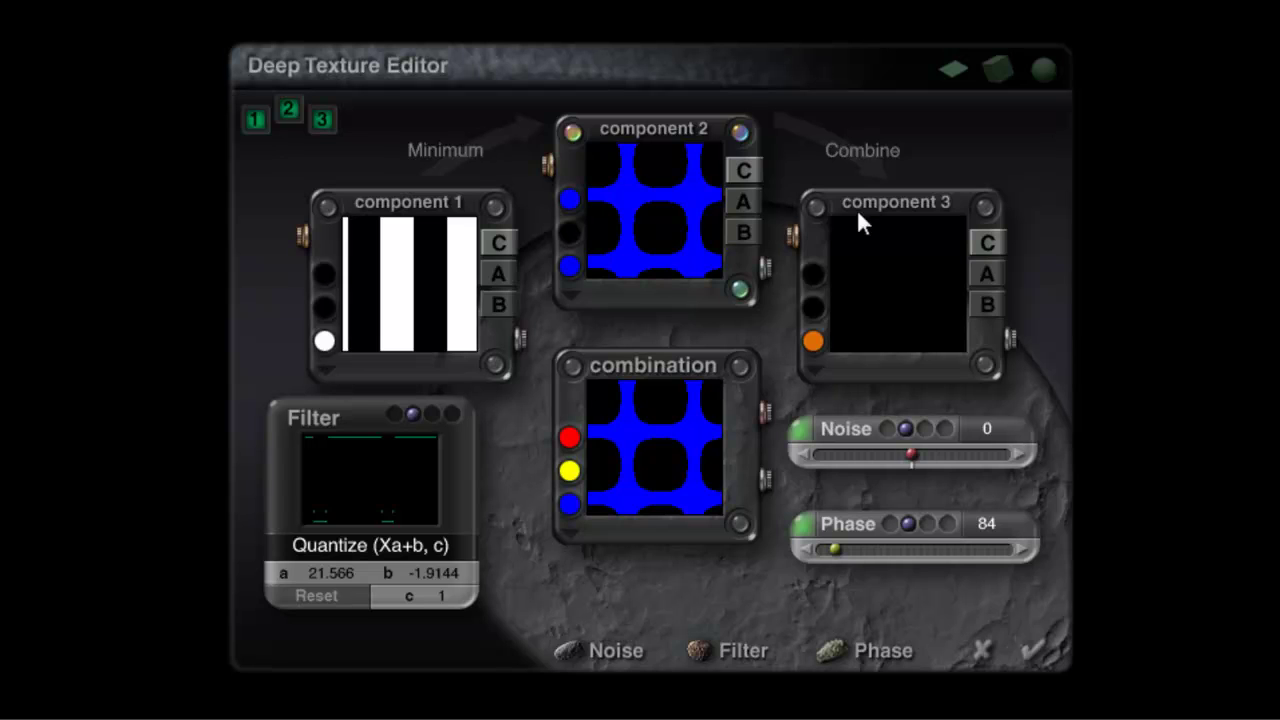
left_click(830, 225)
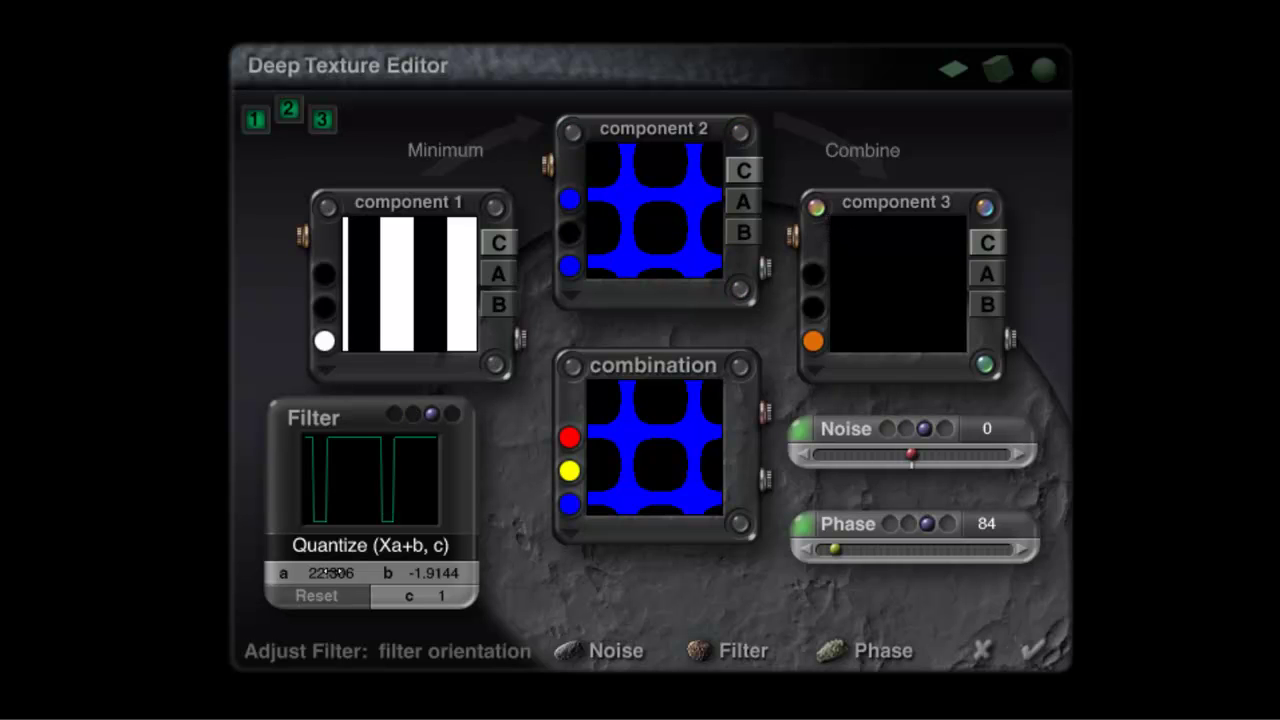
left_click_drag(330, 573, 347, 572)
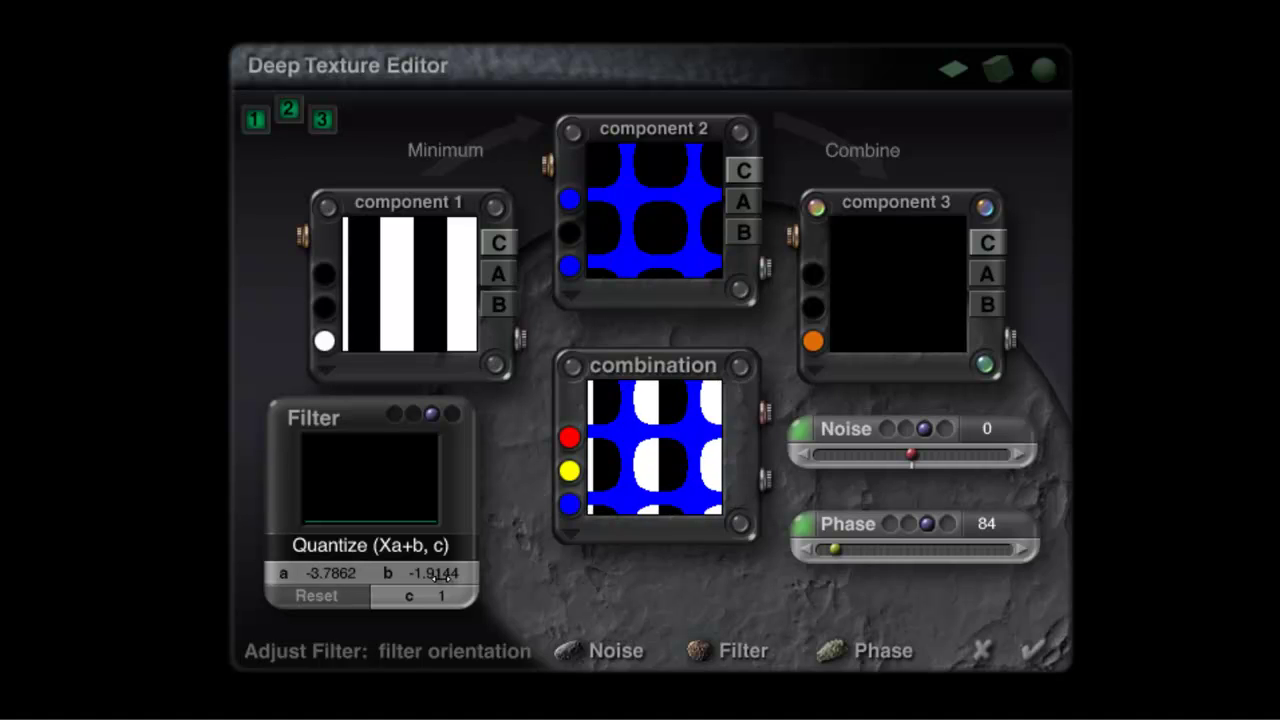
mouse_move(428, 574)
left_mouse_down()
mouse_move(440, 574)
mouse_move(422, 578)
left_mouse_up()
left_click(817, 373)
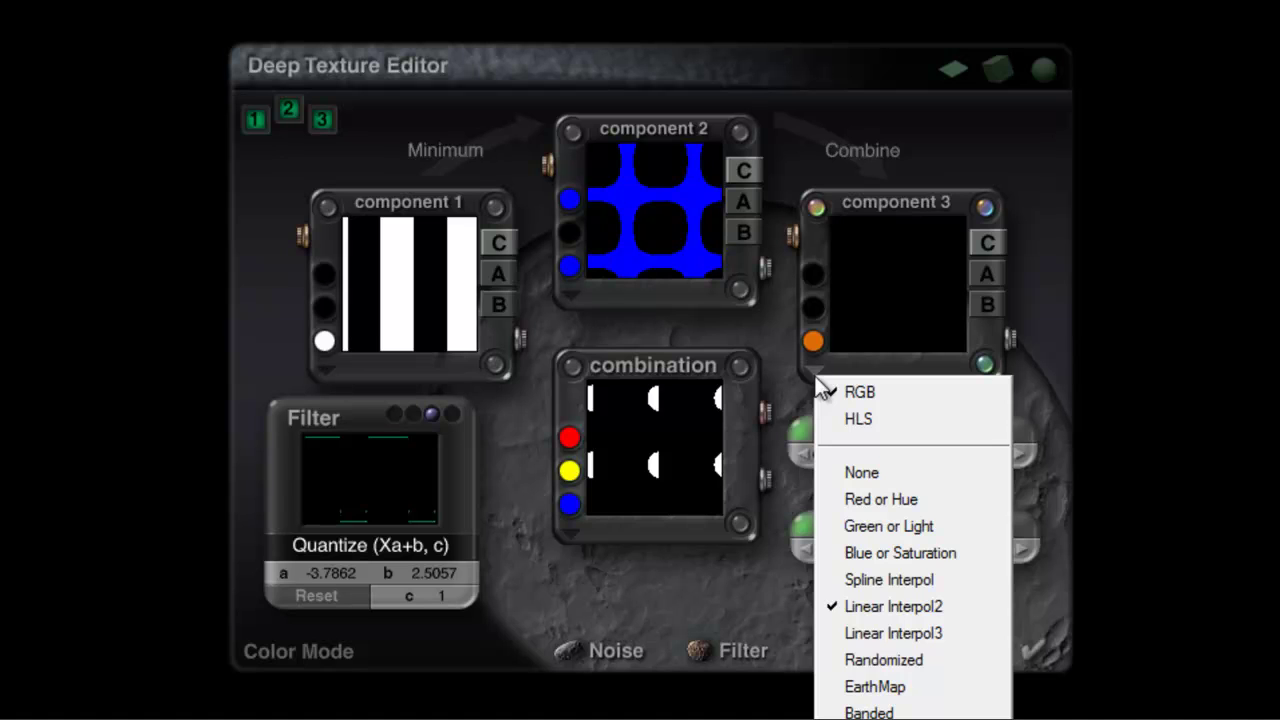
left_click(918, 652)
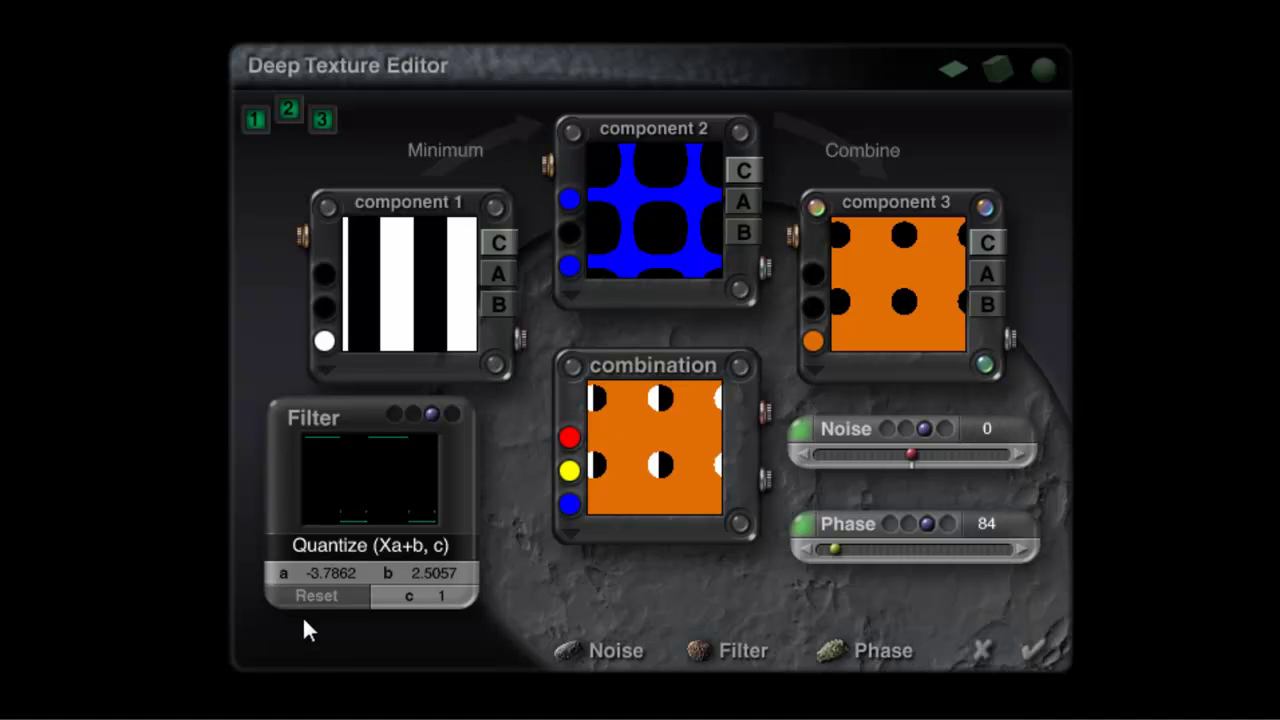
Try other a and b filter values for component 3, including a at -9.1898 and b at 7.3027
left_click_drag(309, 573, 420, 576)
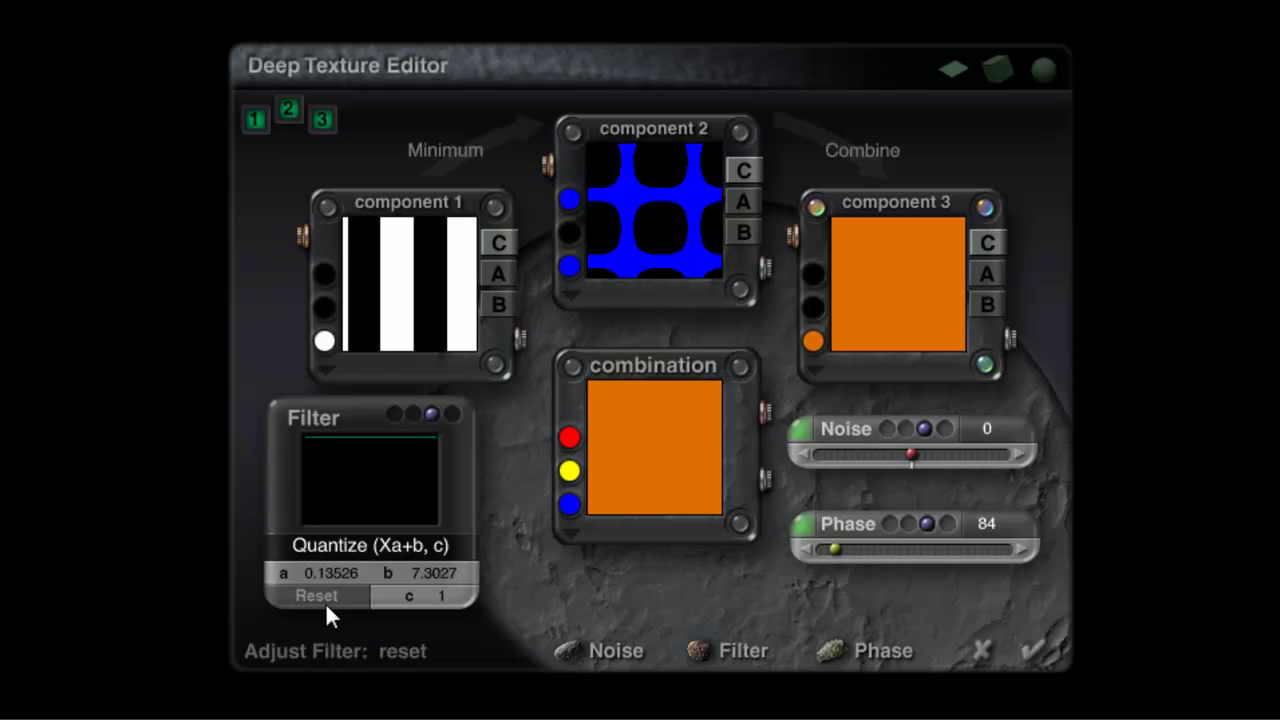
mouse_move(331, 583)
left_mouse_down()
mouse_move(250, 573)
mouse_move(348, 590)
left_mouse_up()
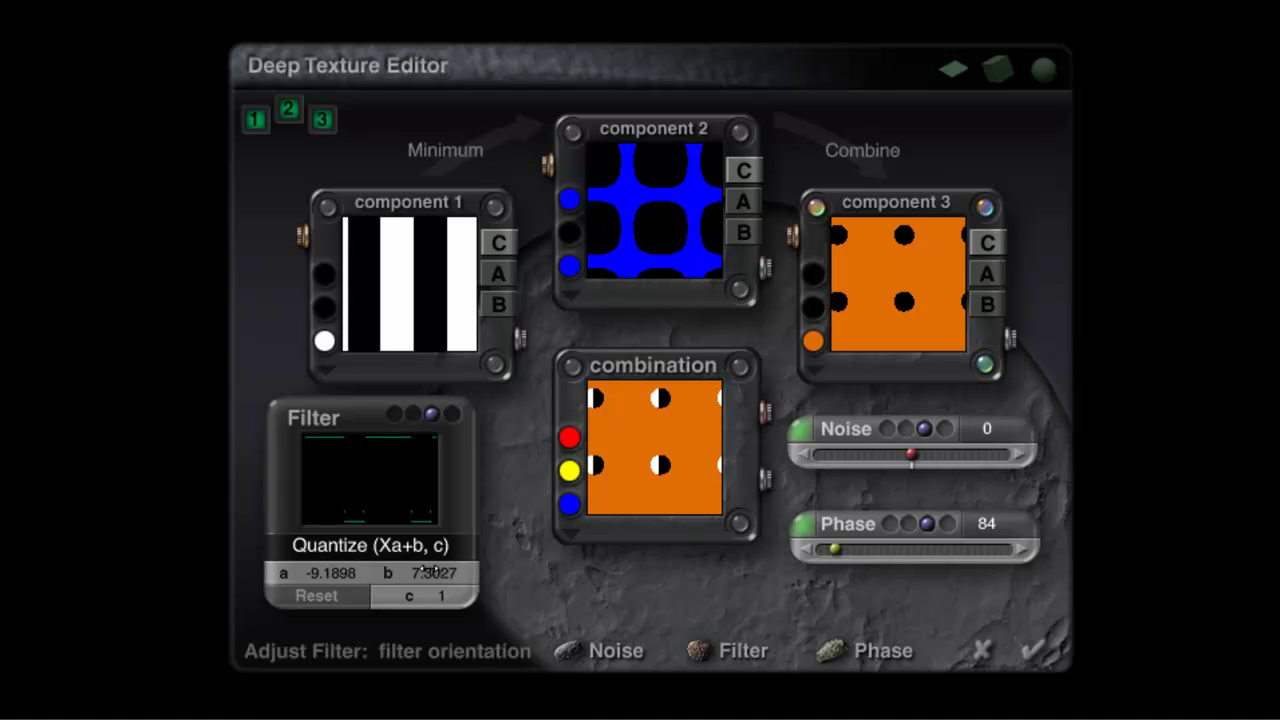
left_click_drag(433, 572, 441, 572)
left_click_drag(277, 580, 345, 572)
Reset component 3's Quantize filter, set a to 12.042, b to -2.9392 and c to 1, and accept the edited texture
left_click(316, 595)
left_click_drag(442, 595, 441, 595)
left_click_drag(340, 572, 410, 570)
left_click_drag(290, 571, 327, 570)
left_click_drag(420, 577, 438, 573)
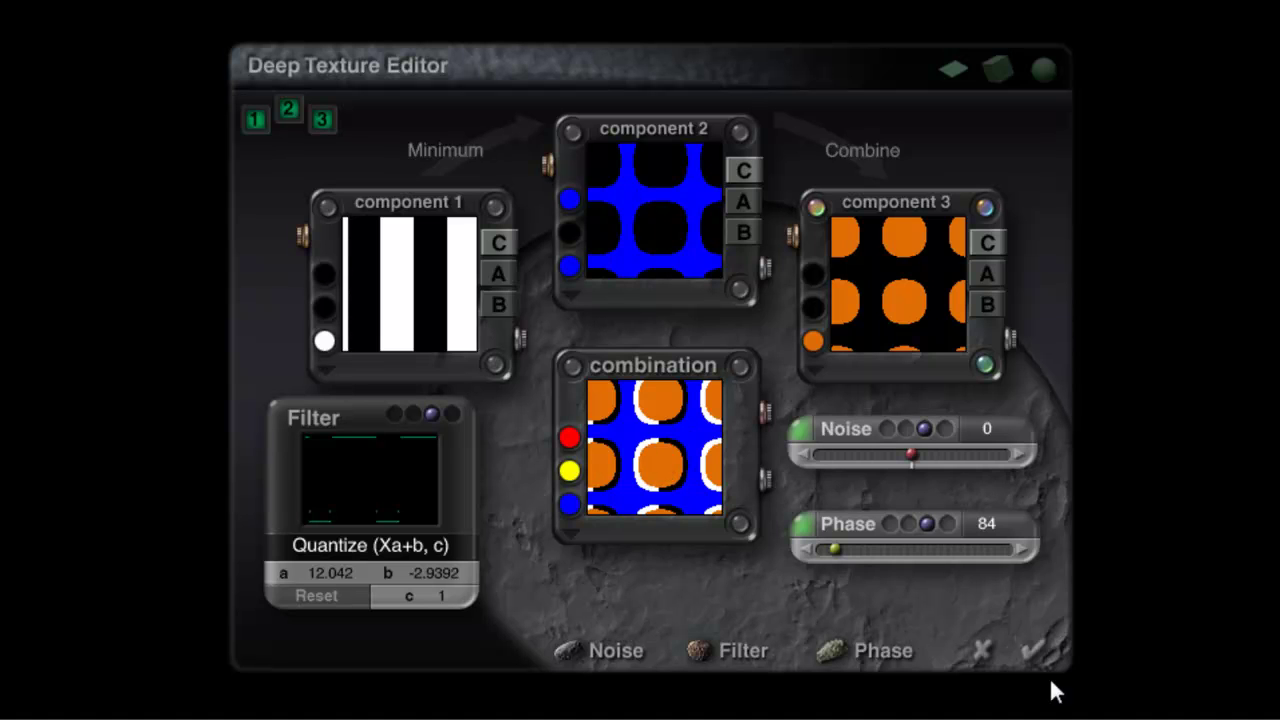
left_click(1034, 651)
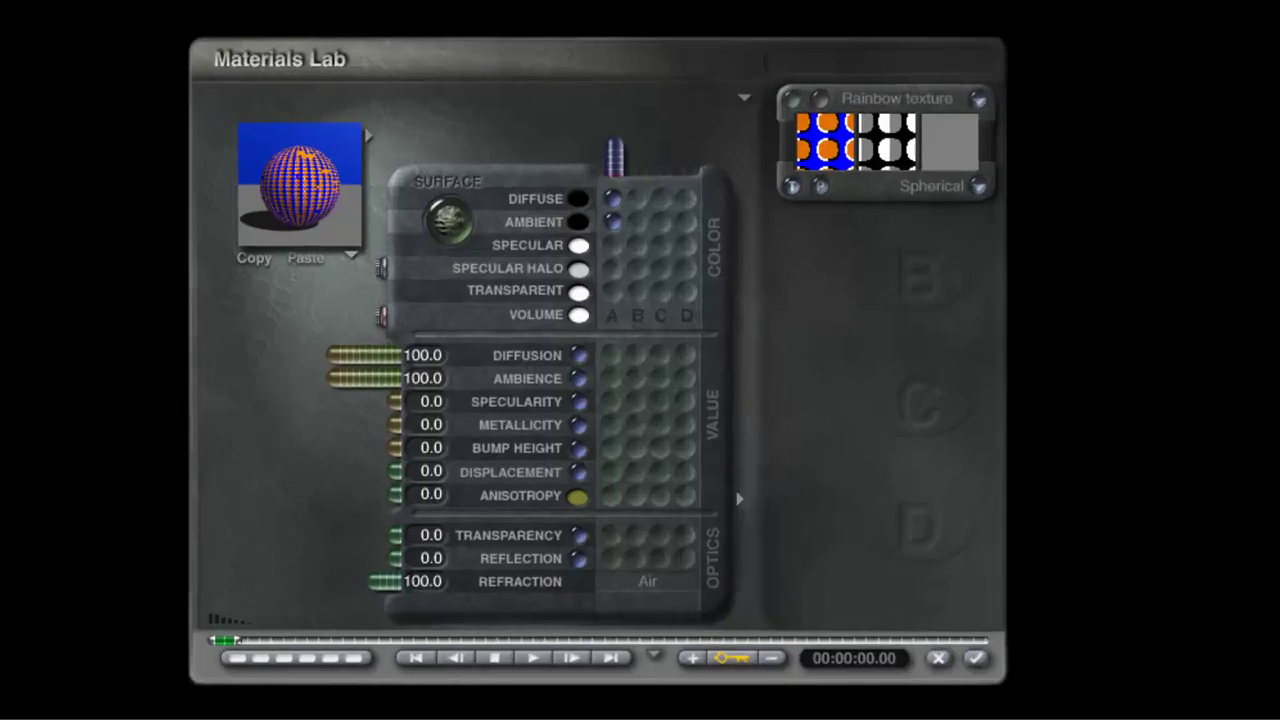
Set the rainbow texture's mapping mode to Parametric, accept the material and render the scene
left_click(993, 178)
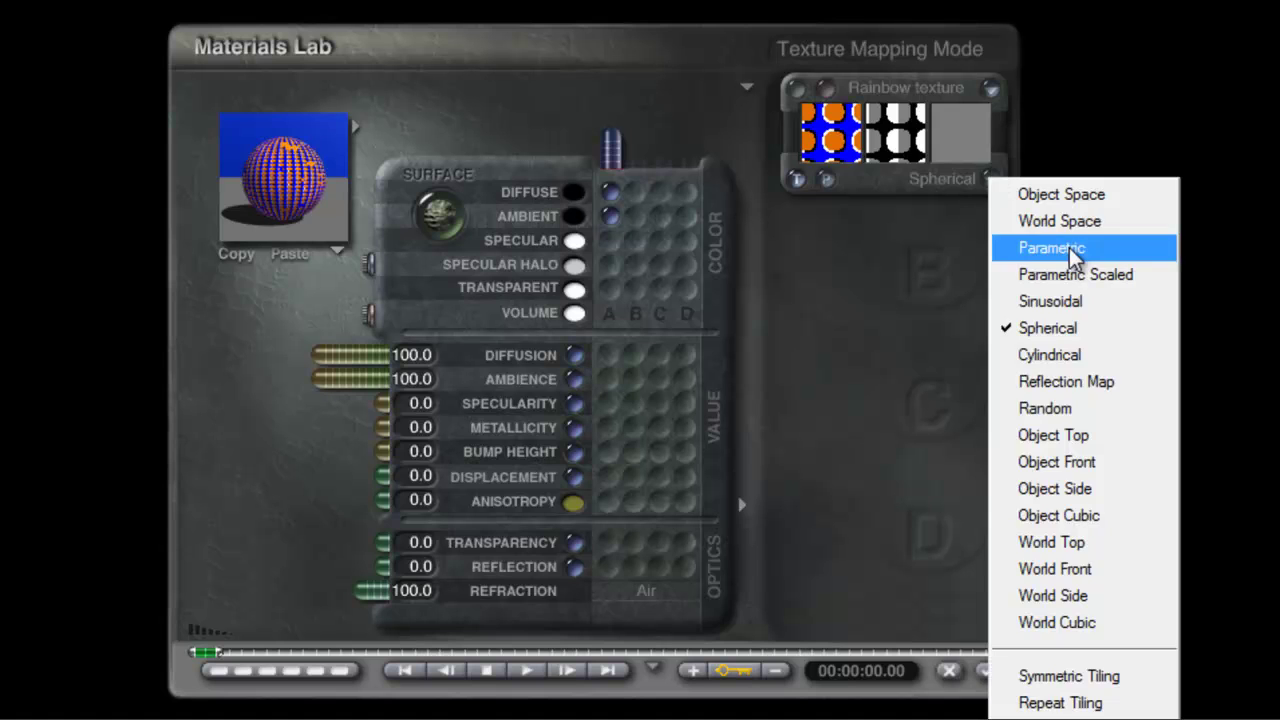
left_click(1000, 247)
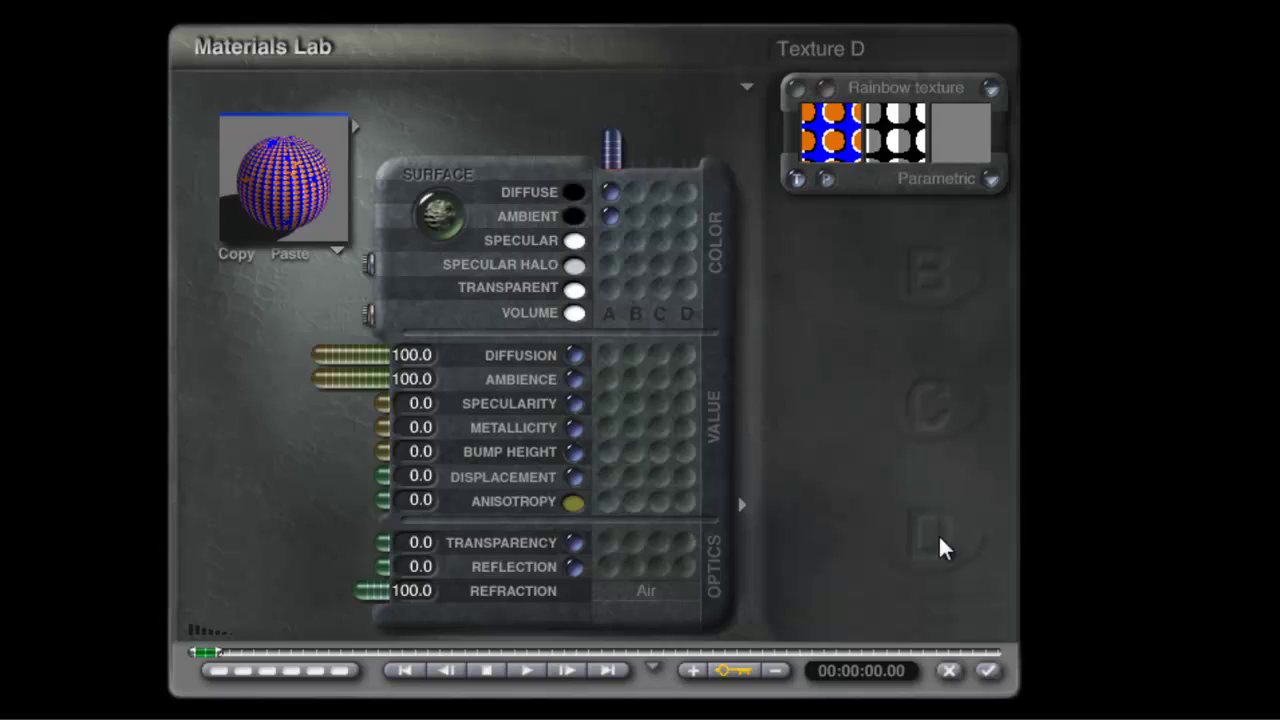
left_click(990, 672)
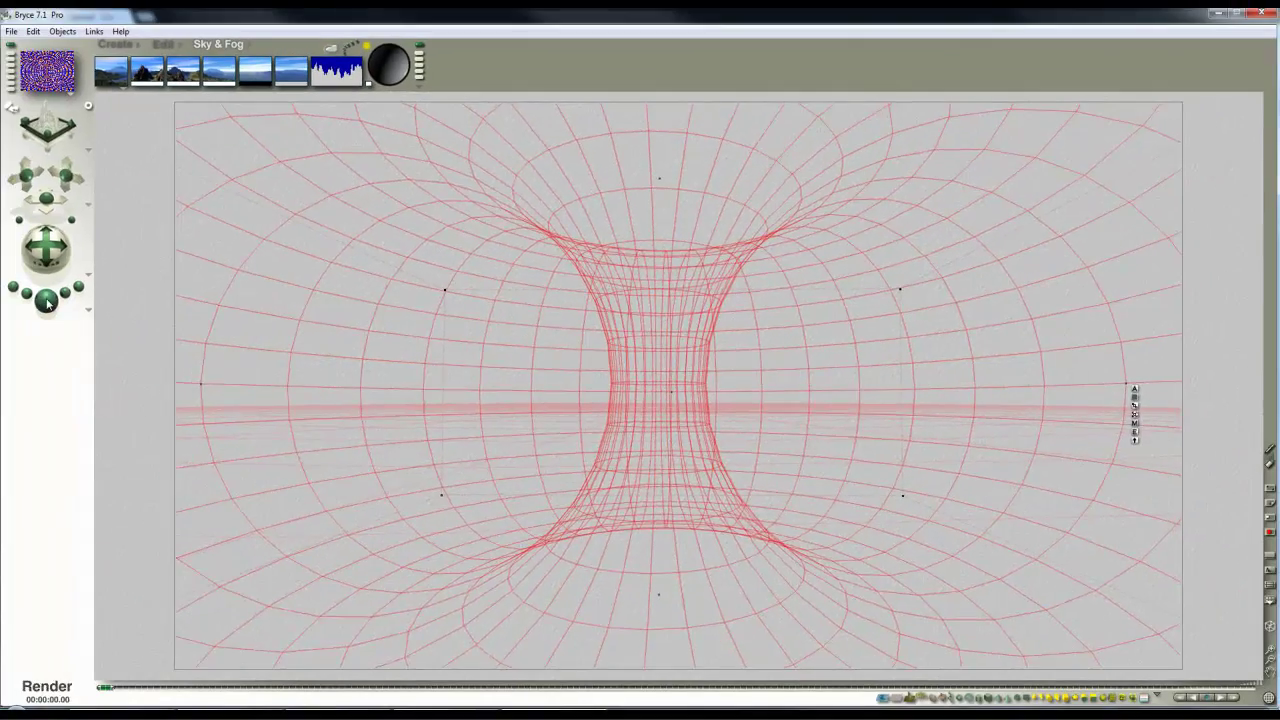
left_click(46, 300)
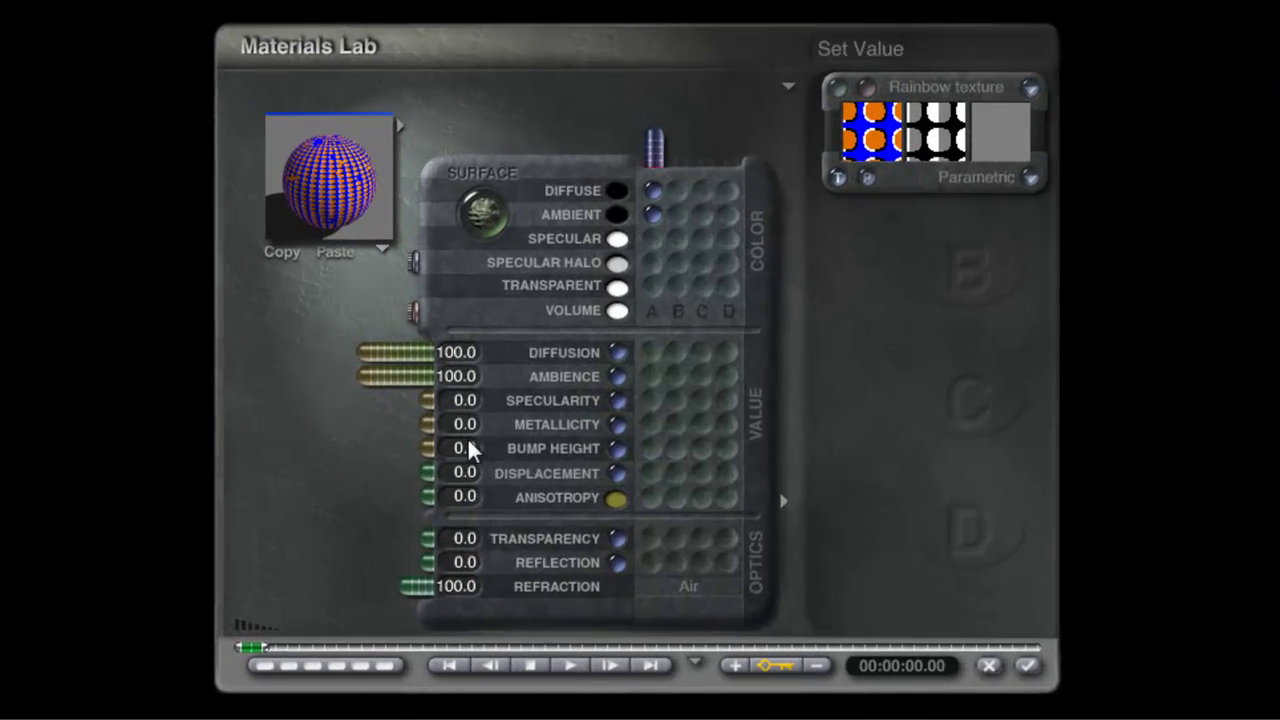
Set the torus material's diffusion value to 80
left_click(458, 354)
type("80")
key("Return")
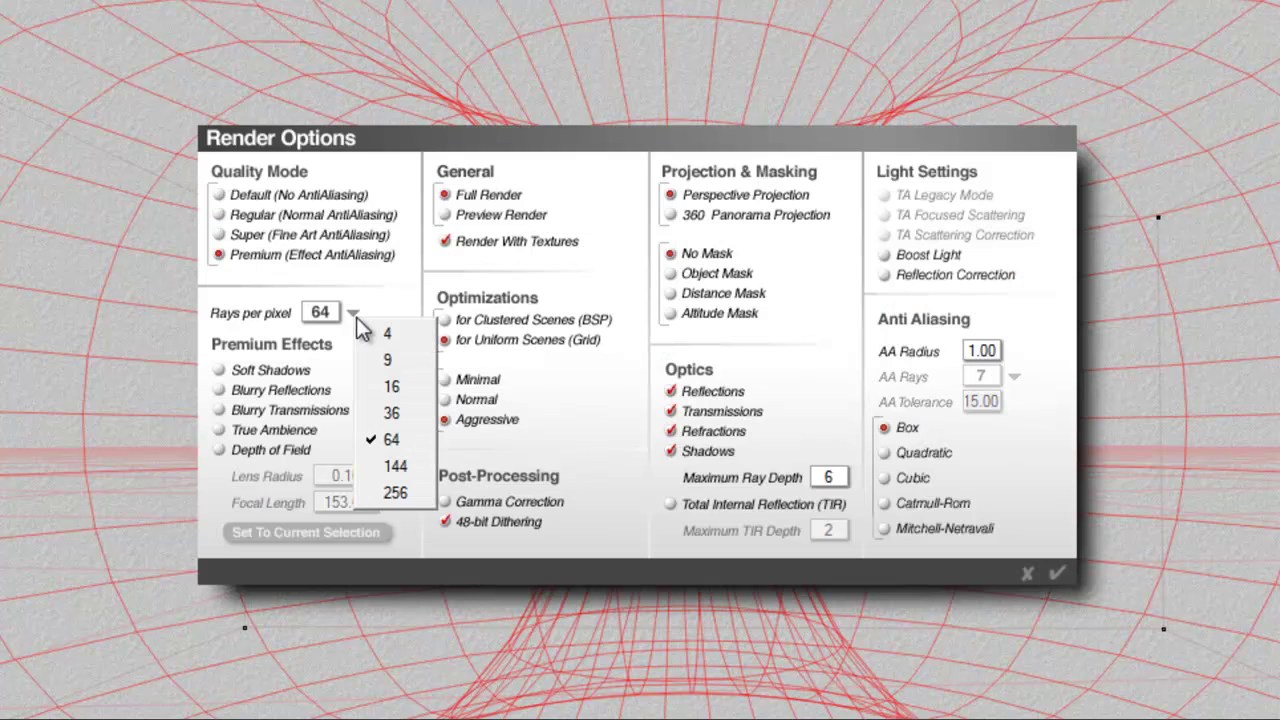
Configure the render with 4 rays per pixel, True Ambience, Boost Light and a maximum ray depth of 4
left_click(395, 334)
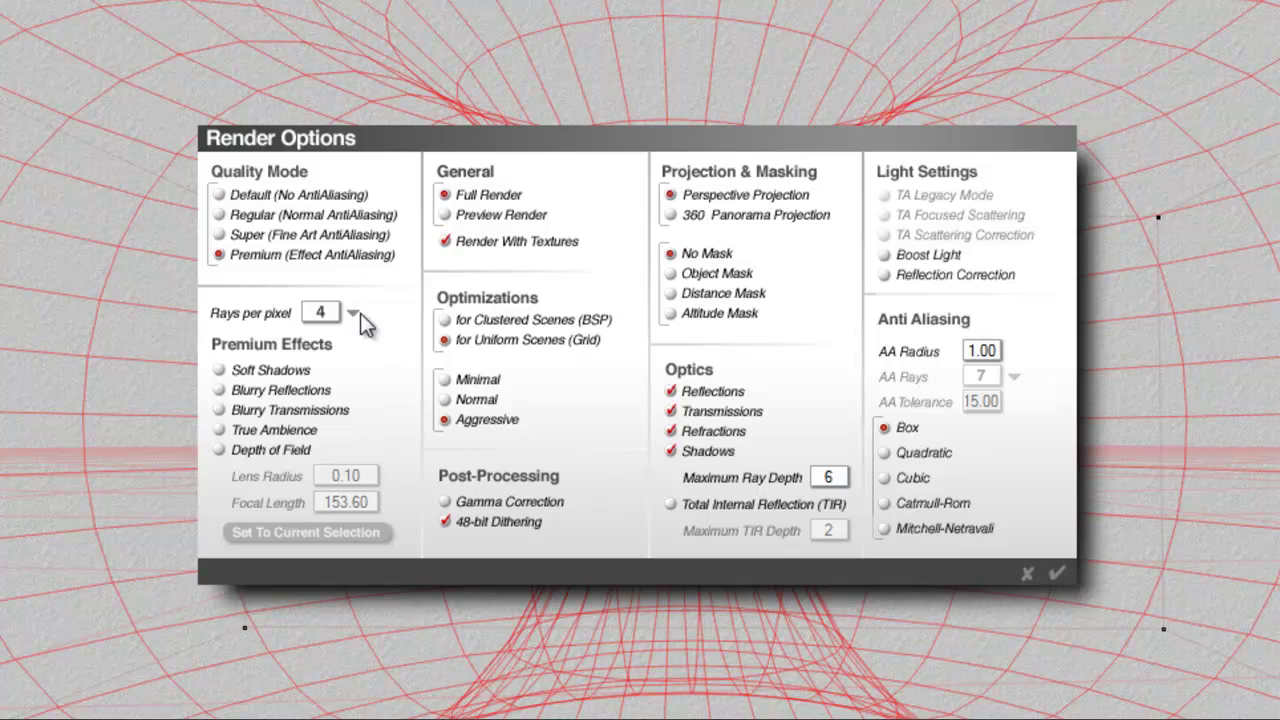
left_click(220, 429)
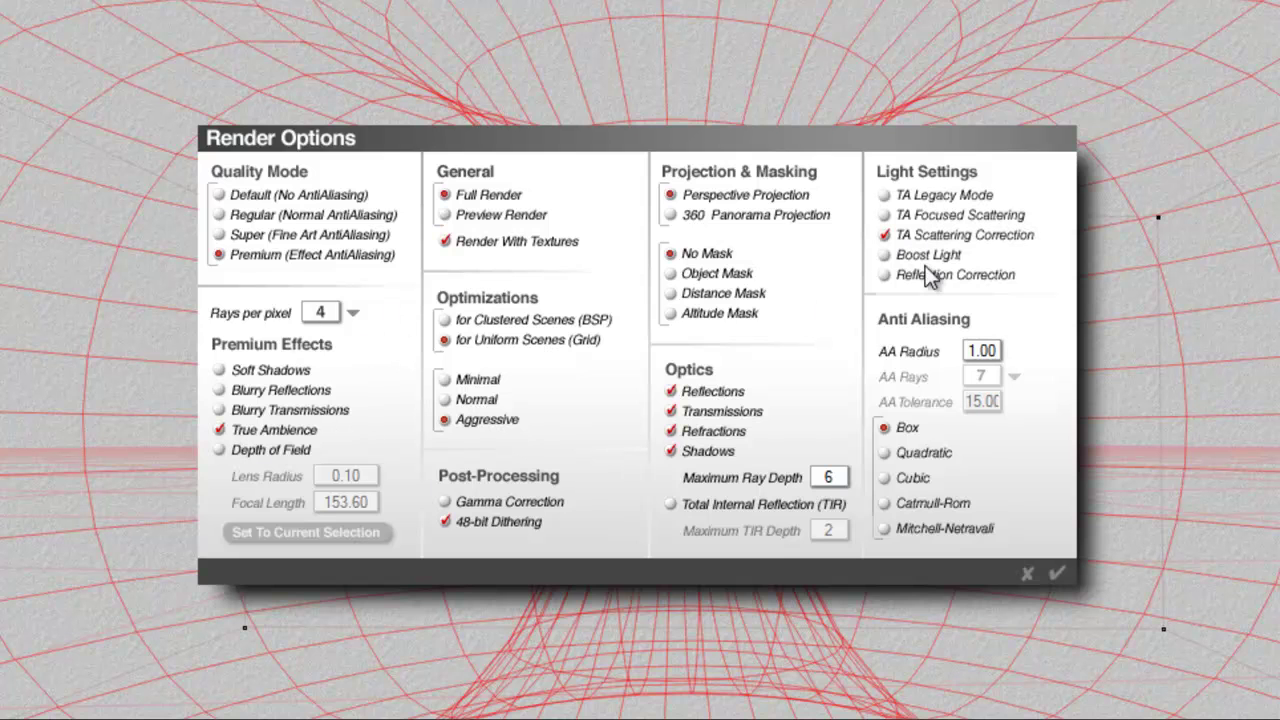
left_click(828, 476)
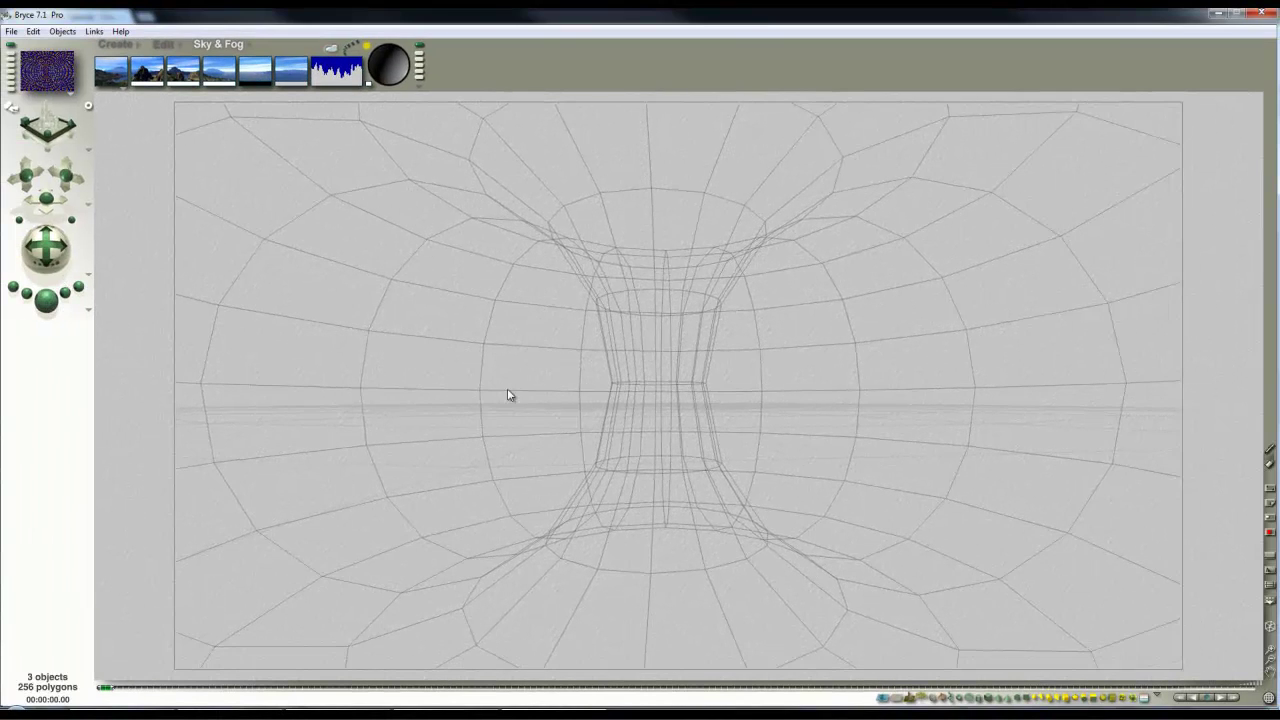
Create a radial light in the top view and open its light settings with True Ambience Optimization enabled
key("2")
left_click(115, 44)
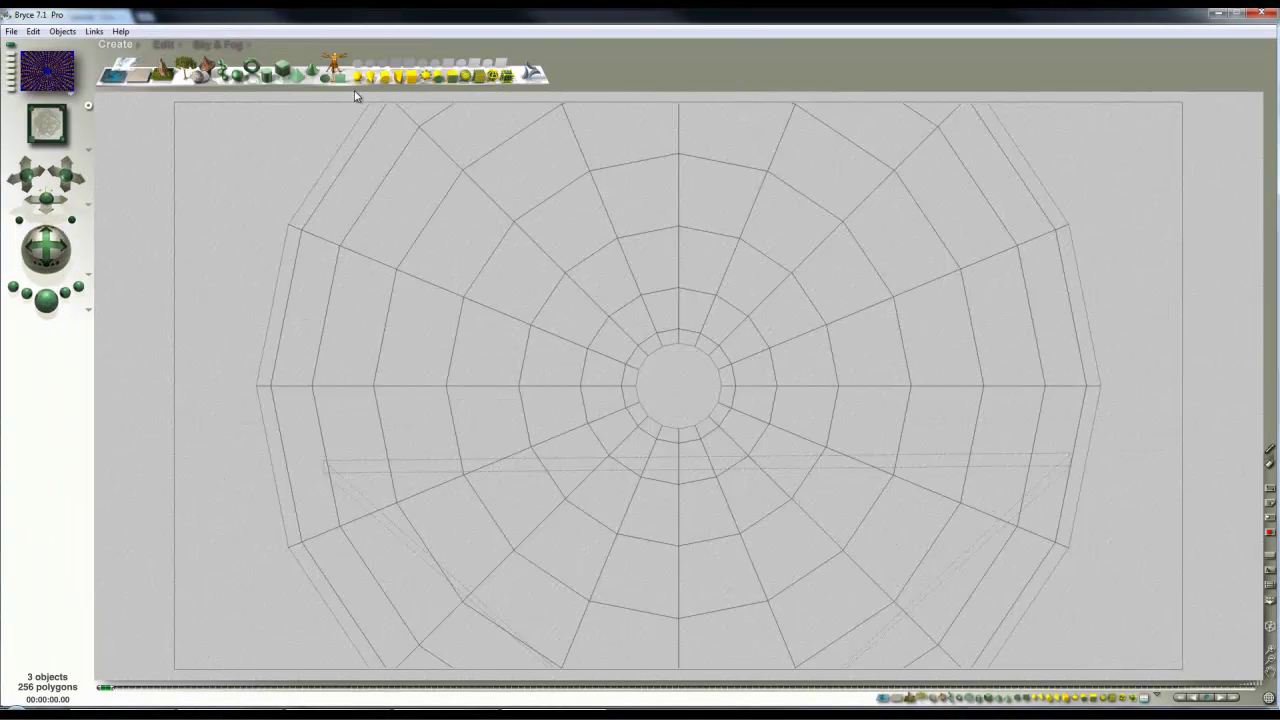
left_click(358, 78)
left_click(709, 413)
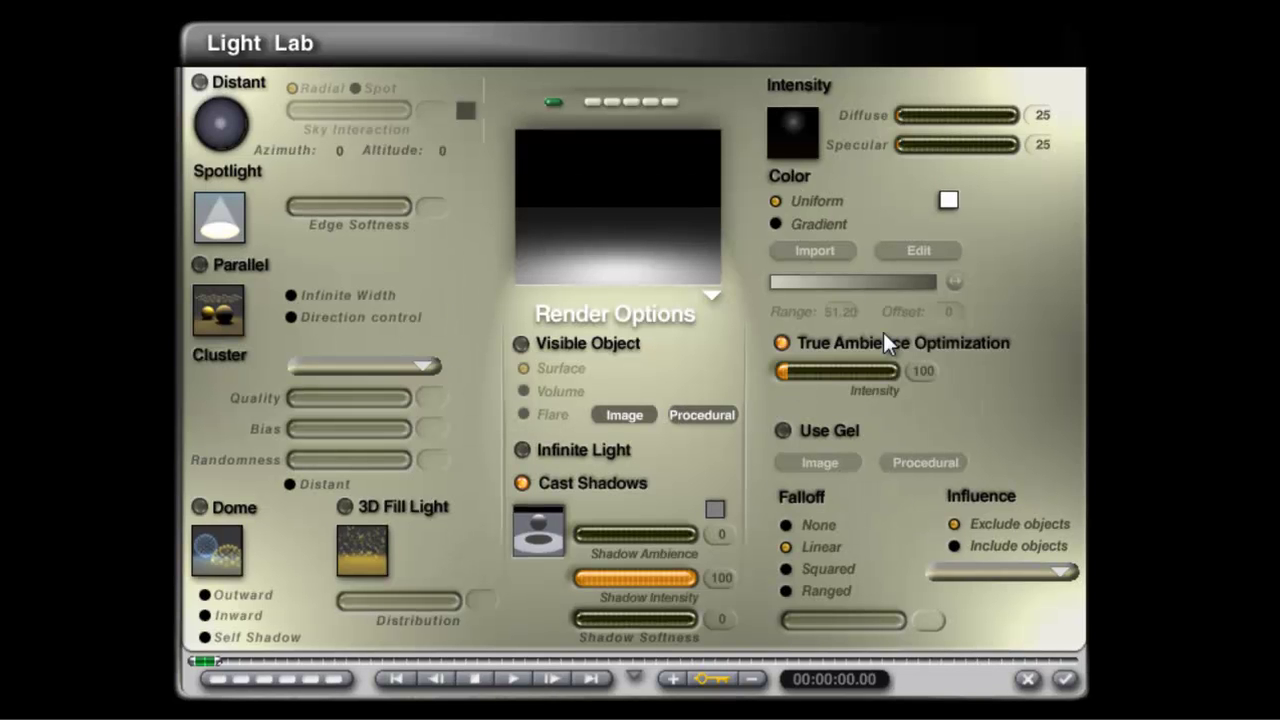
Turn on the light's gel and restrict its influence to included objects, choosing Background
left_click(783, 430)
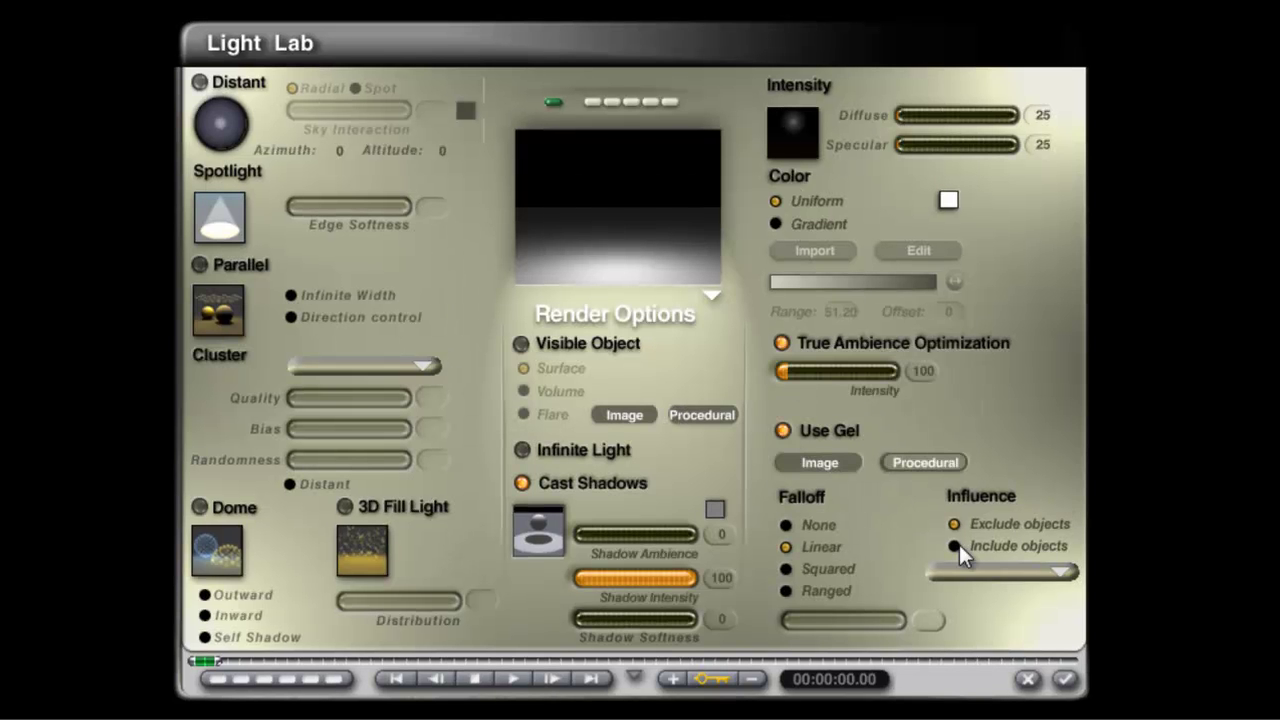
left_click(1012, 548)
left_click(1074, 572)
left_click(1160, 612)
Edit the procedural gel's shading mode, set diffusion to 0, ambience to 100 and transparency to 100, and accept the light settings
left_click(926, 462)
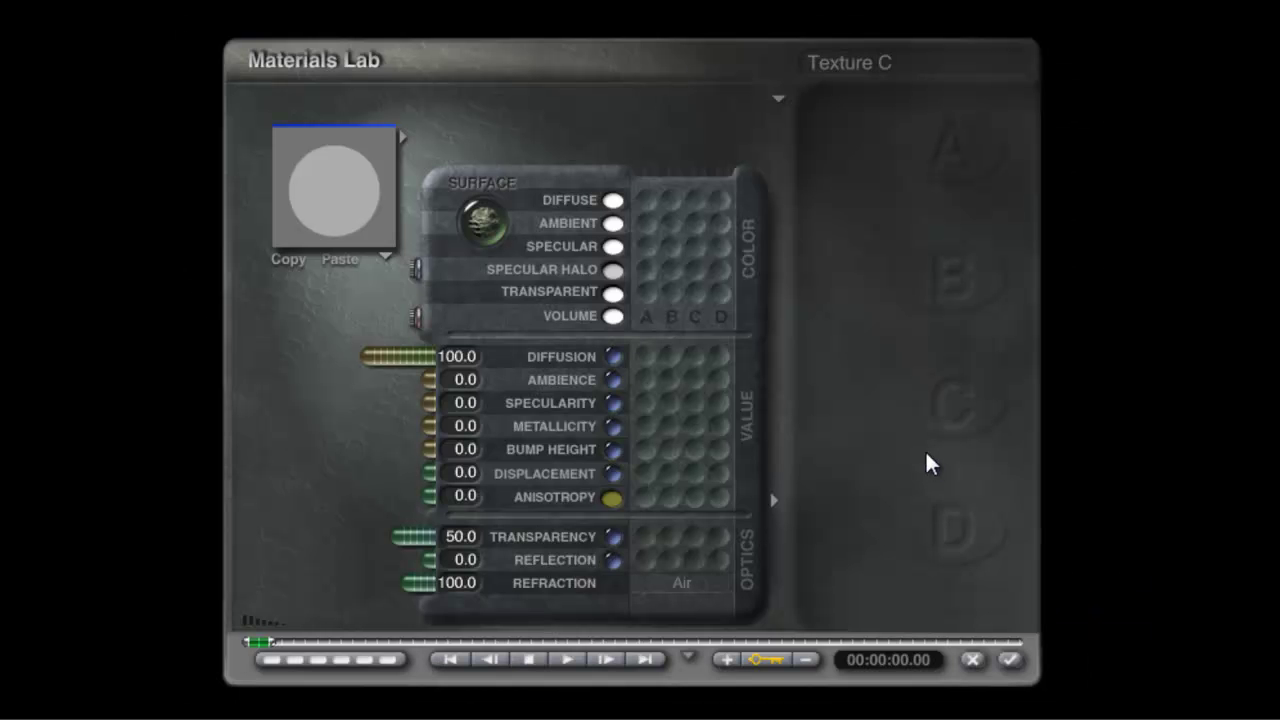
left_click(780, 98)
left_click(823, 108)
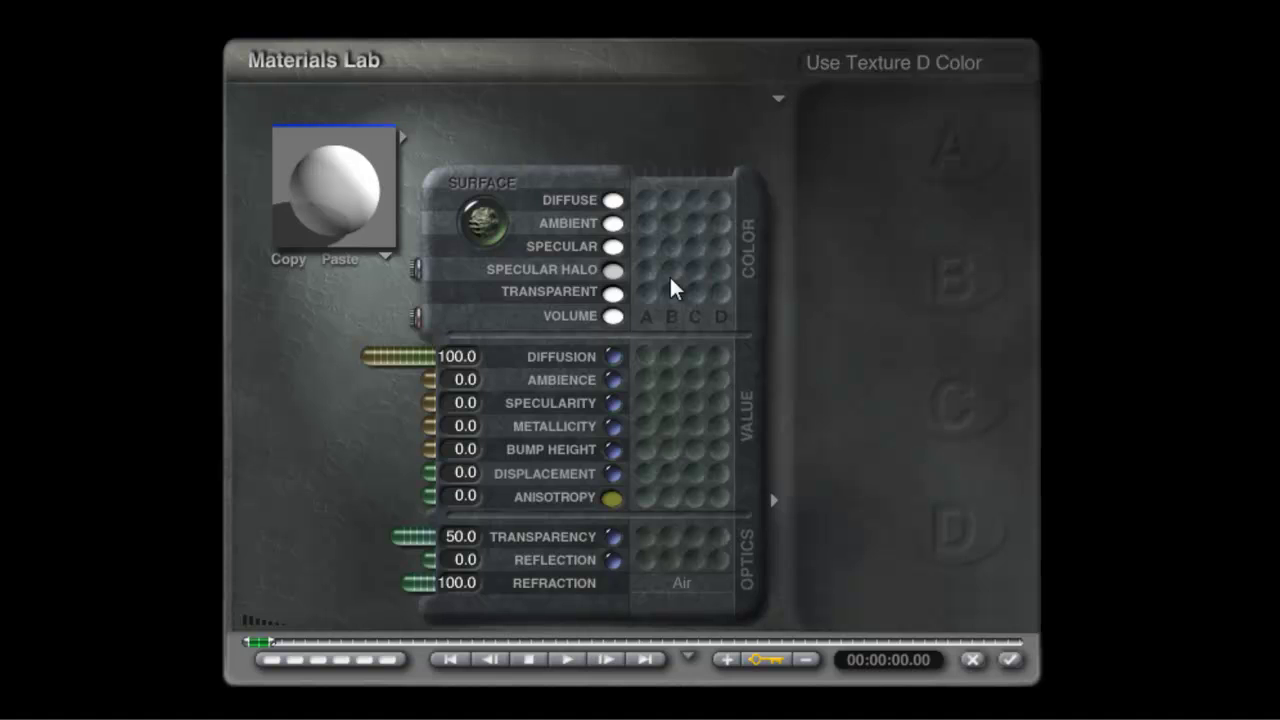
left_click_drag(394, 357, 525, 359)
left_click_drag(432, 379, 197, 385)
left_click_drag(411, 537, 256, 426)
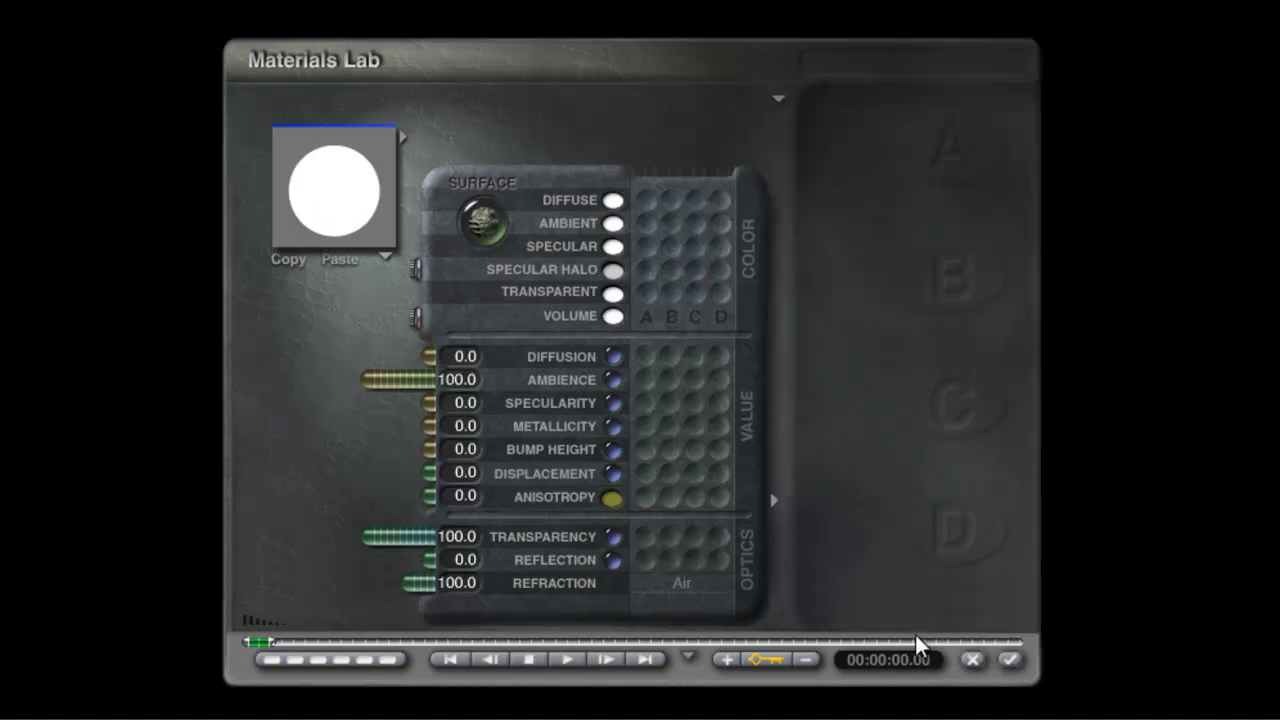
left_click(1012, 661)
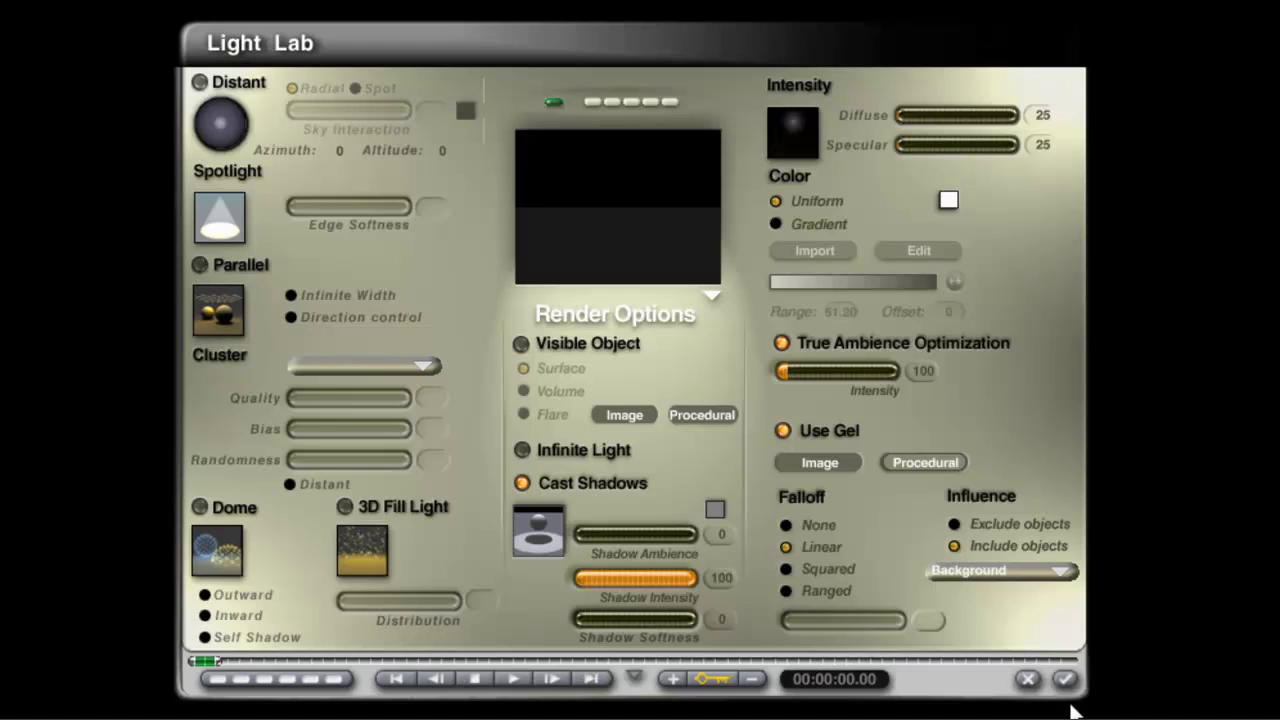
left_click(1065, 681)
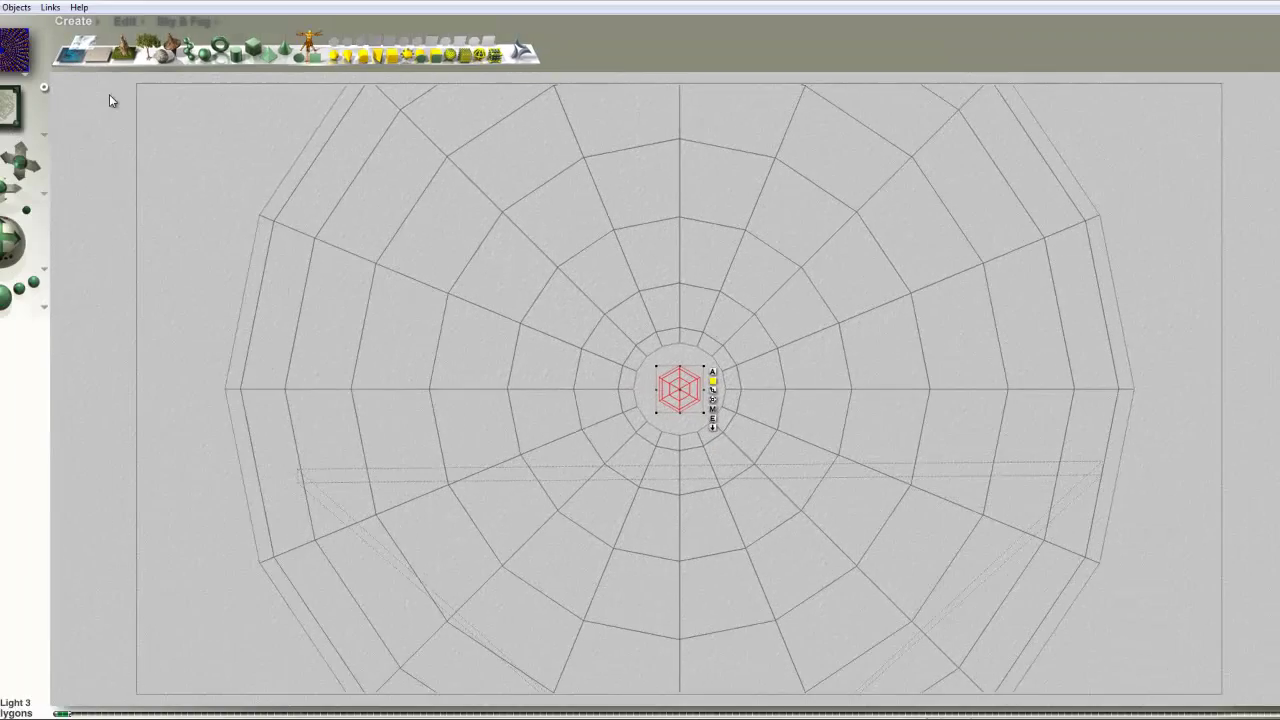
Enlarge the radial light and position it off-center within the torus, beside and in front of its central hole
left_click(161, 44)
left_click_drag(154, 71, 809, 519)
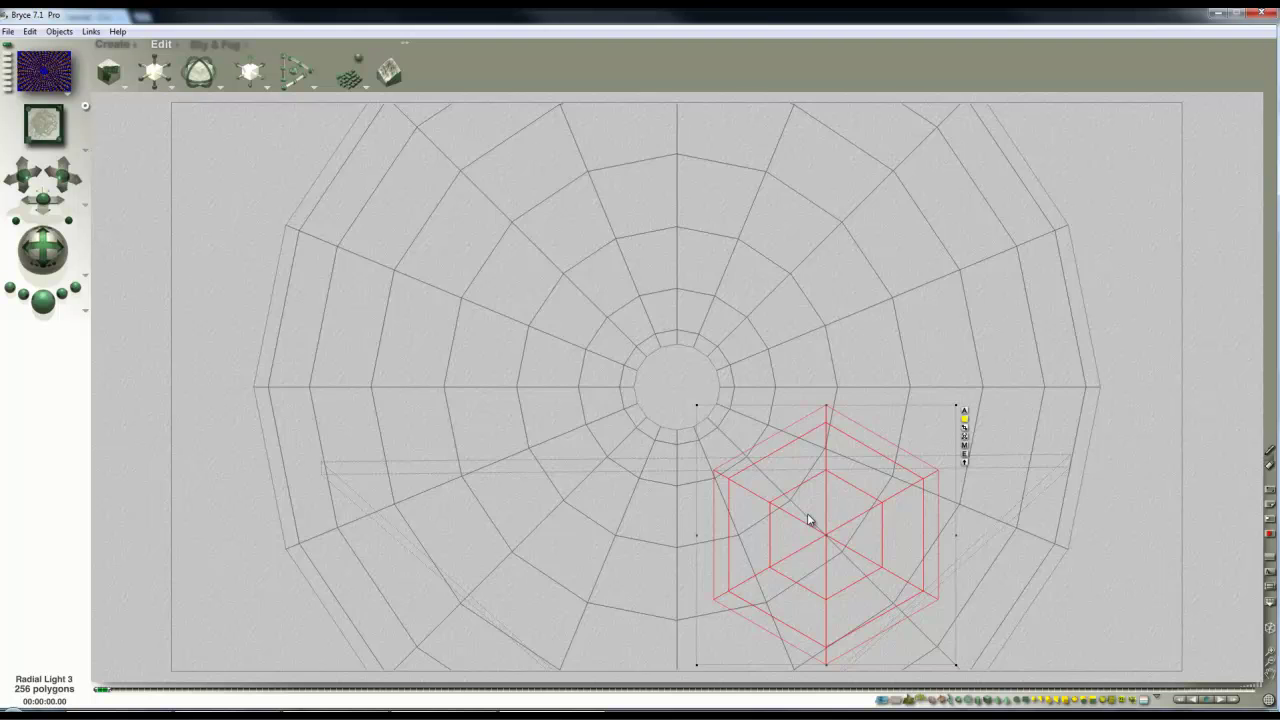
key("3")
left_click_drag(549, 360, 478, 422)
key("2")
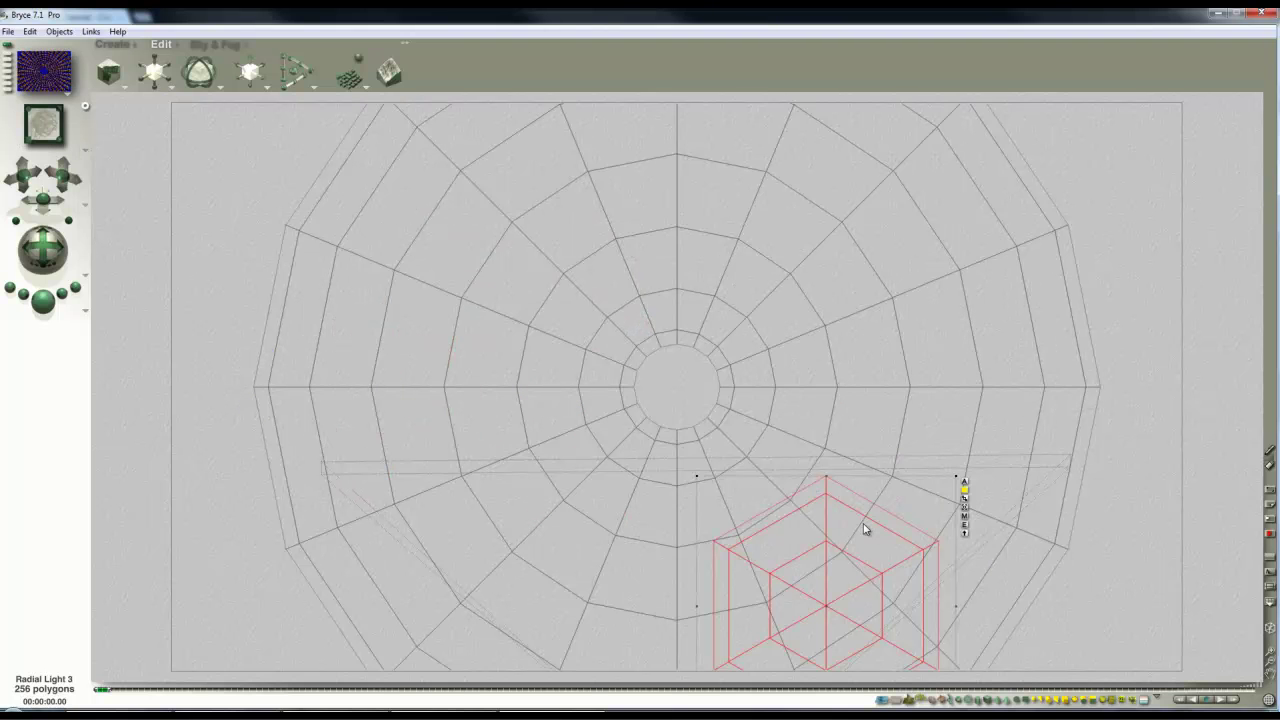
Duplicate the light, place the copy on the opposite side of the torus hole, and render the camera view
key("ctrl+d")
left_click_drag(865, 529, 576, 571)
key("1")
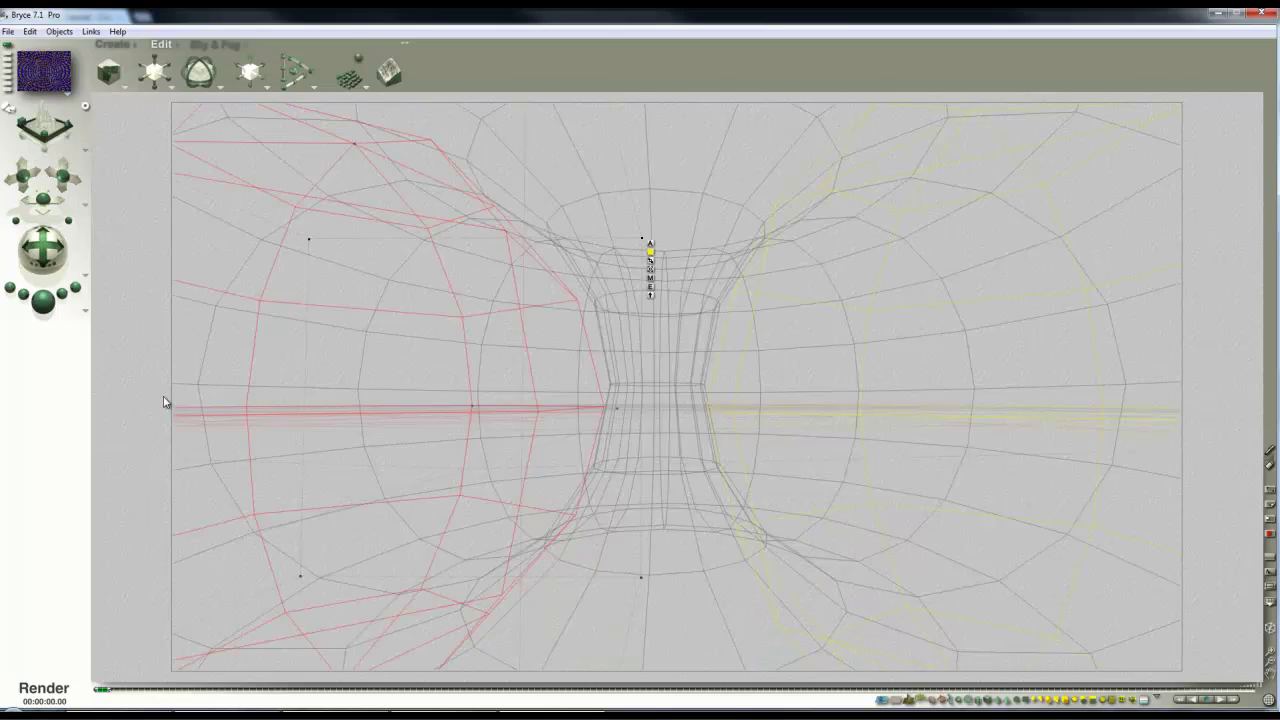
key("ctrl+r")
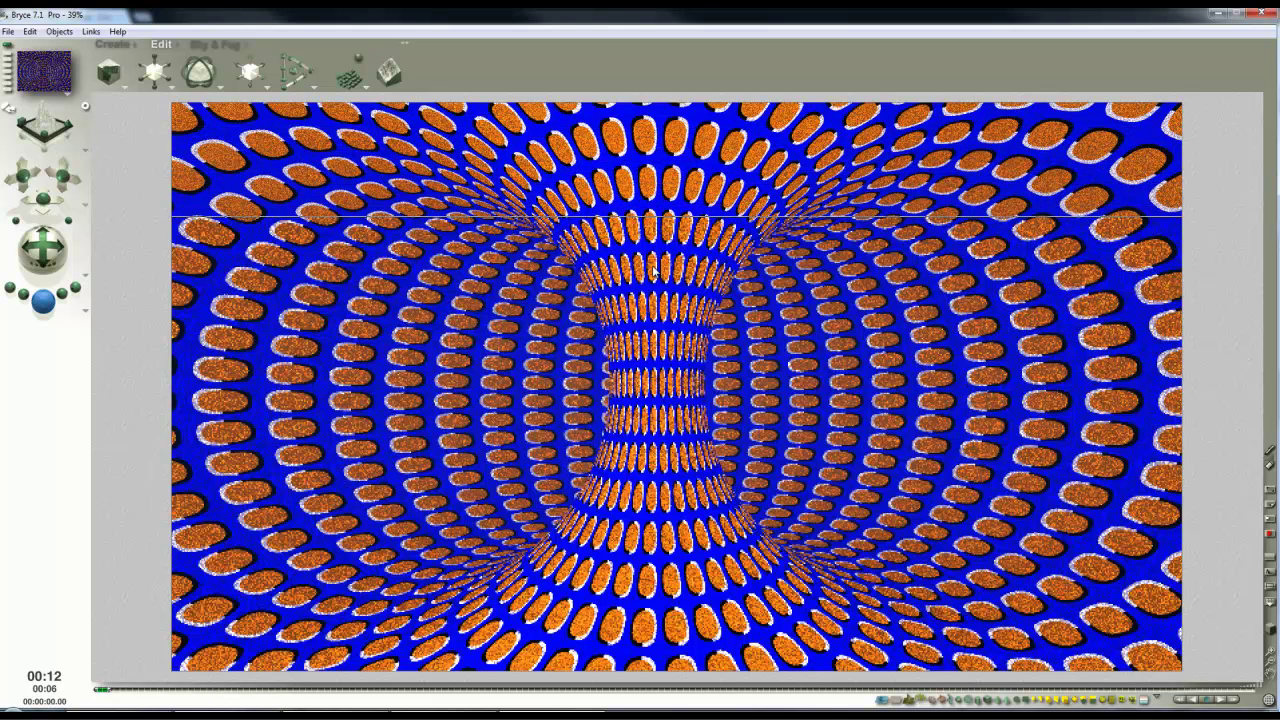
left_click(835, 335)
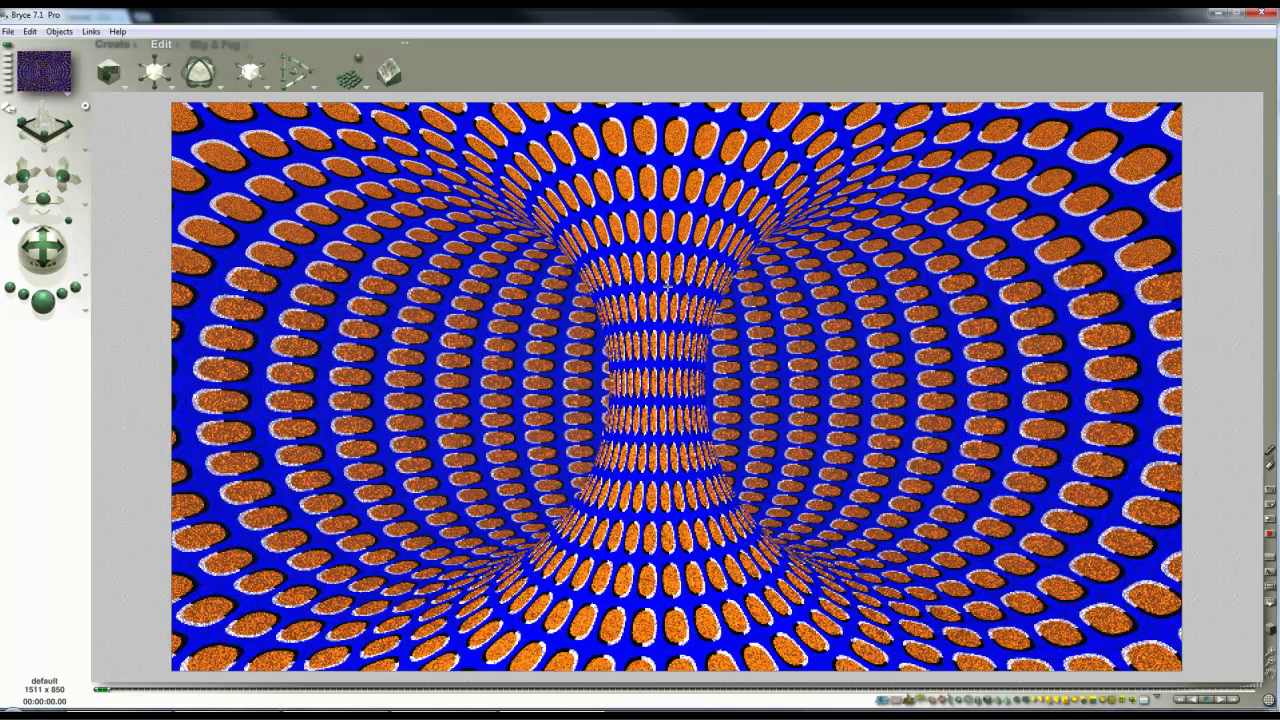
Set the render to 64 rays per pixel and accept the render options
left_click(84, 314)
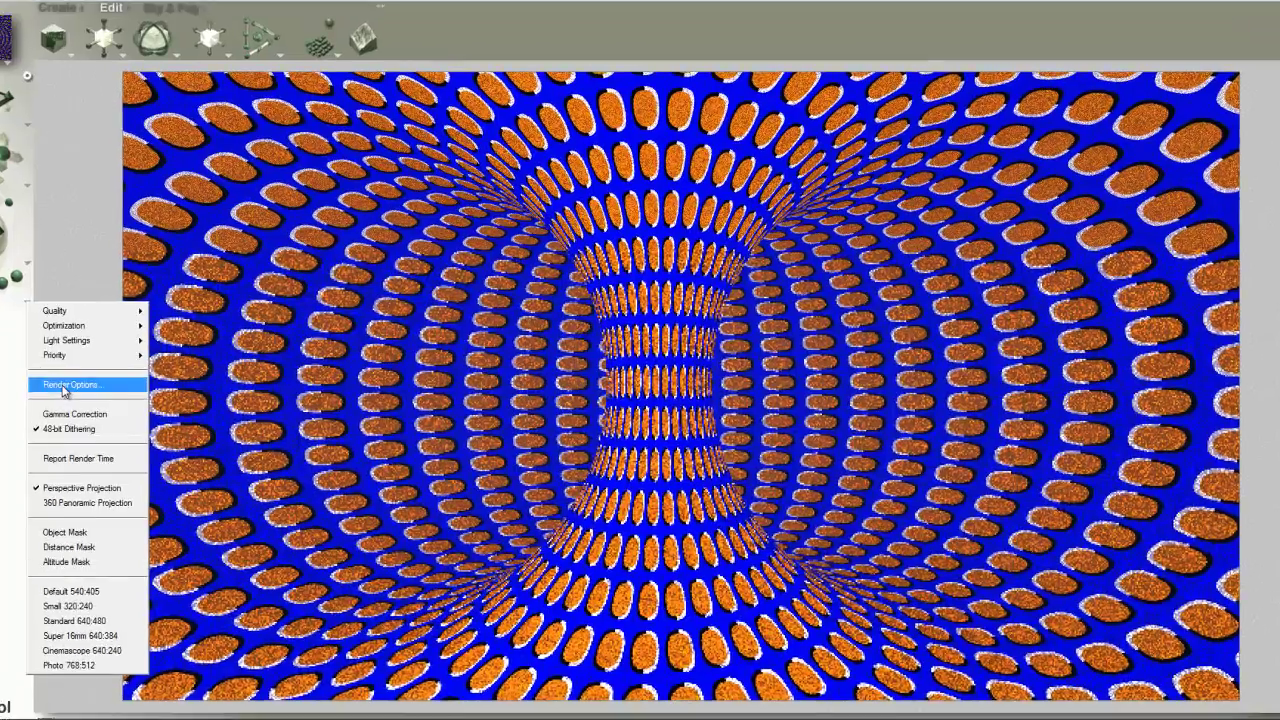
left_click(63, 386)
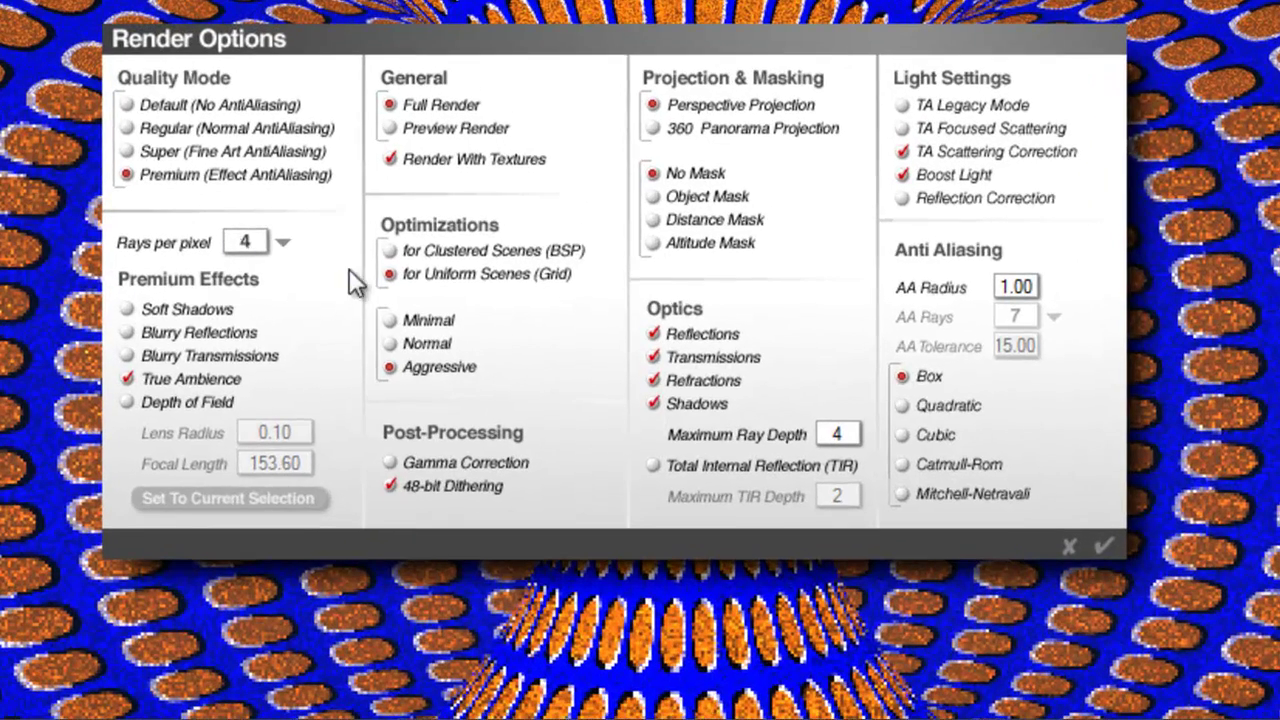
left_click(276, 242)
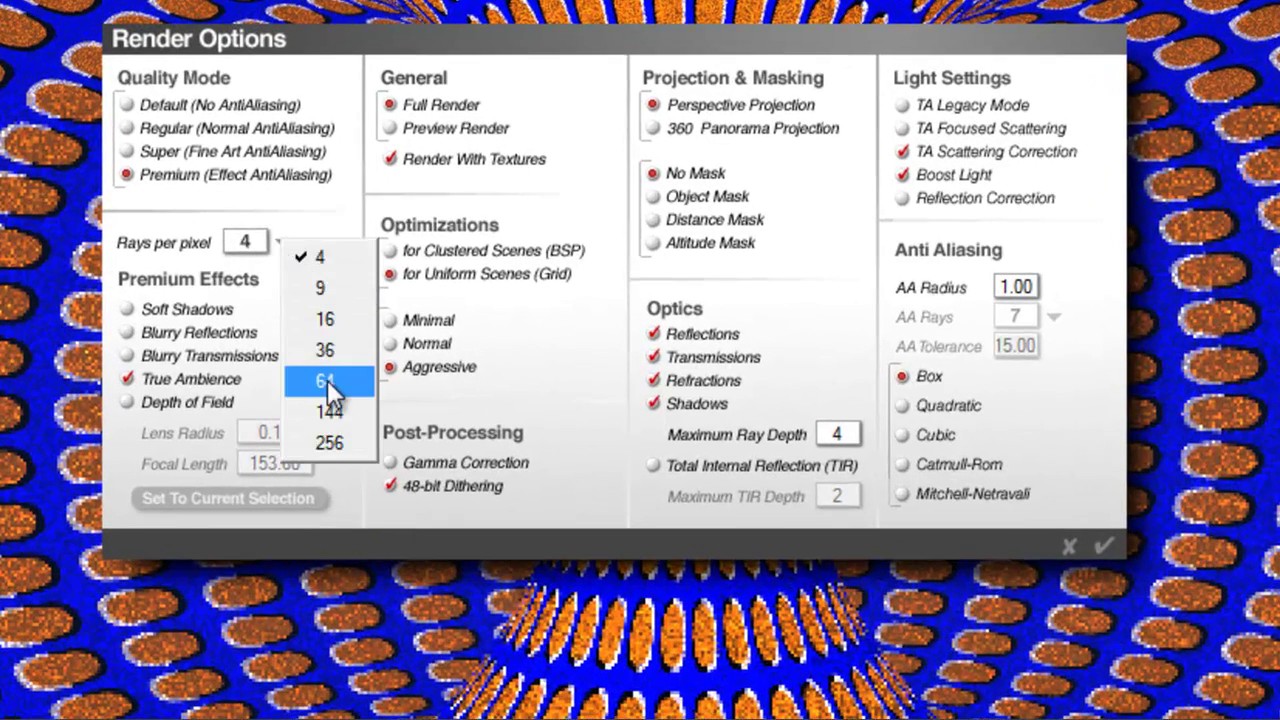
left_click(327, 379)
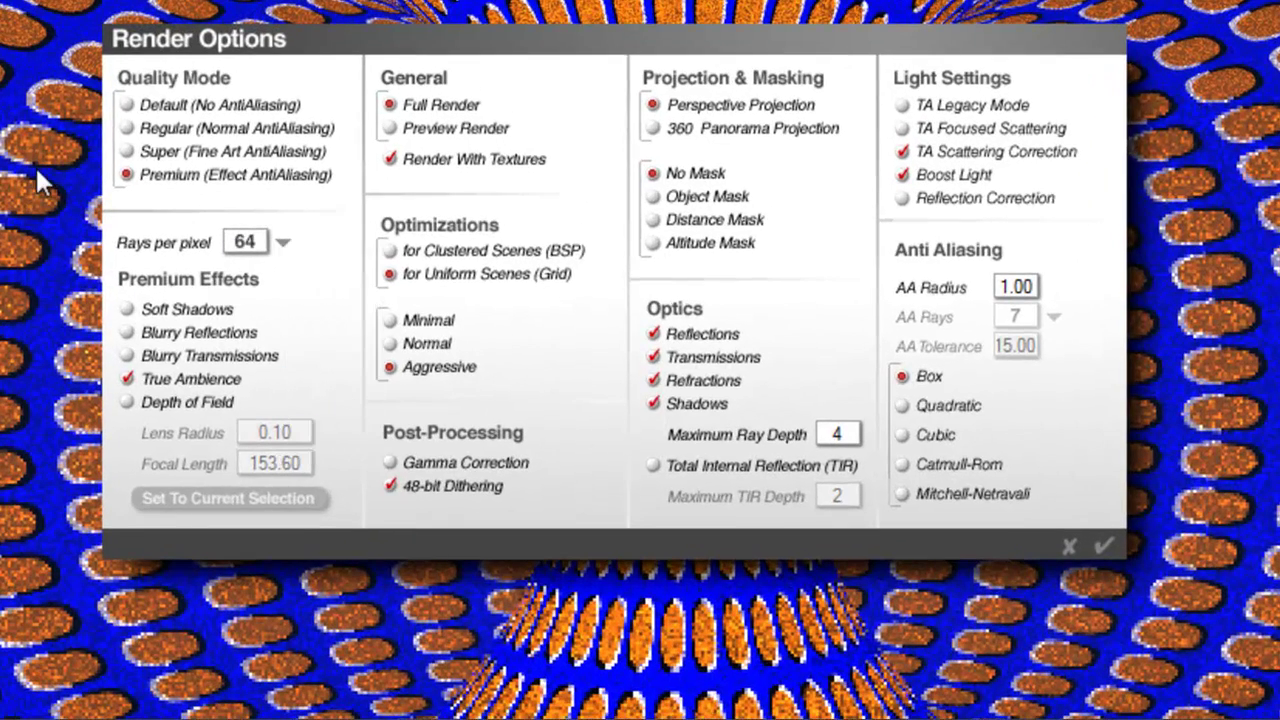
left_click(1101, 546)
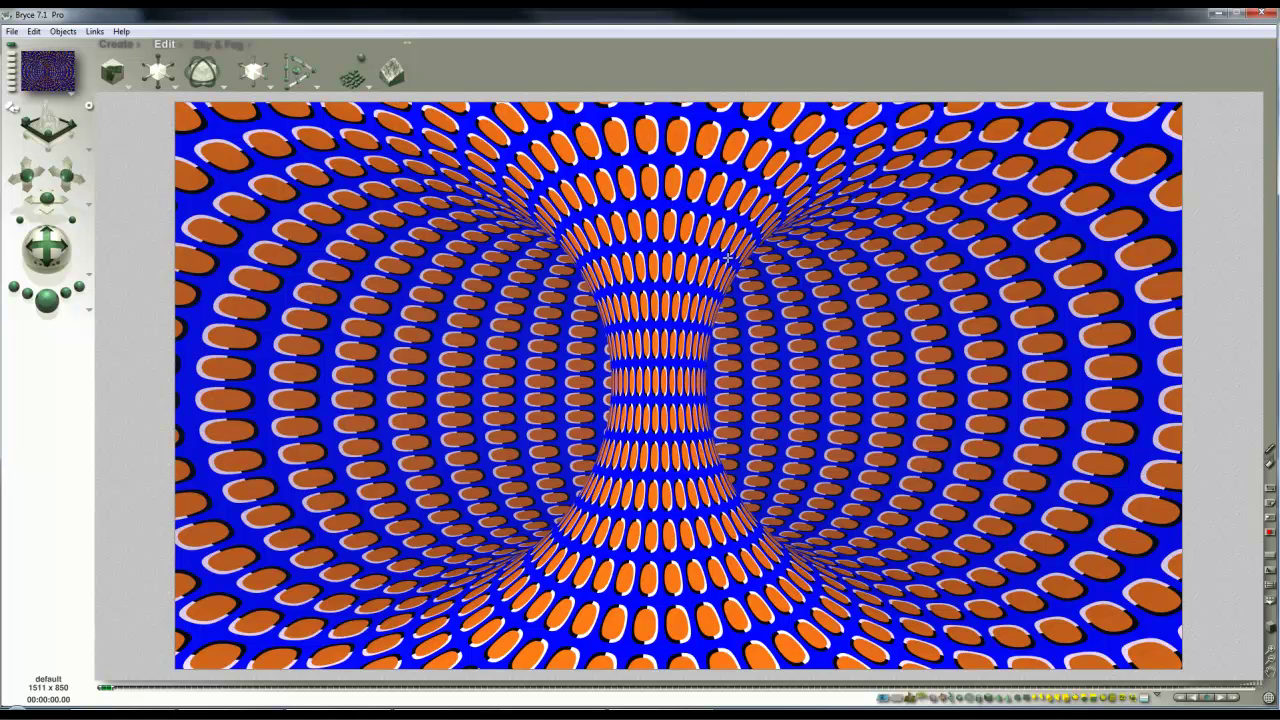
Set the Quantize filter's a value of texture component 2 to 66.891, accept the material and test-render a small area beside the torus hole
left_click(680, 387)
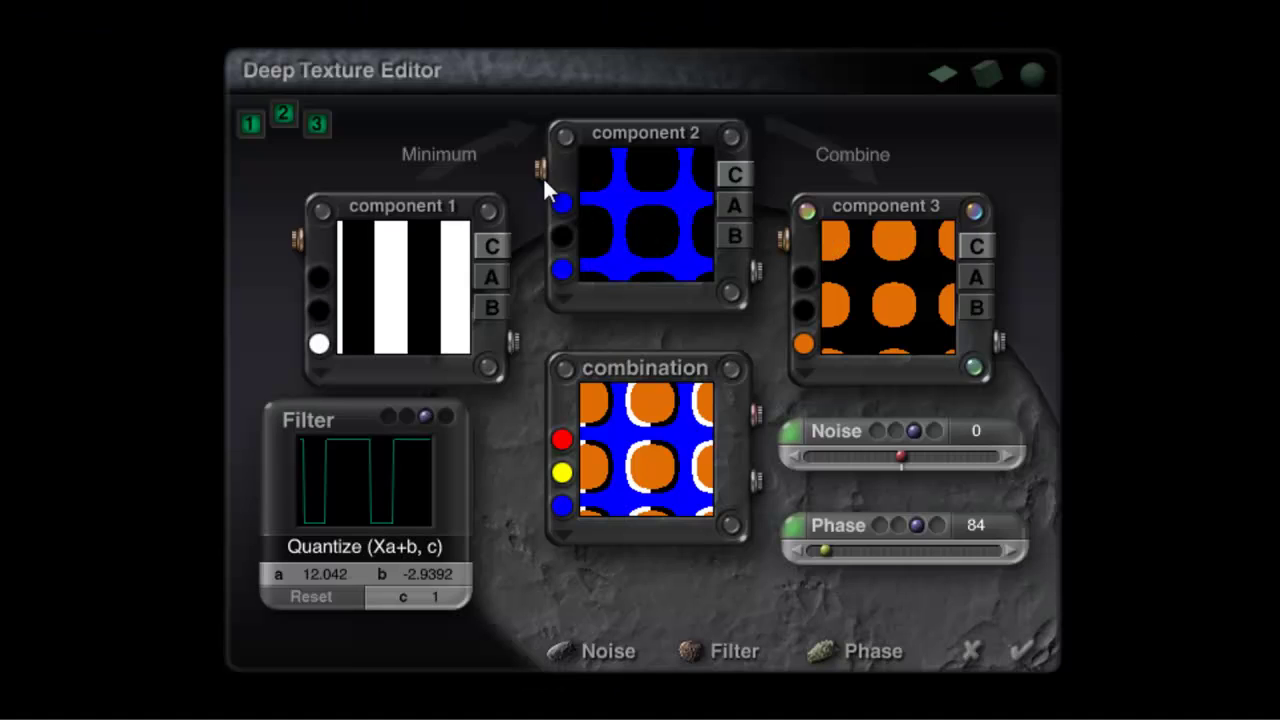
left_click(543, 178)
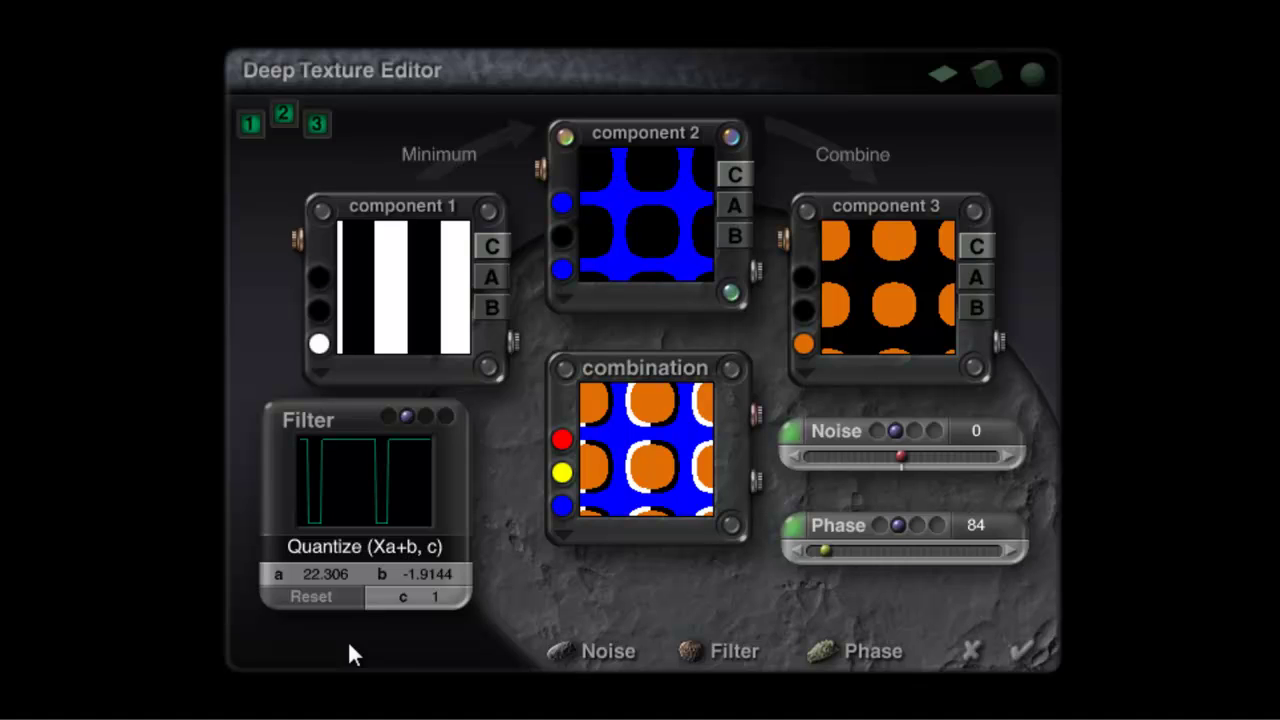
mouse_move(322, 574)
left_mouse_down()
mouse_move(333, 574)
mouse_move(320, 574)
left_mouse_up()
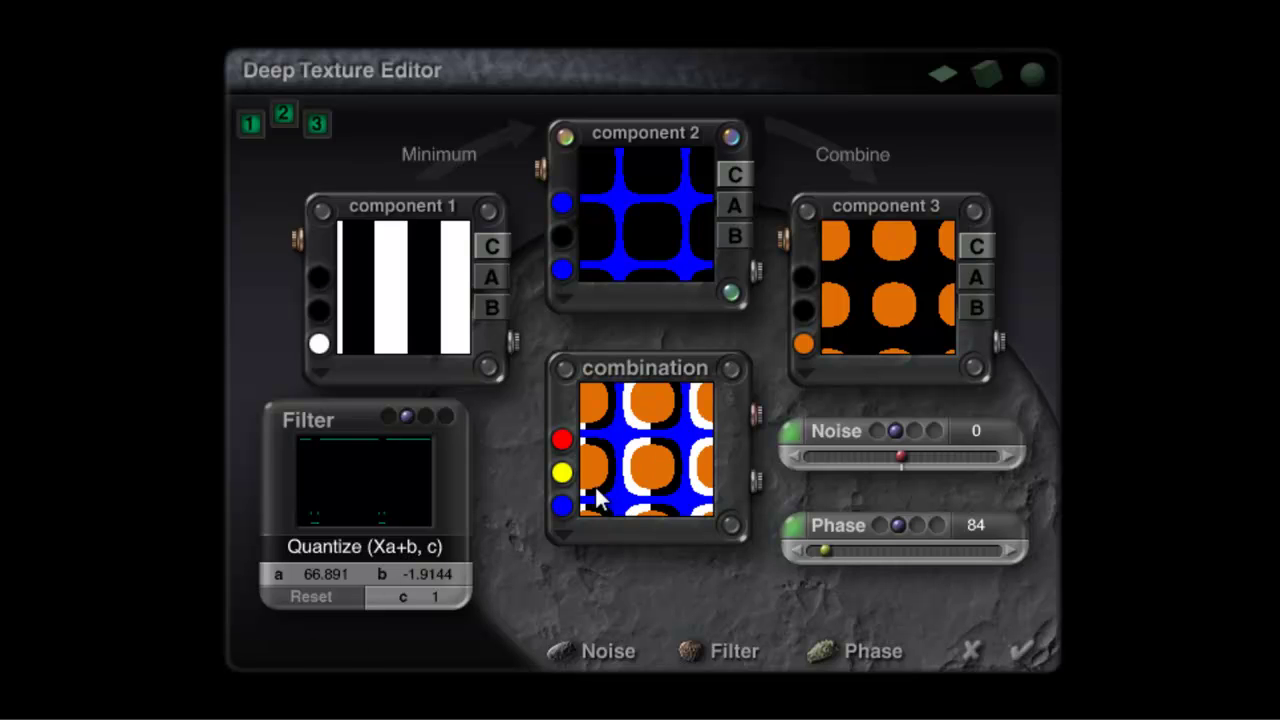
left_click(1020, 650)
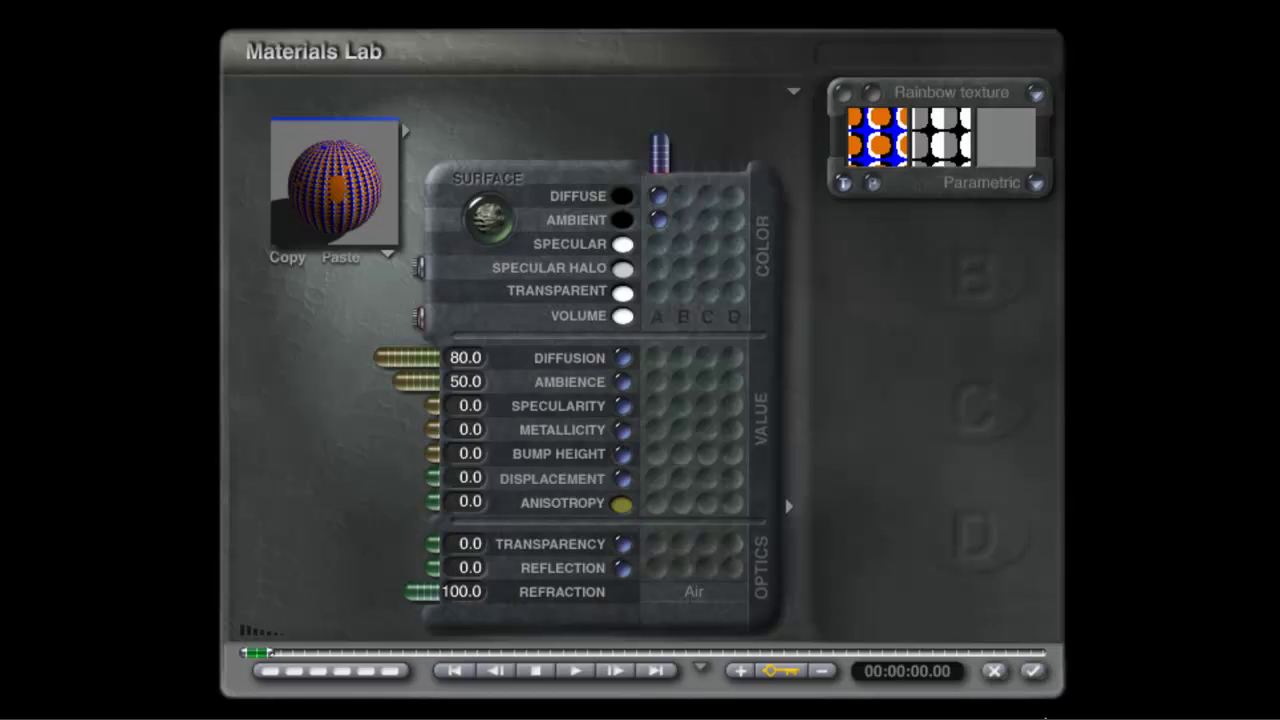
left_click(1033, 671)
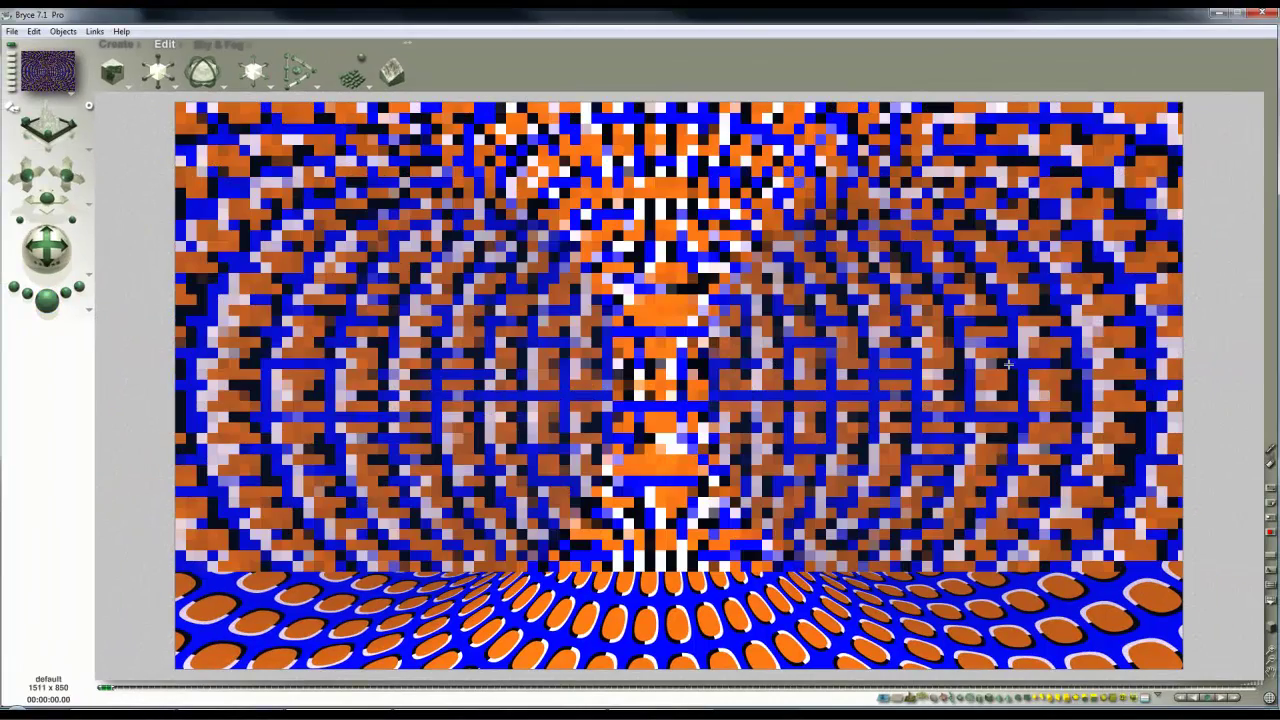
left_click_drag(1008, 364, 1061, 441)
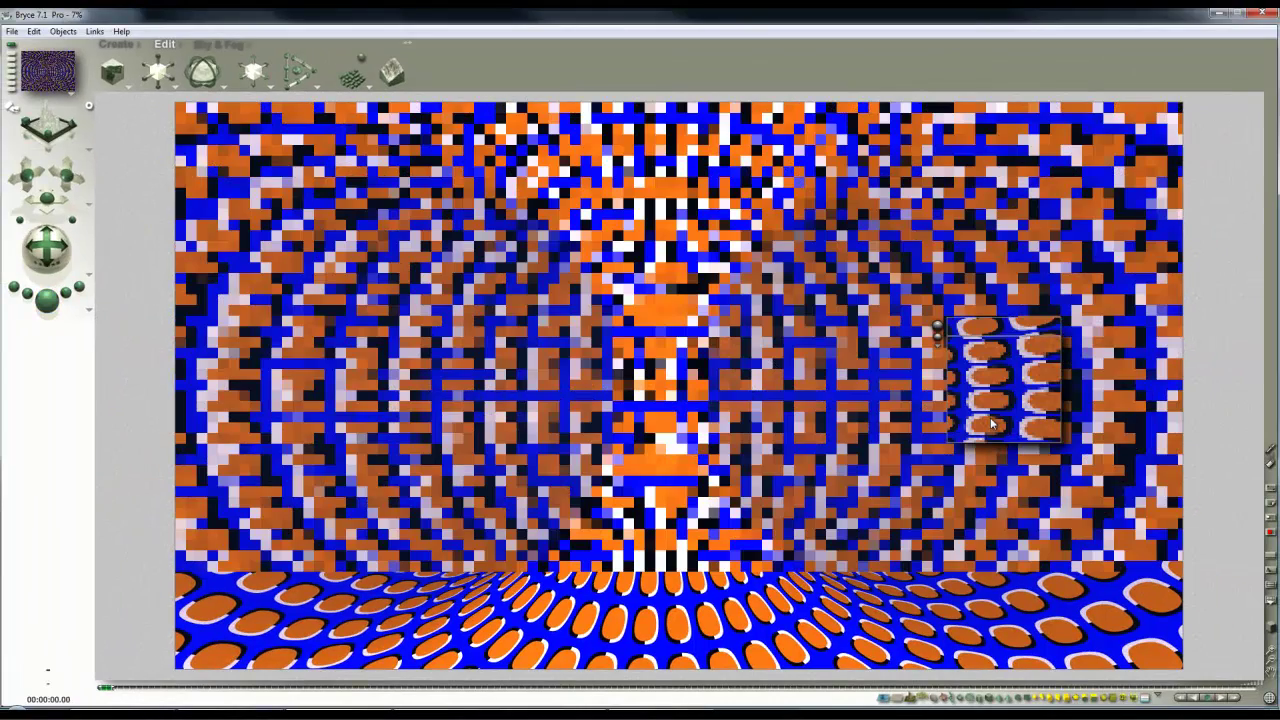
Set the render to 4 rays per pixel, accept the render options and render the camera view
left_click(88, 311)
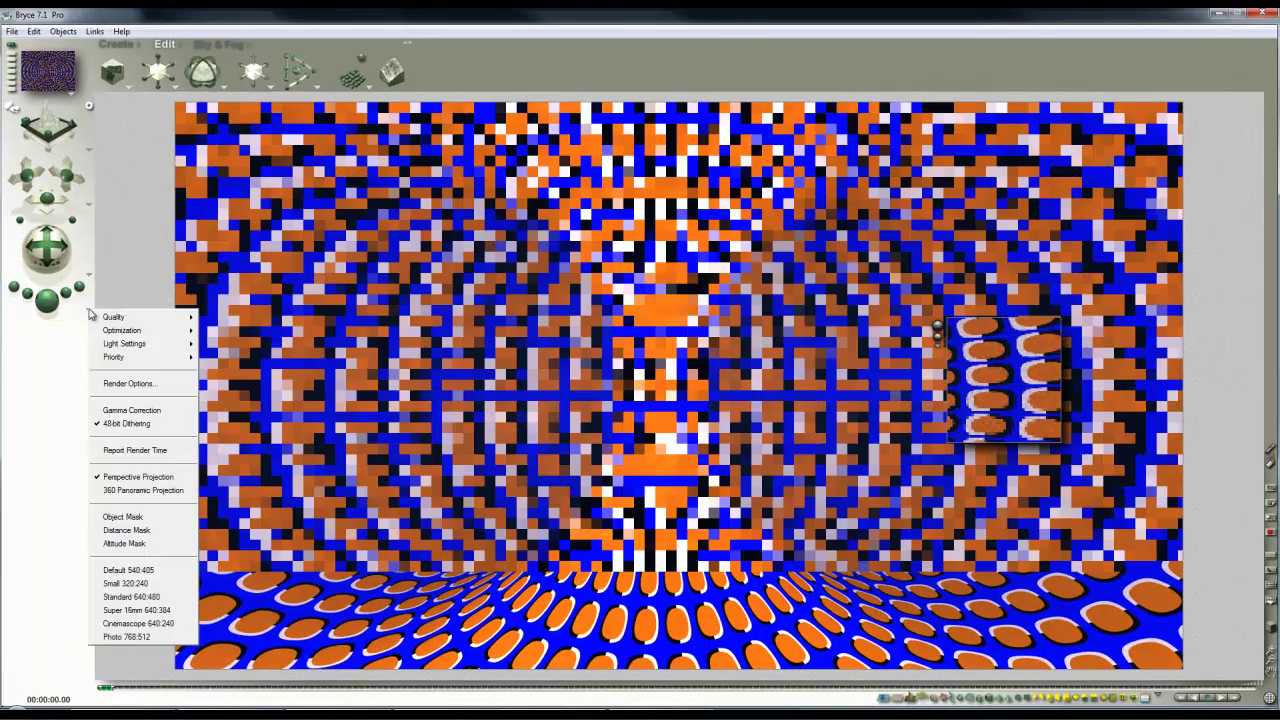
left_click(120, 391)
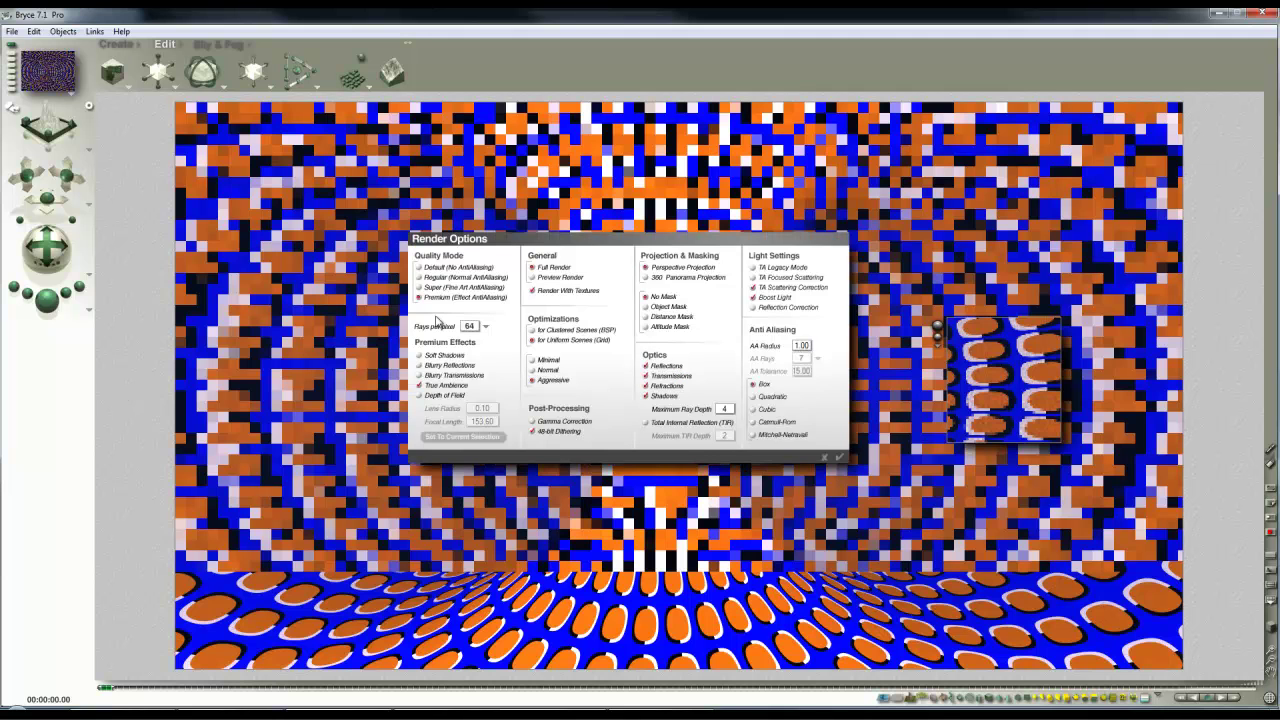
left_click(487, 328)
left_click(505, 338)
left_click(840, 457)
left_click(38, 306)
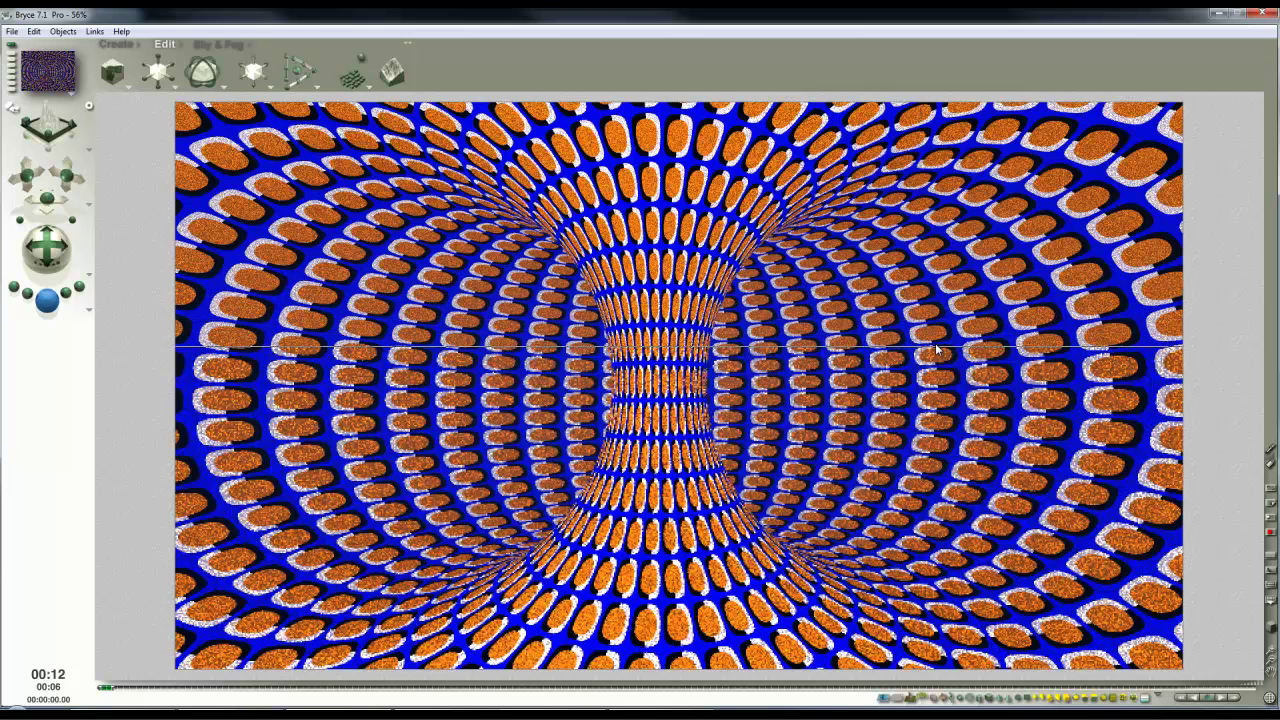
left_click(913, 360)
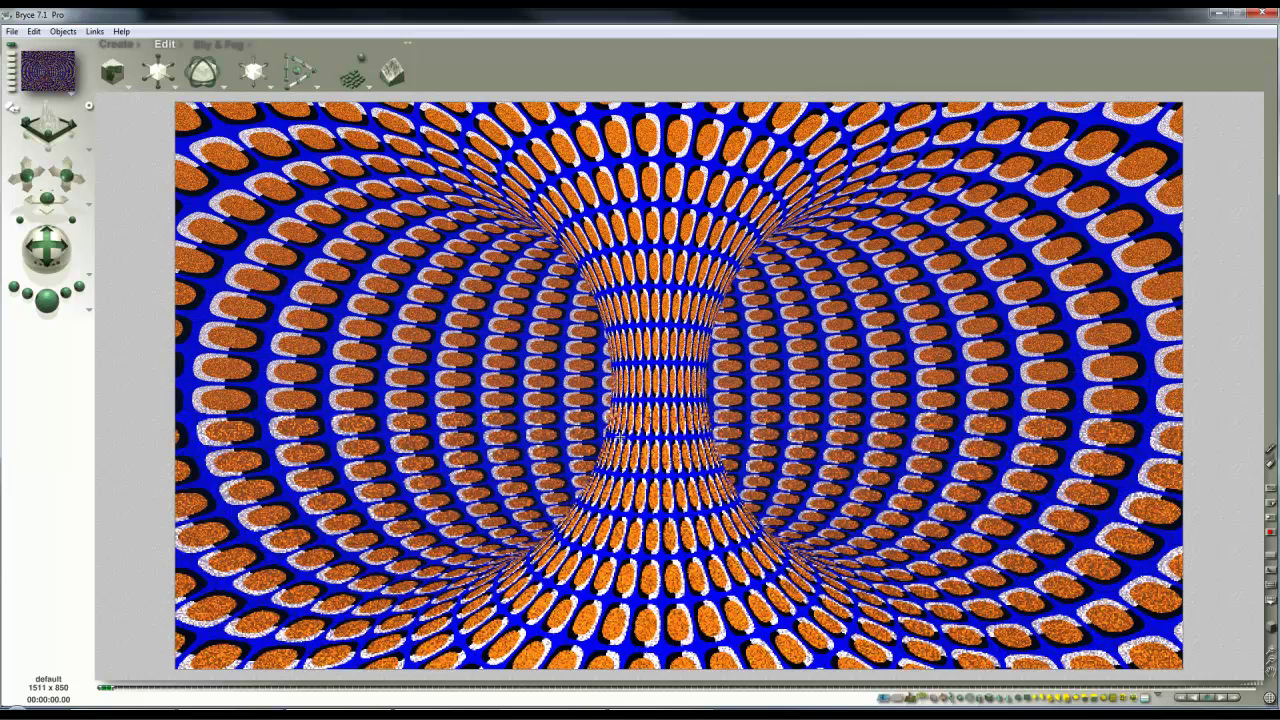
Set the torus material's ambience to 60 and open its diffusion value for editing
left_click(847, 437)
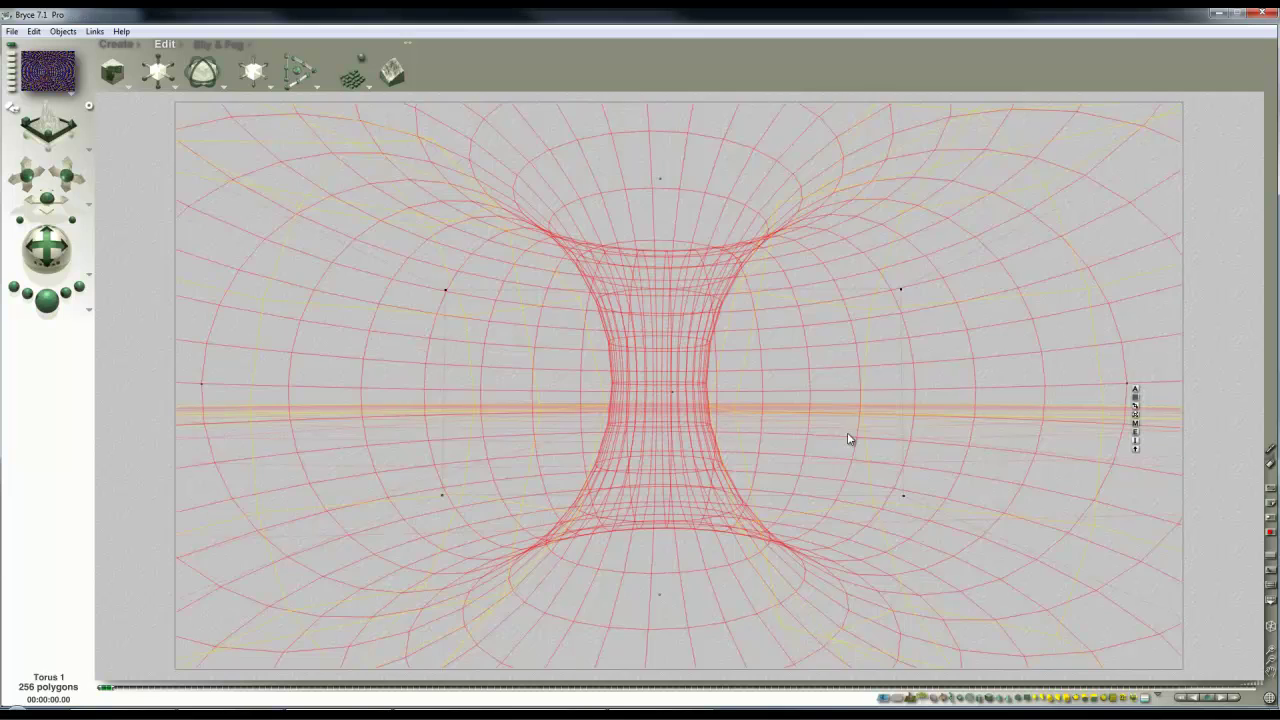
left_click(1136, 423)
left_click(446, 375)
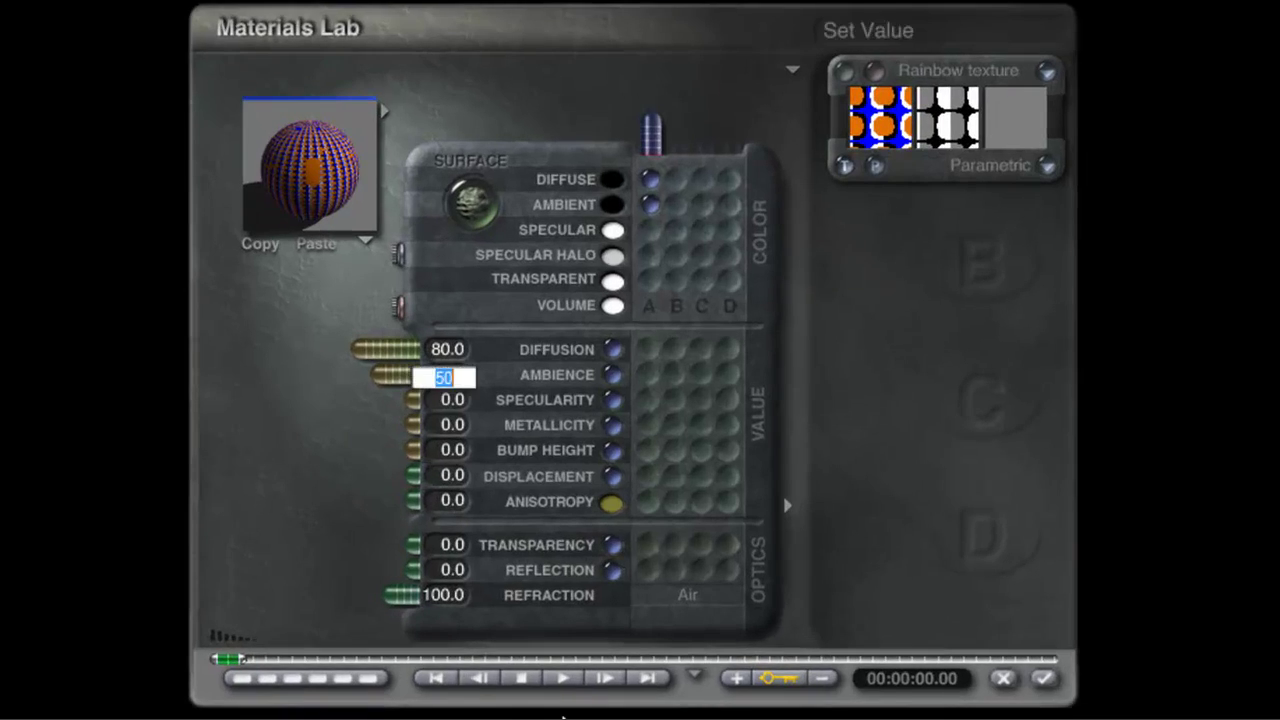
type("60")
key("Return")
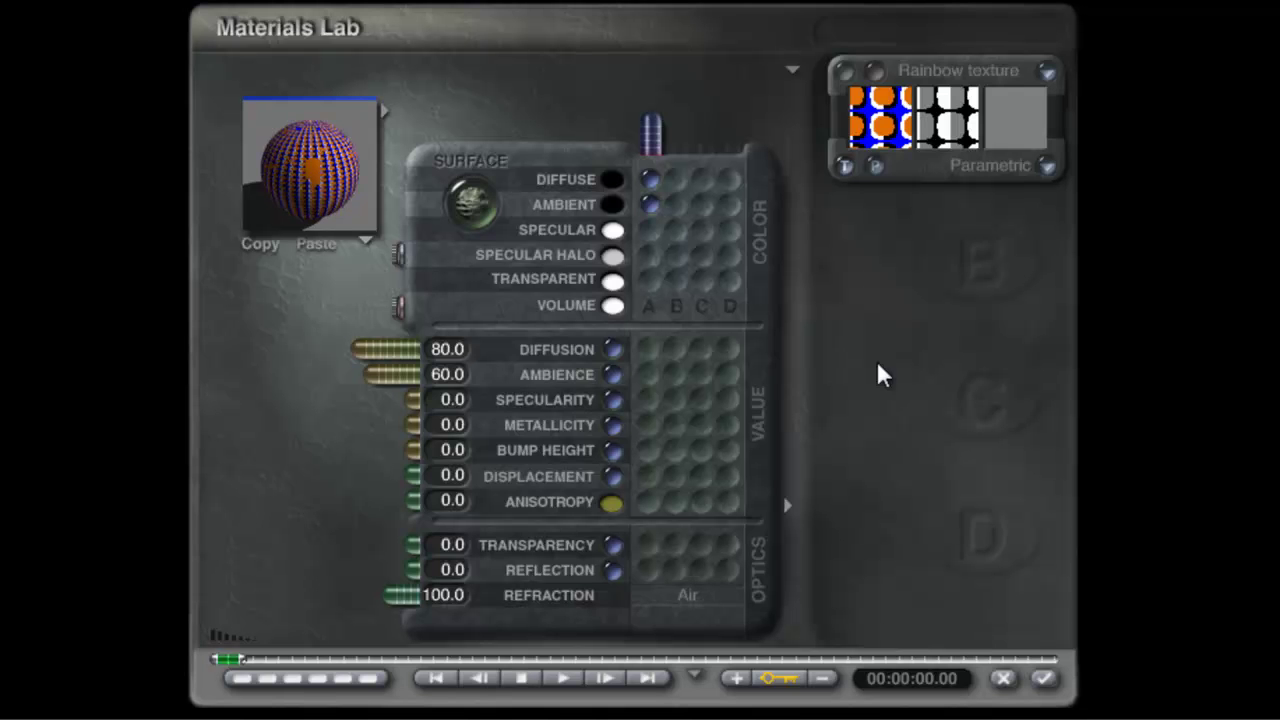
left_click(443, 346)
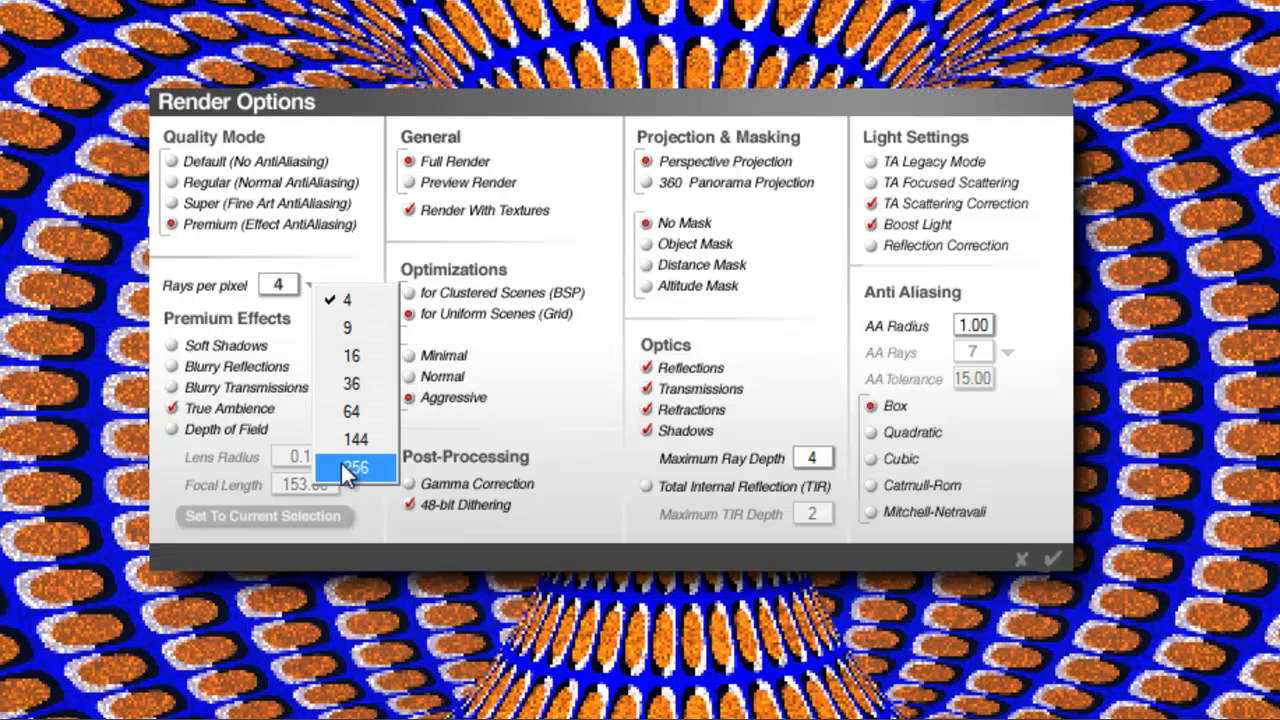
Turn on Depth of Field with 4 rays per pixel and accept the render options
left_click(350, 467)
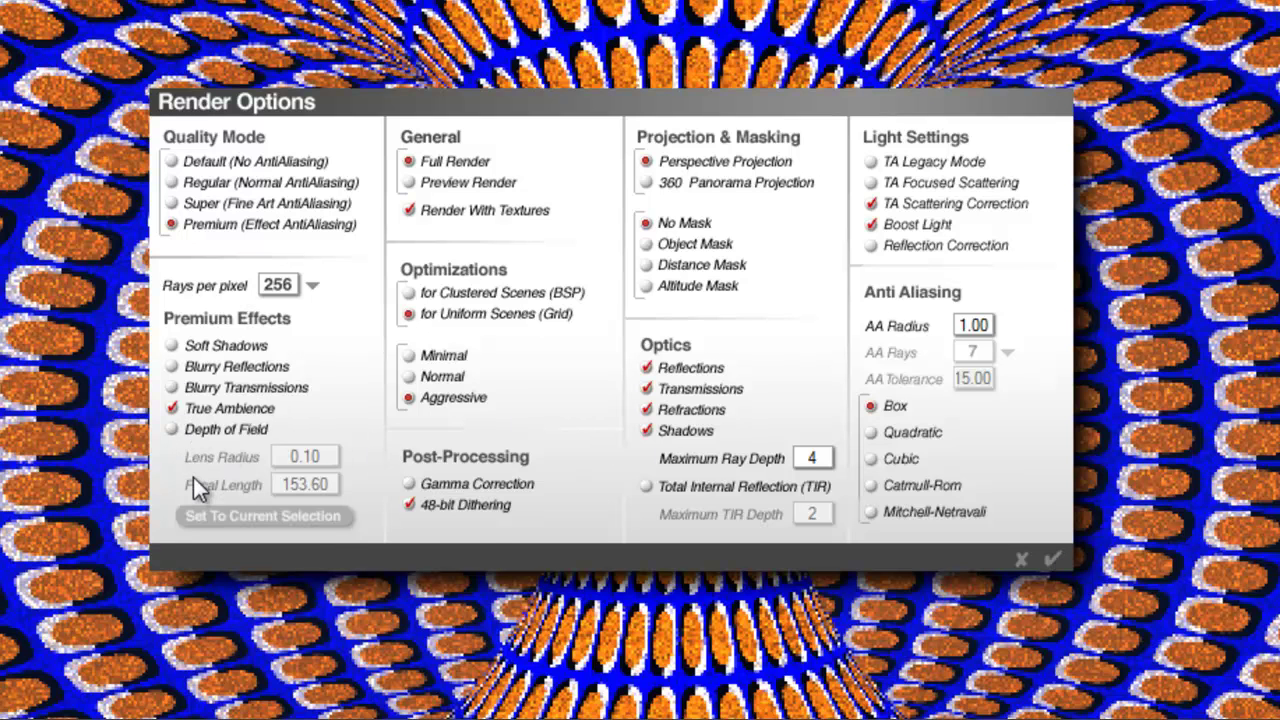
left_click(174, 429)
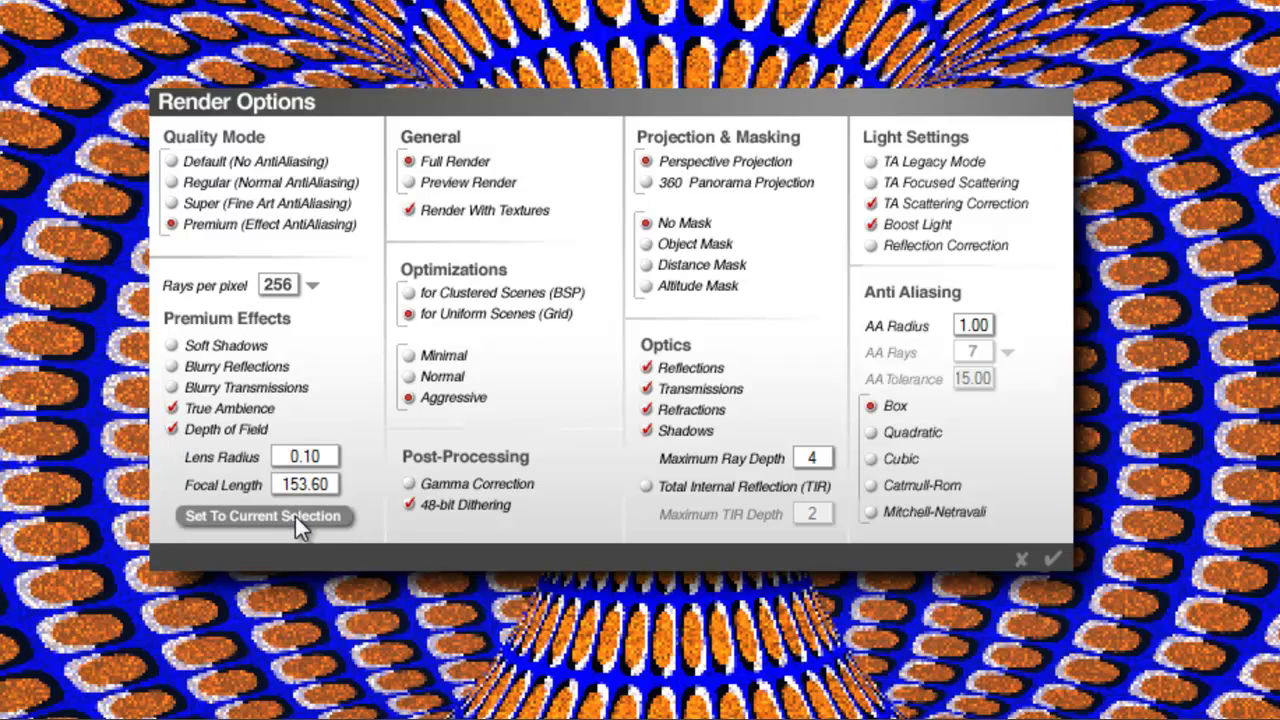
left_click(312, 285)
left_click(340, 304)
left_click(1055, 558)
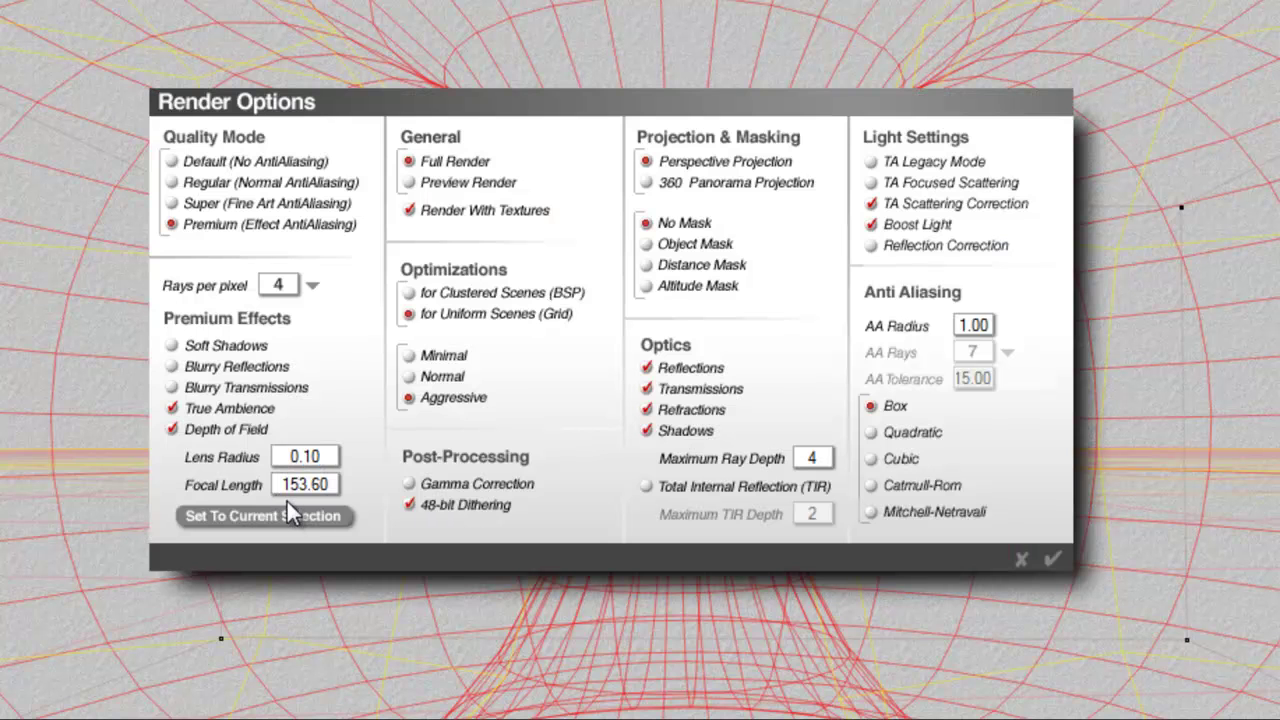
Set the depth-of-field lens radius to 0.02
key("BackSpace")
key("BackSpace")
key("BackSpace")
type(".02")
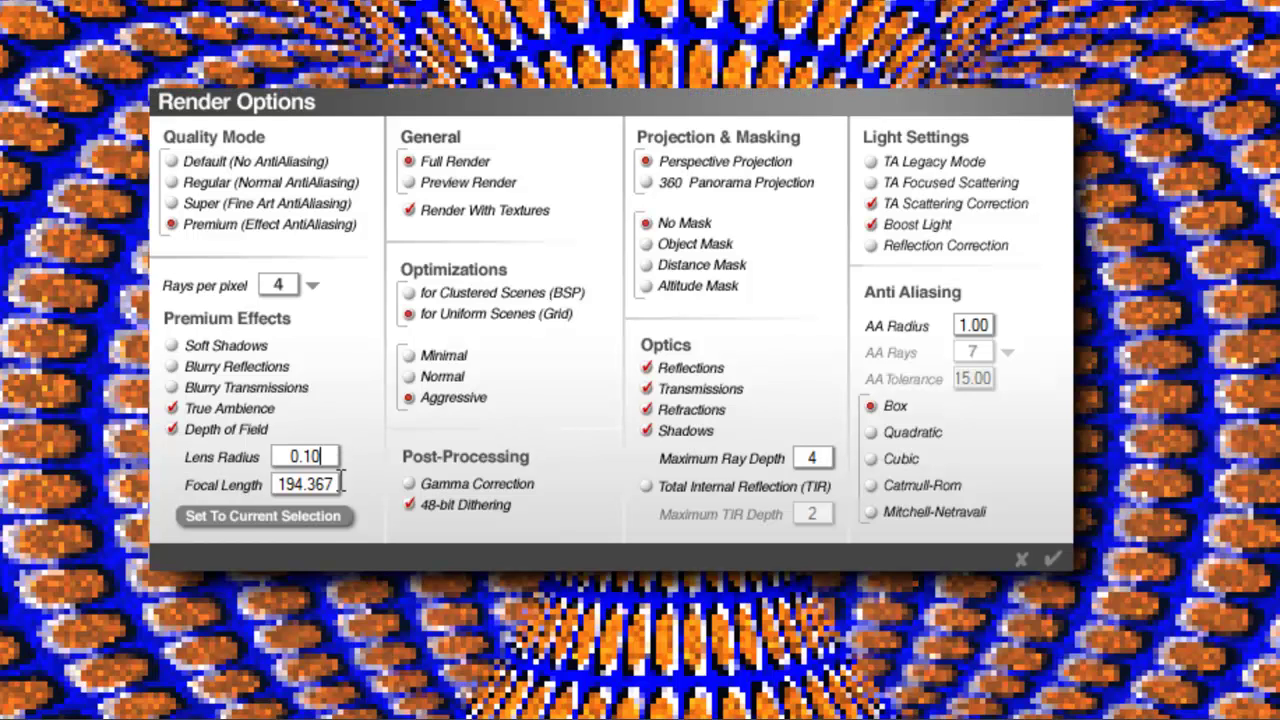
Set the depth-of-field lens radius to 0.07 with 256 rays per pixel and accept the render options
key("BackSpace")
key("BackSpace")
key("BackSpace")
type(".07")
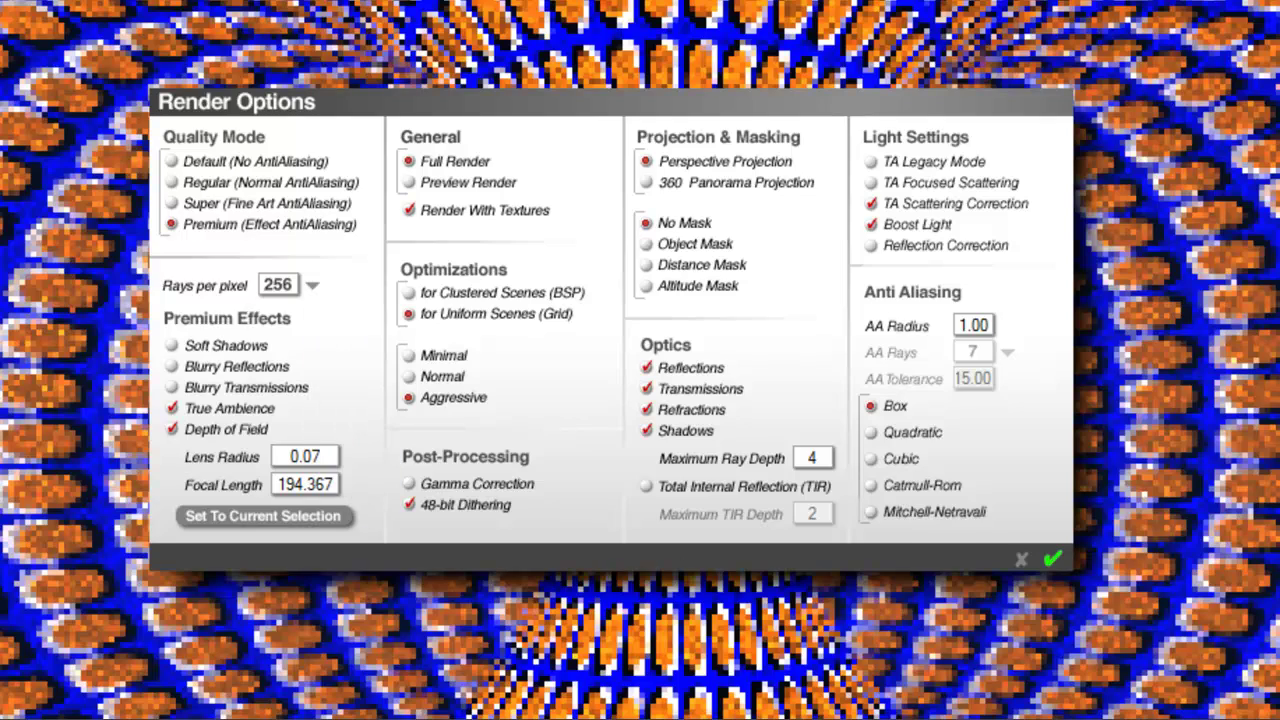
left_click(1052, 558)
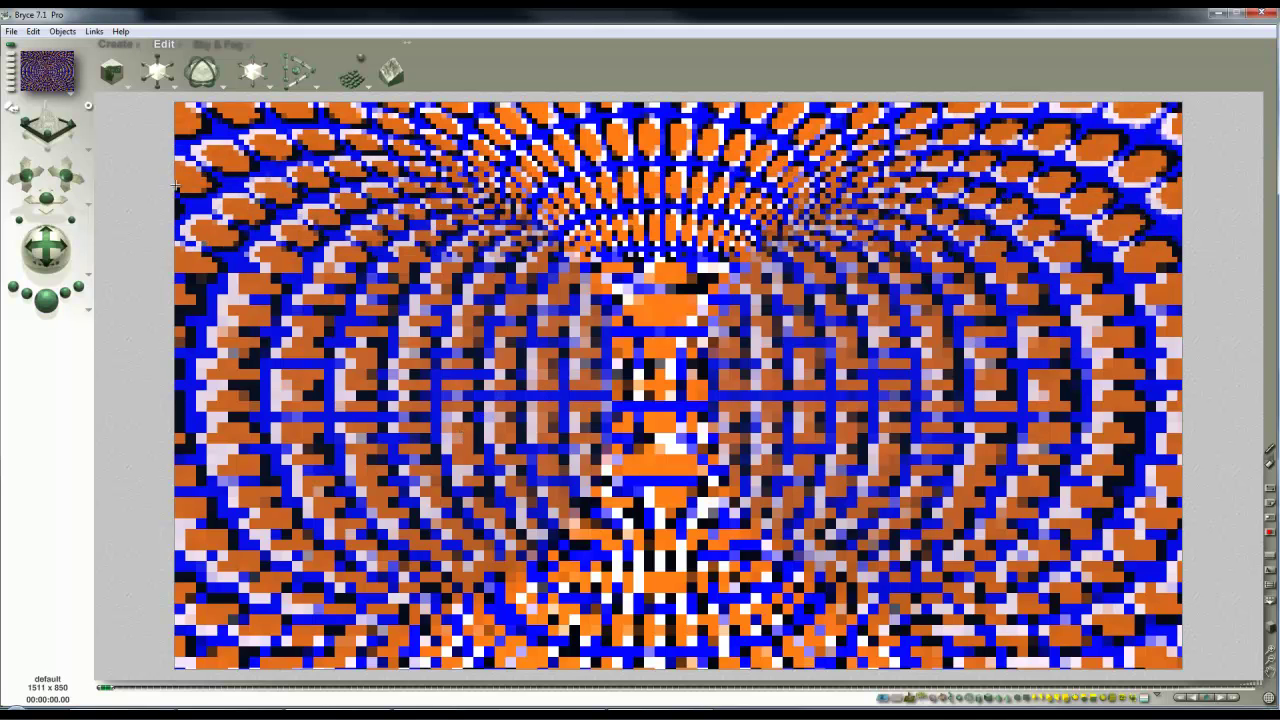
Set the document aspect ratio to 1:1 and run a partial test render of the square view
left_click(89, 313)
left_click(129, 386)
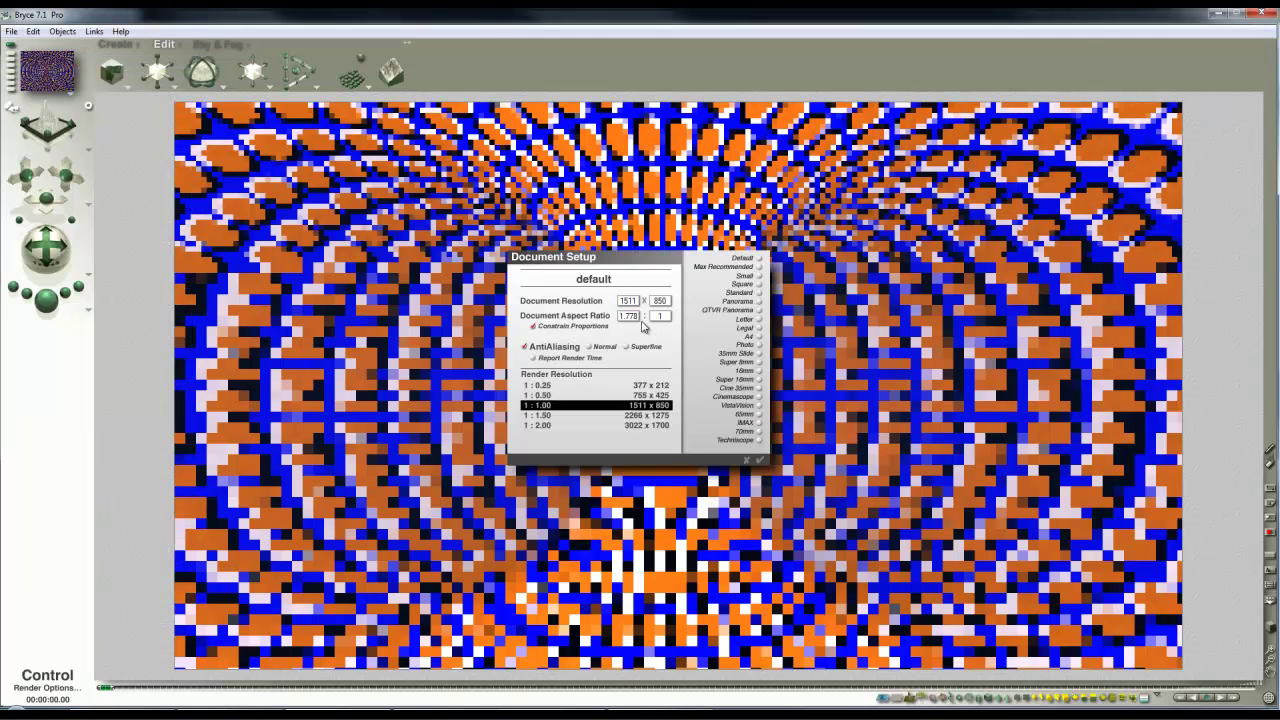
double_click(630, 316)
type("1")
left_click(760, 459)
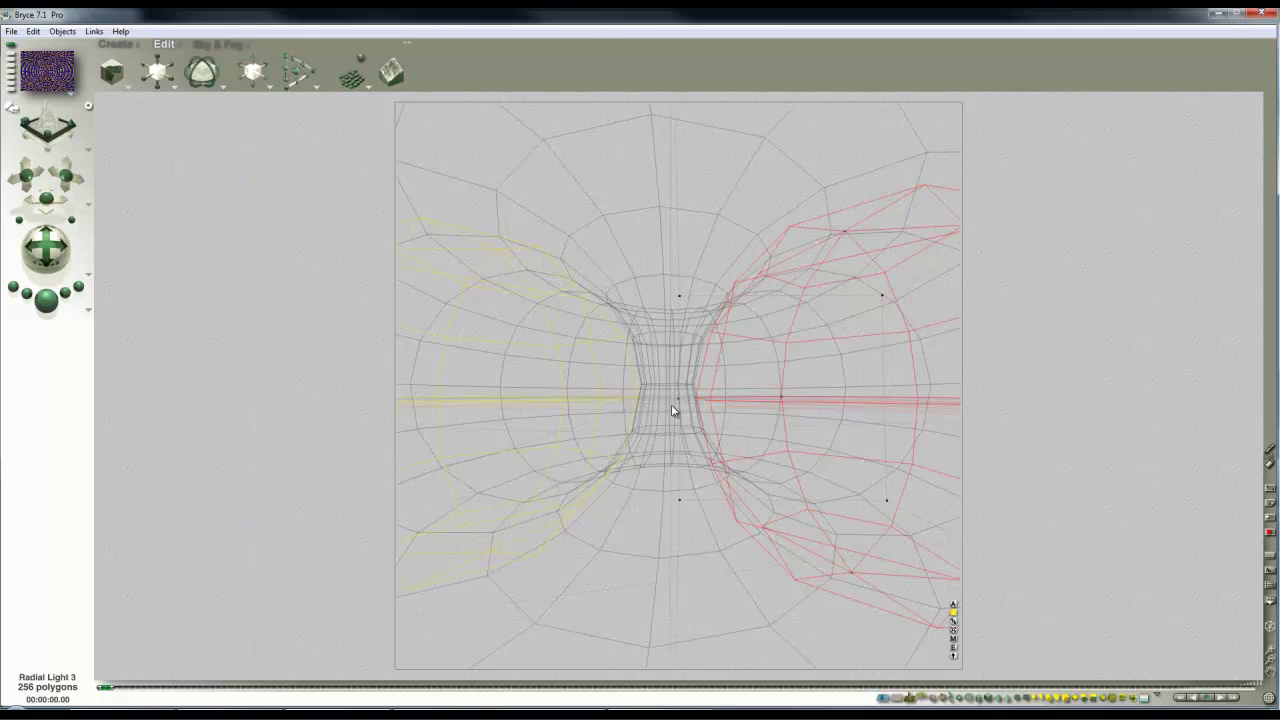
key("ctrl+r")
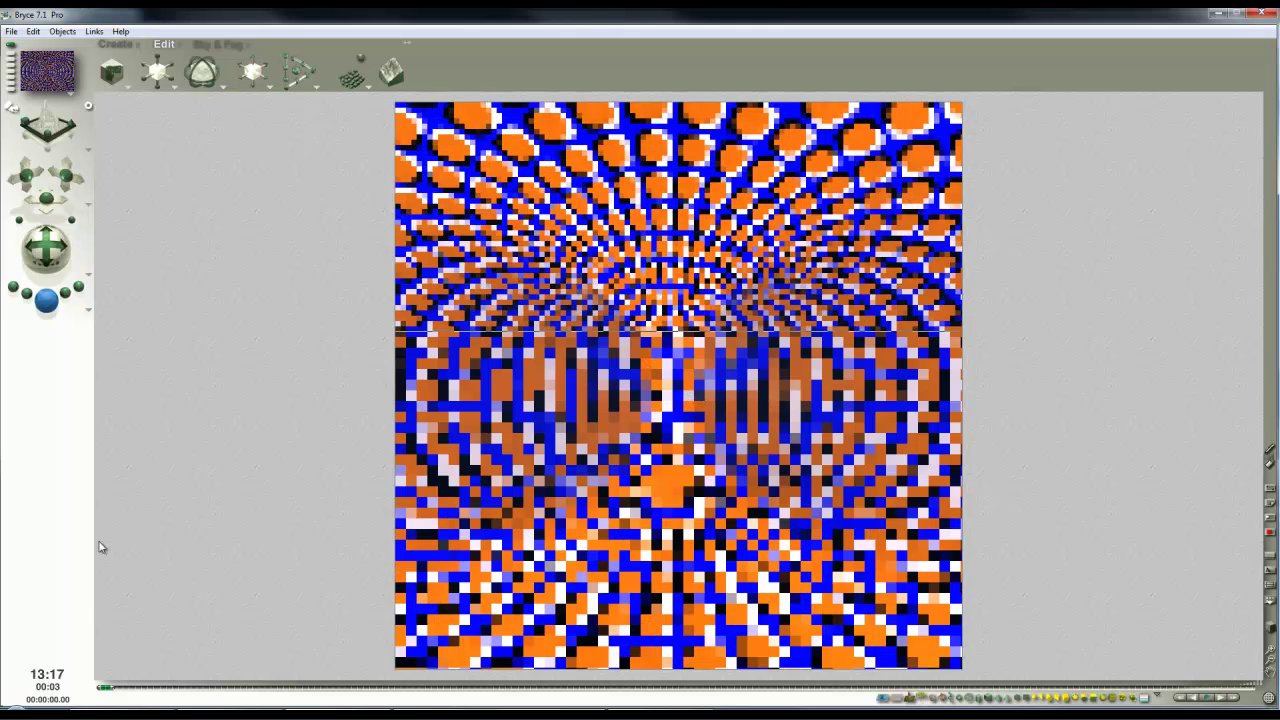
key("Escape")
key("Escape")
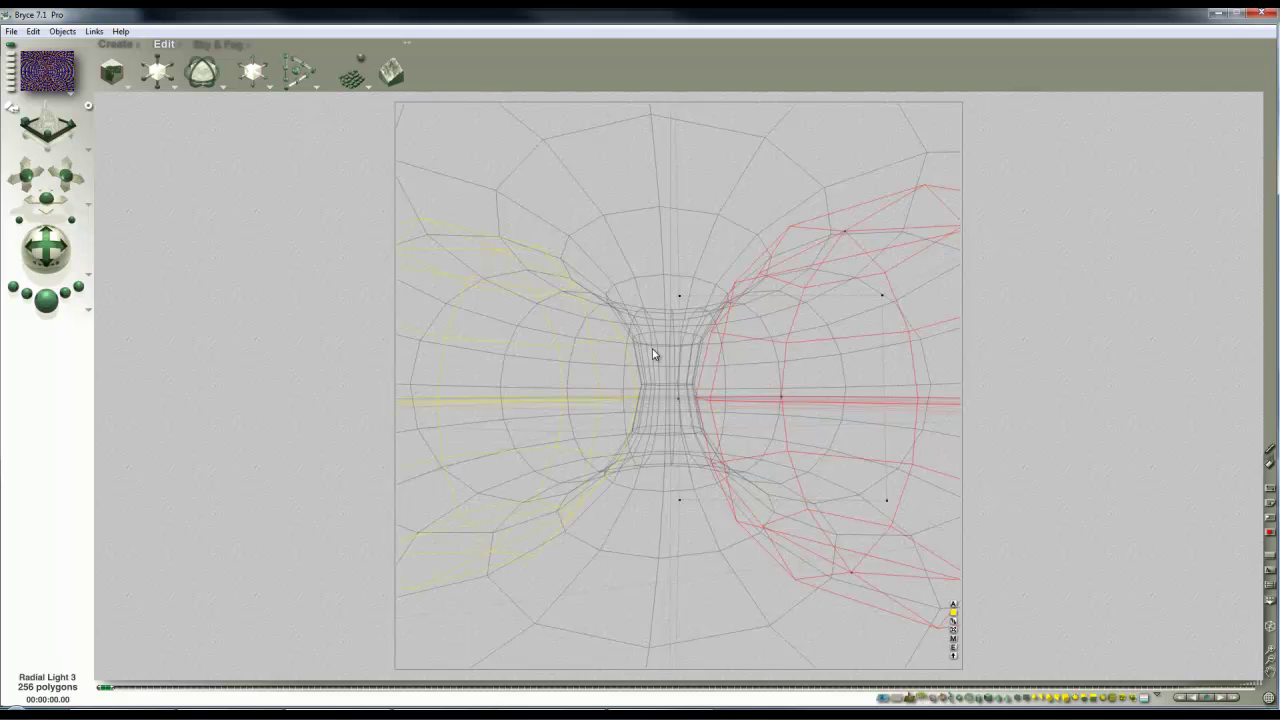
Select the torus, stretch it slightly along its vertical axis and render the scene
left_click(669, 321, "ctrl")
left_click(692, 329)
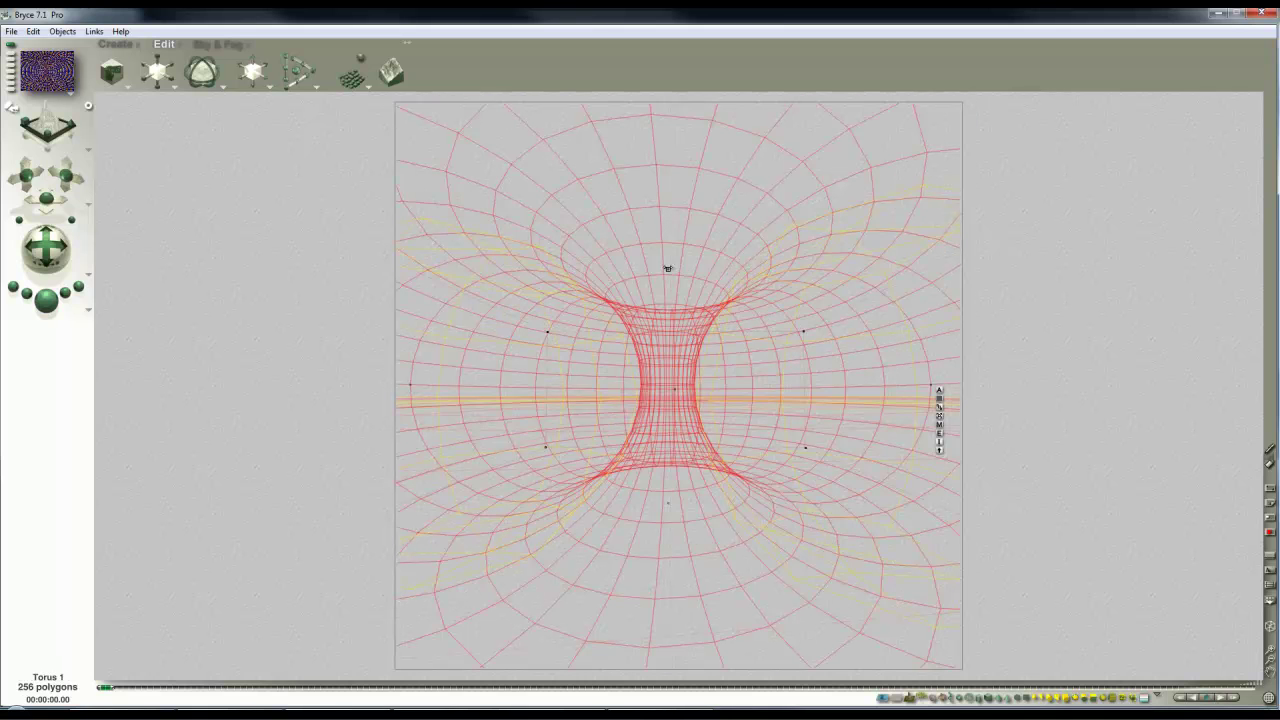
left_click_drag(668, 268, 677, 266)
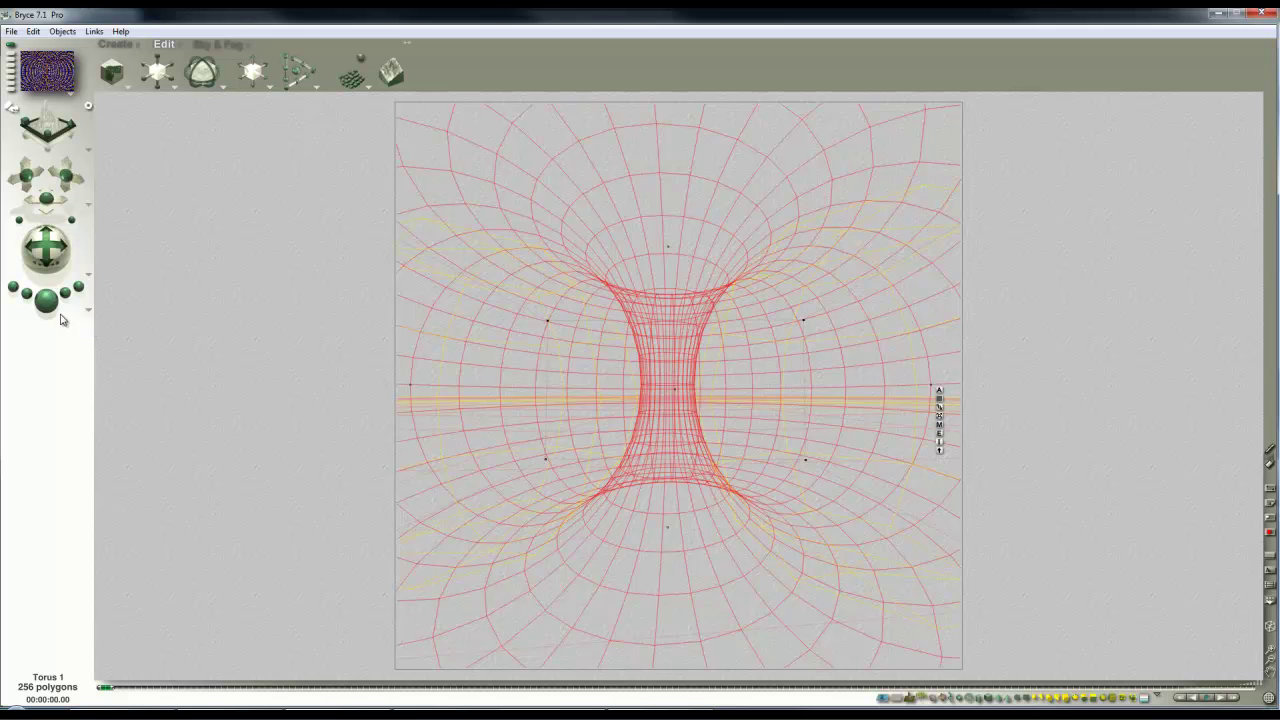
key("ctrl+r")
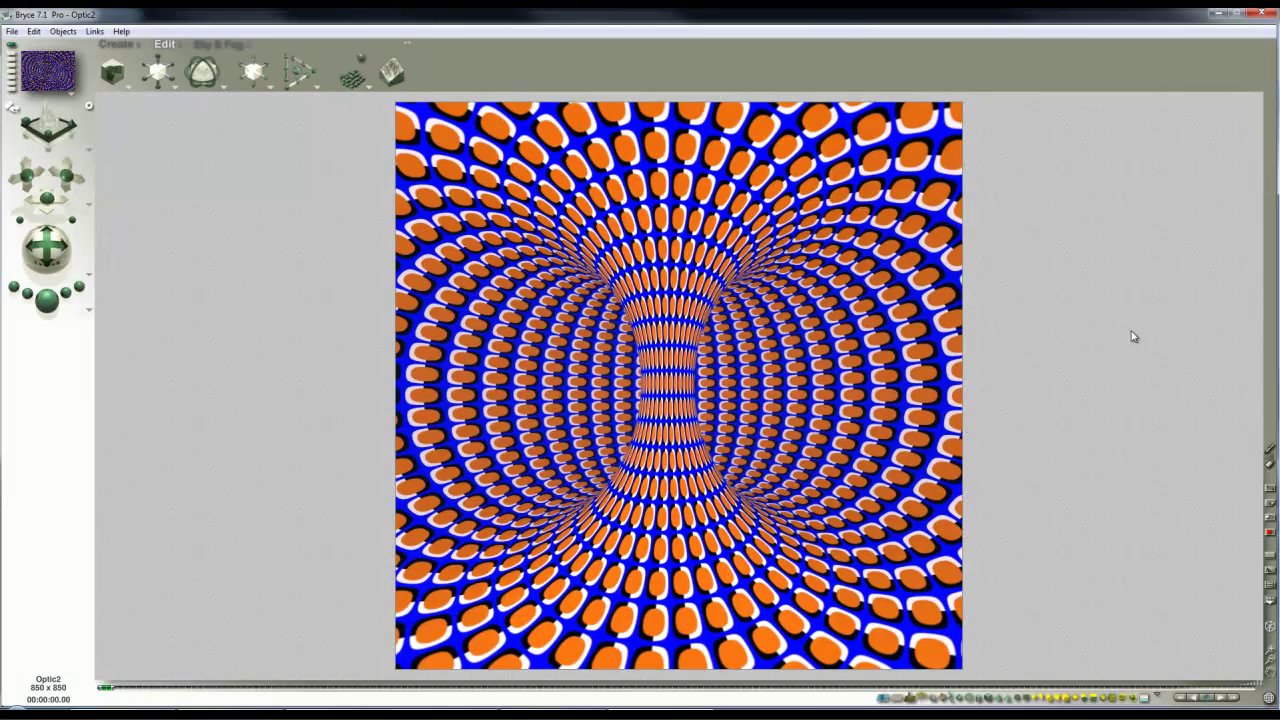
Try to change the depth-of-field lens radius in the render options
left_click(809, 414)
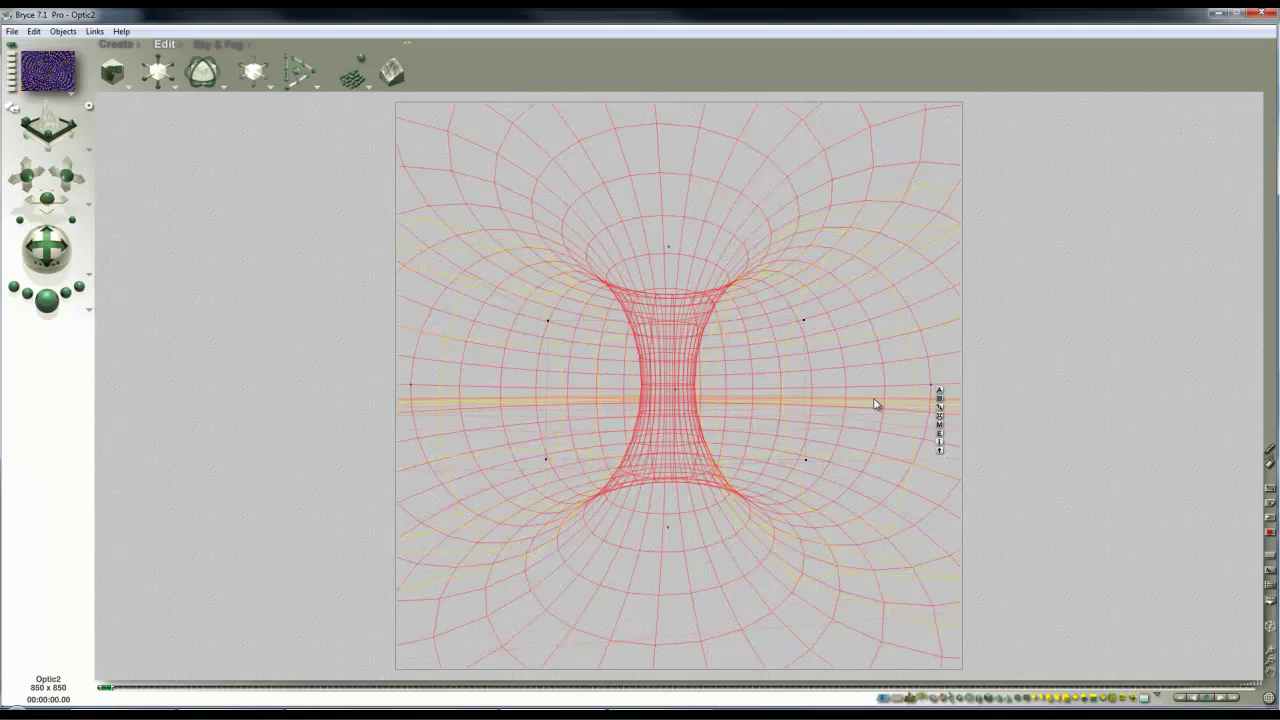
left_click(90, 314)
left_click(137, 386)
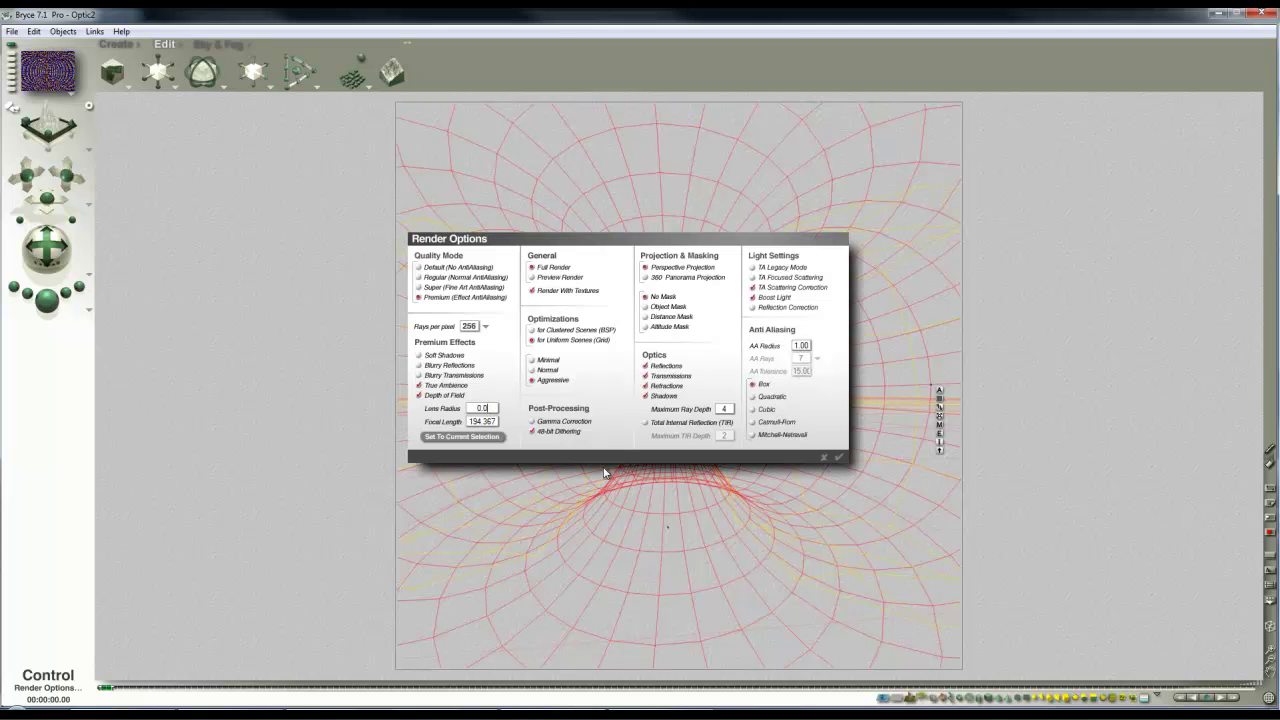
key("Return")
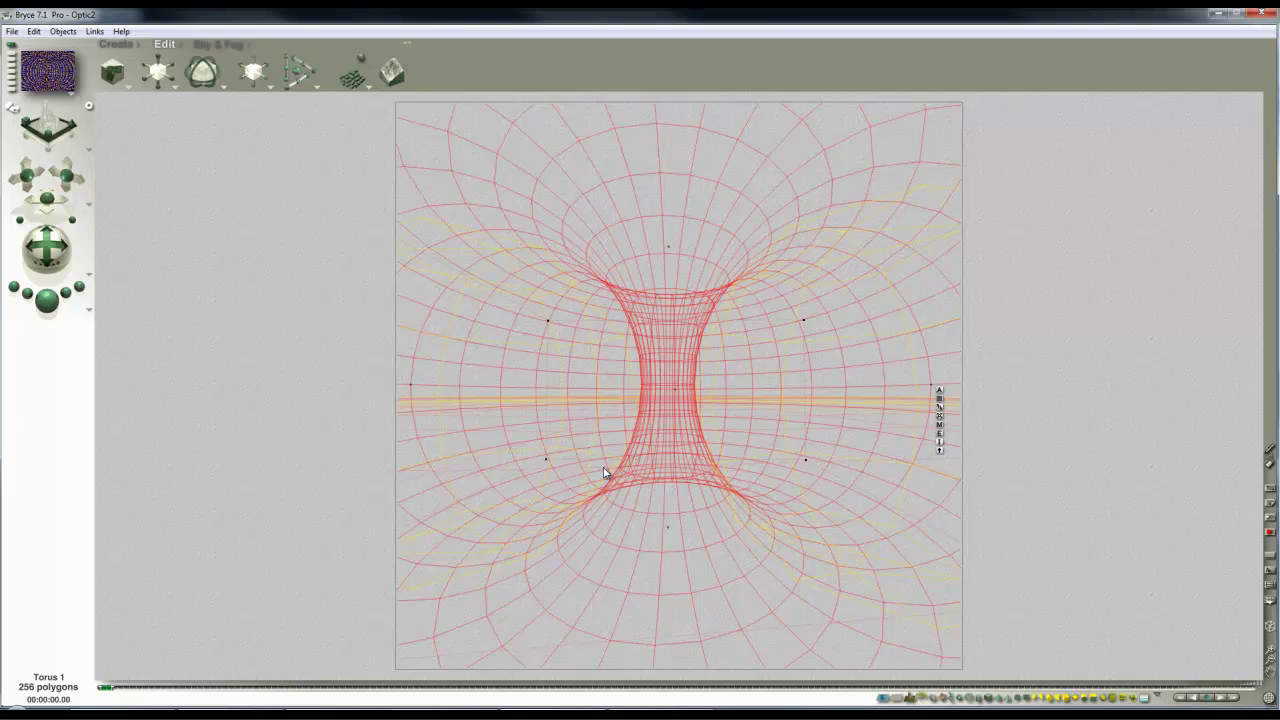
Reduce the render quality to 4 rays per pixel and accept the render options
left_click(88, 313)
left_click(137, 386)
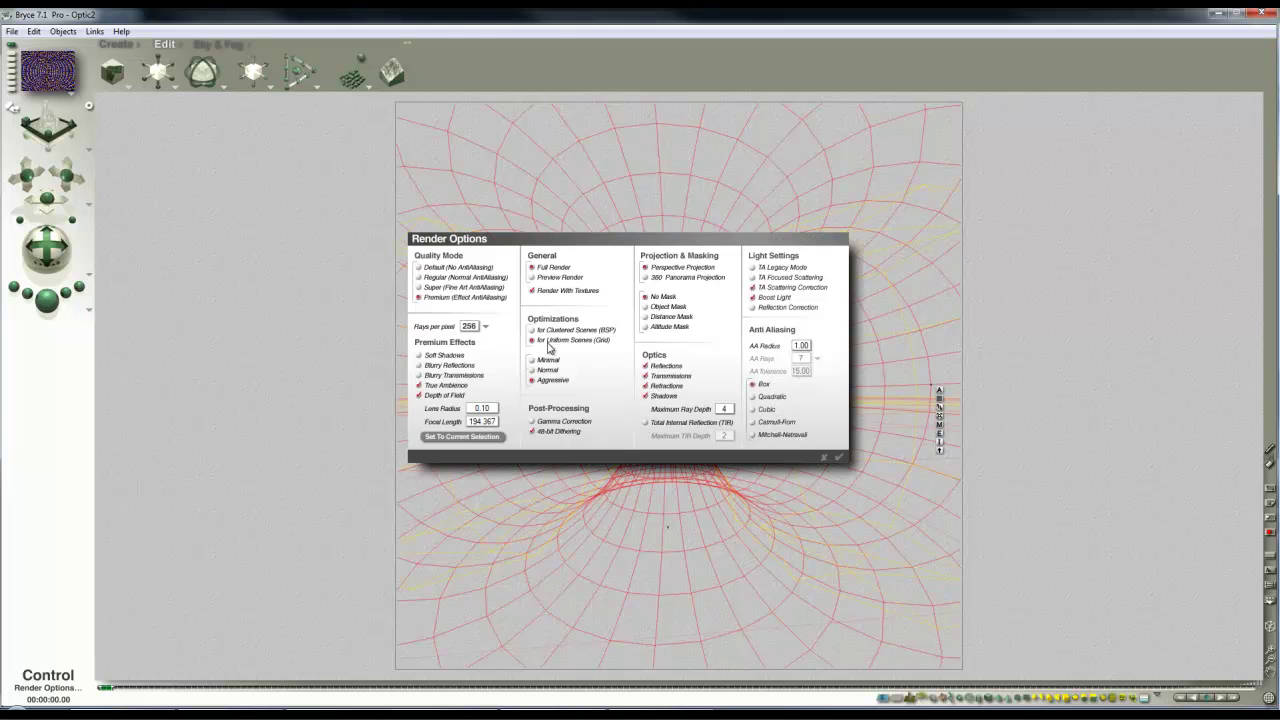
left_click(486, 327)
left_click(508, 336)
left_click(839, 458)
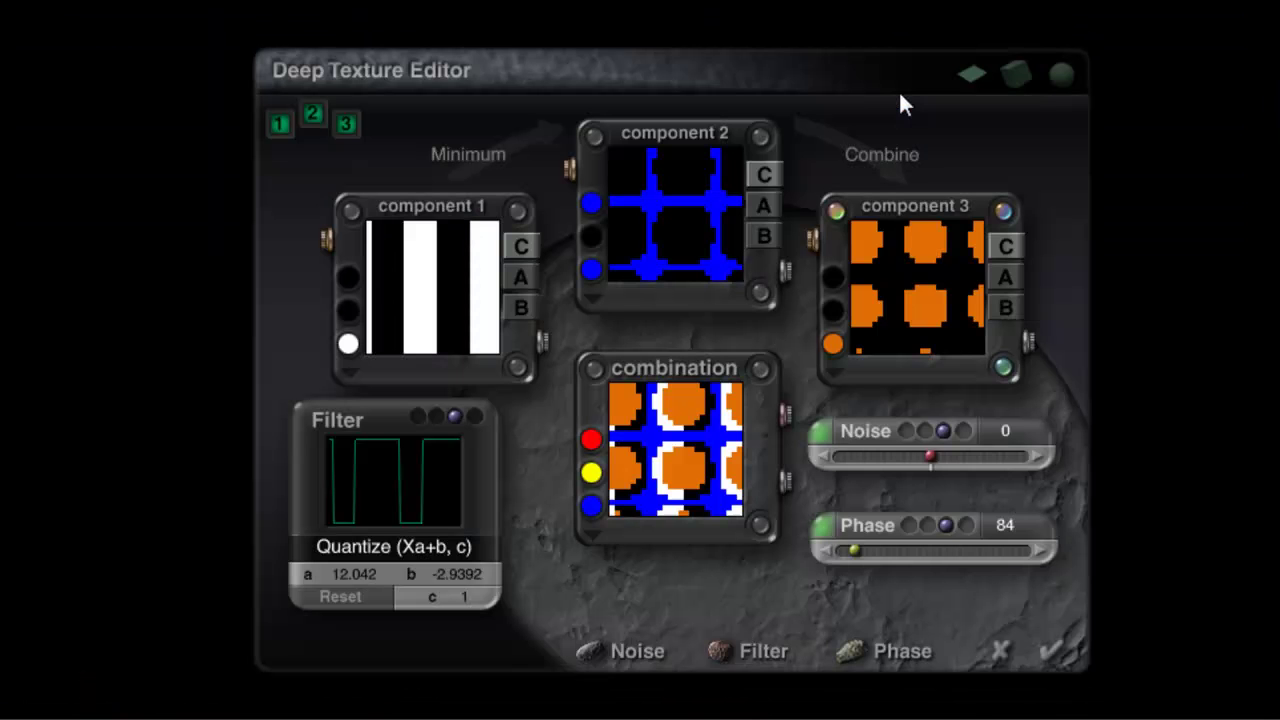
Change the noise type of the blue texture component 2 to Linear Sine
left_click(770, 135)
left_click(824, 436)
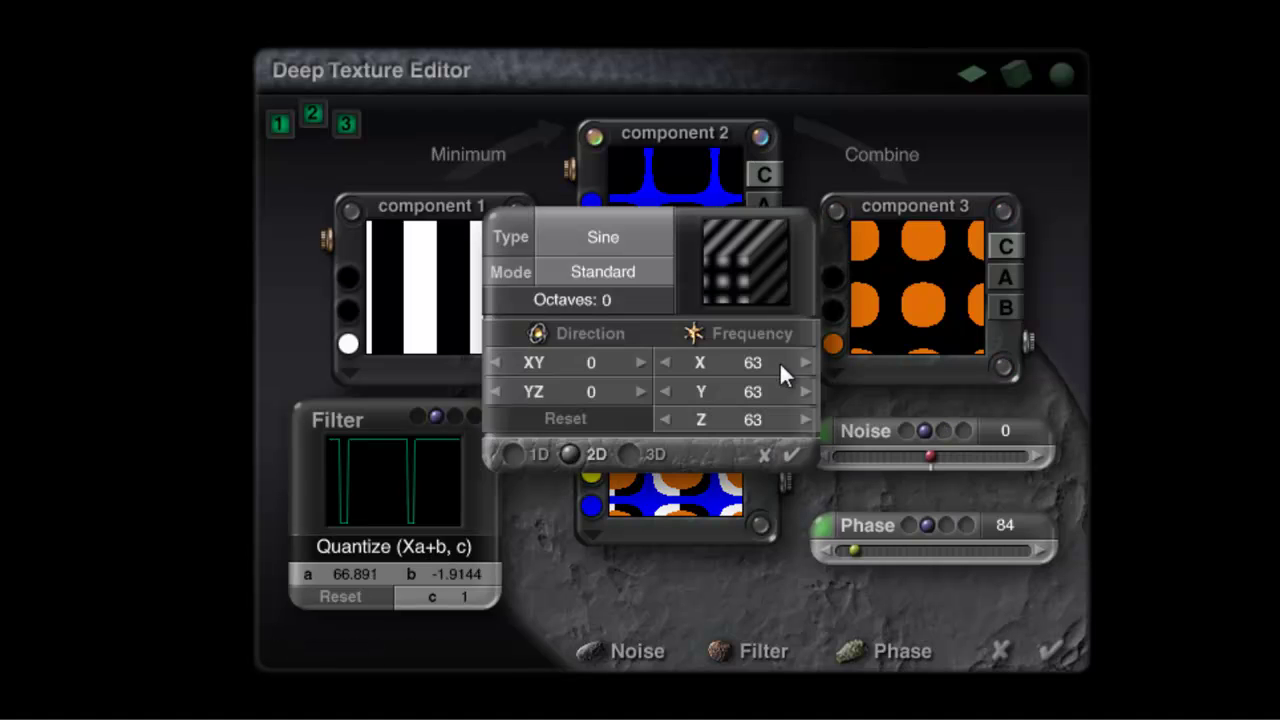
left_click(604, 237)
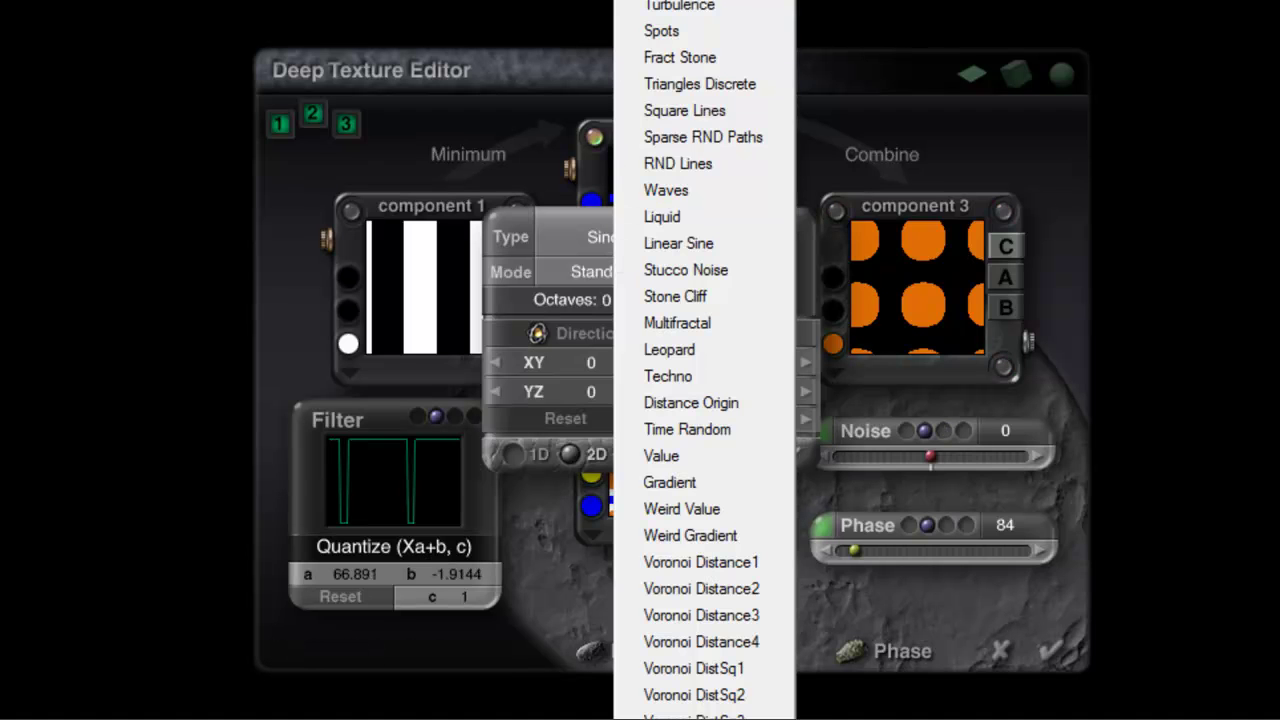
left_click(698, 240)
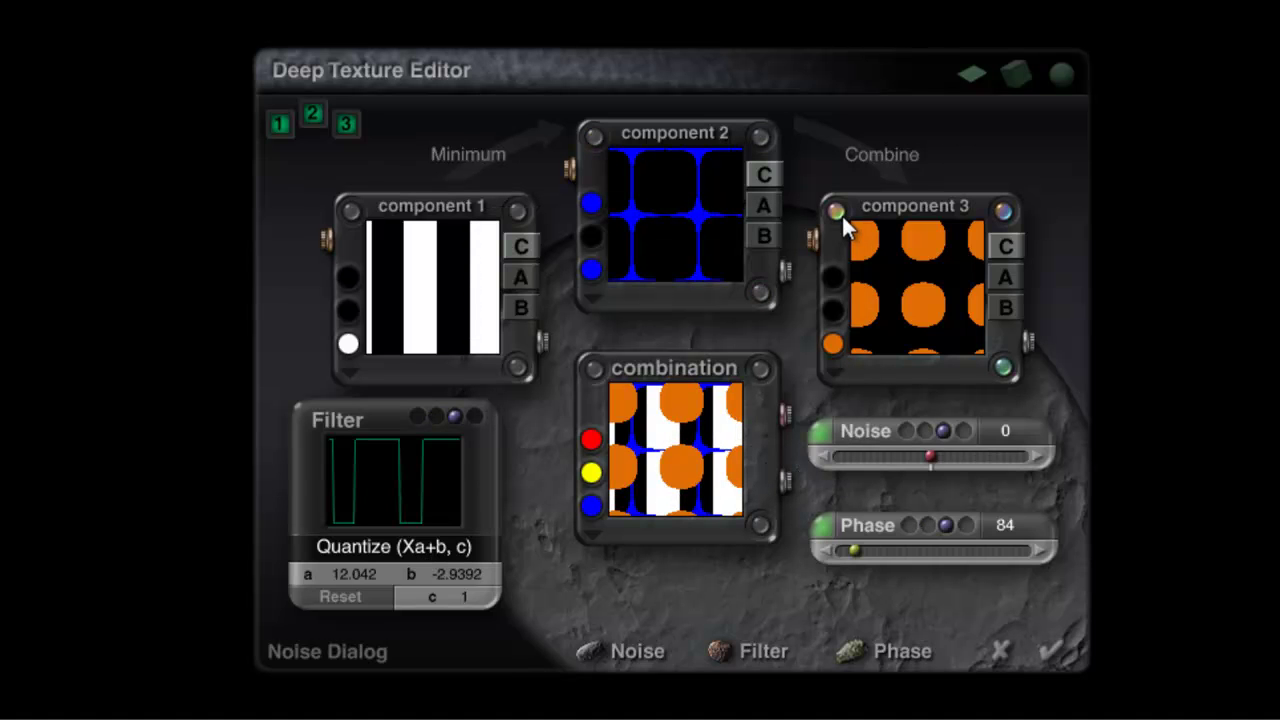
Change the noise type of the orange texture component 3 to Linear Sine
left_click(824, 429)
left_click(590, 240)
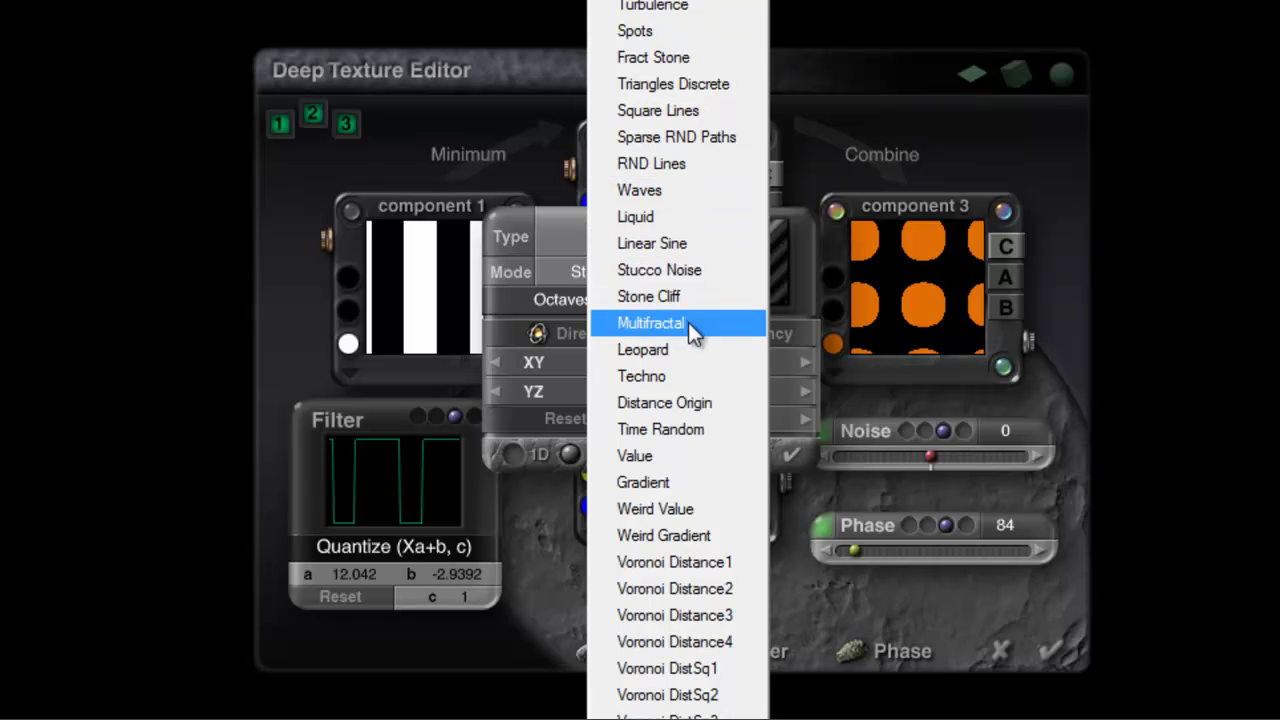
left_click(687, 245)
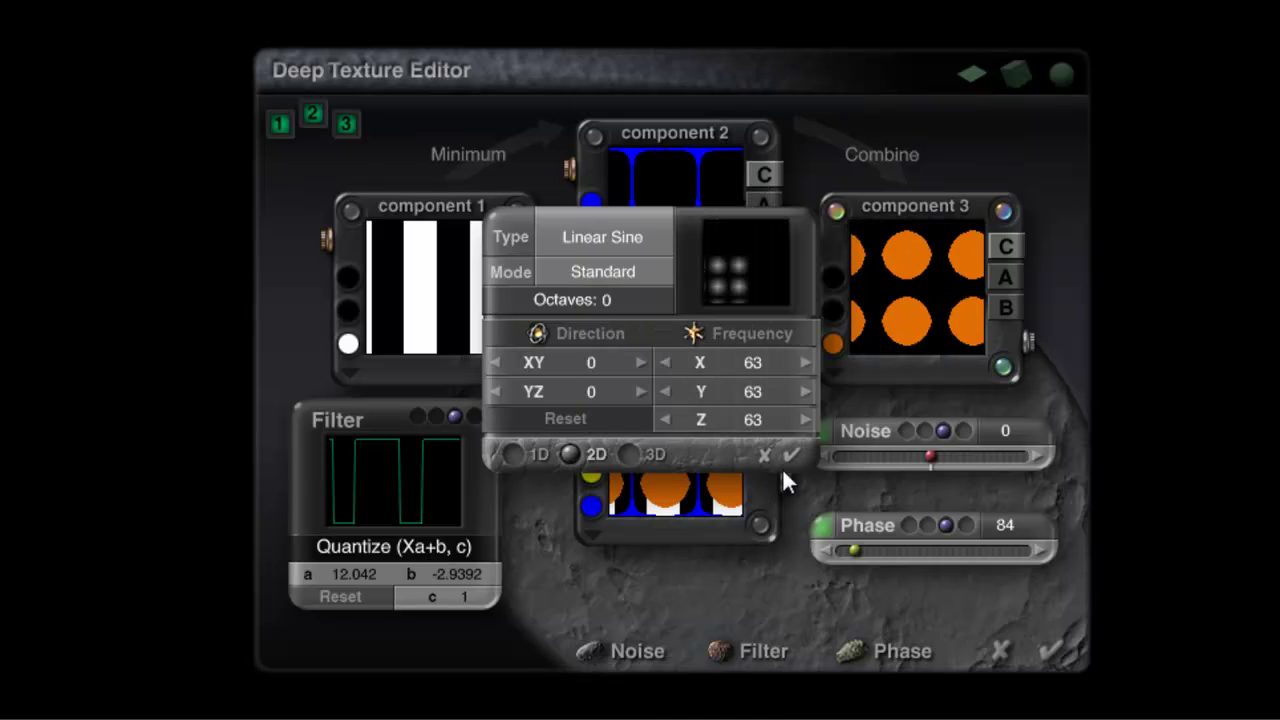
left_click(789, 456)
Change the noise type of the black-and-white texture component 1 to Linear Sine
left_click(518, 213)
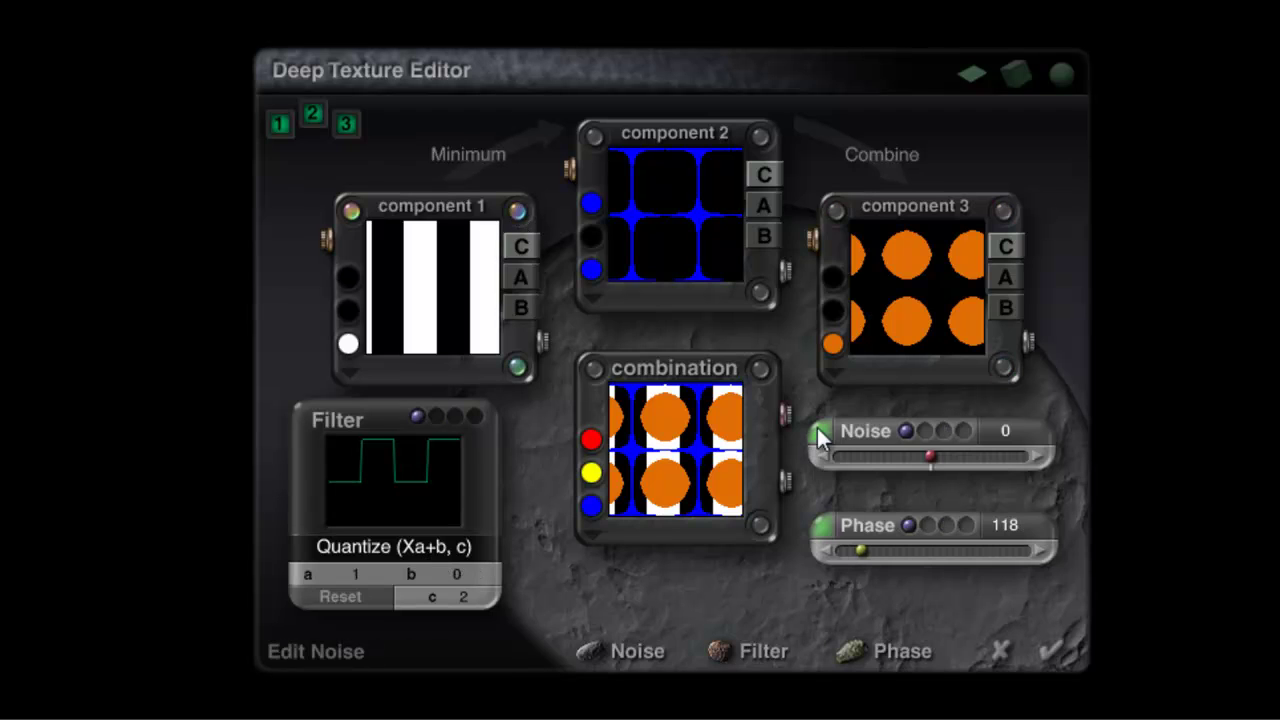
left_click(822, 431)
left_click(620, 238)
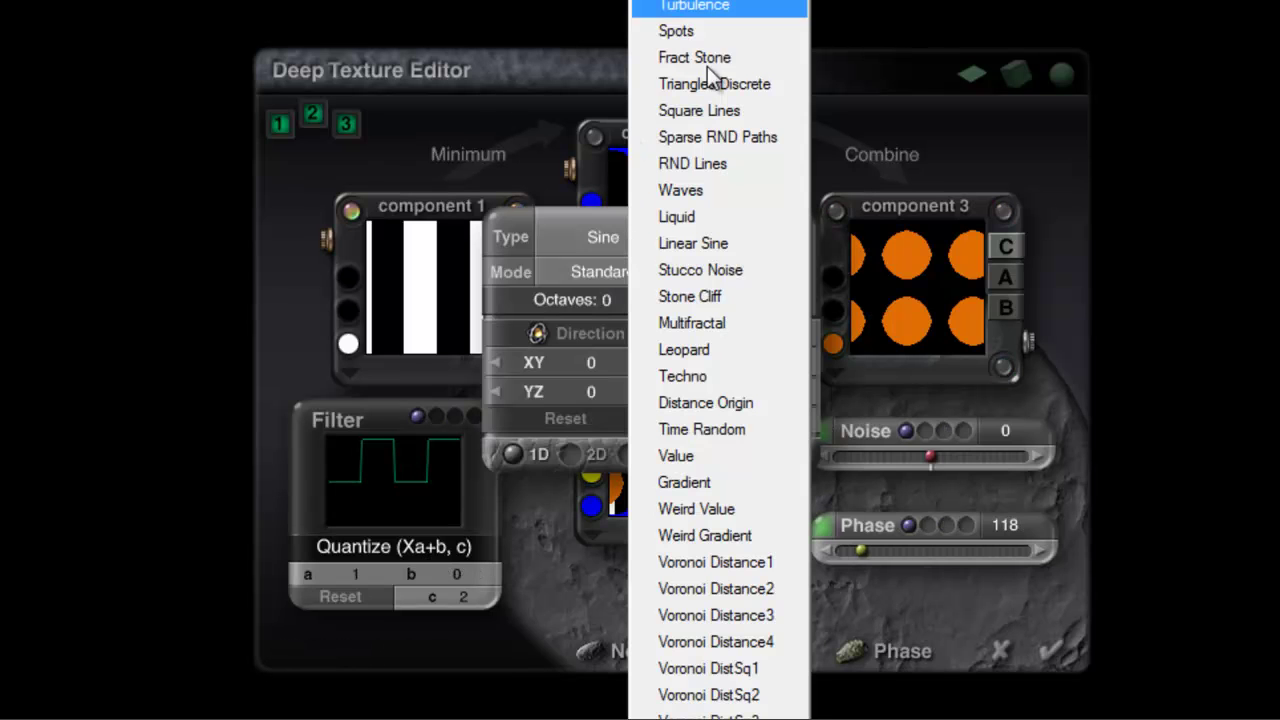
left_click(717, 245)
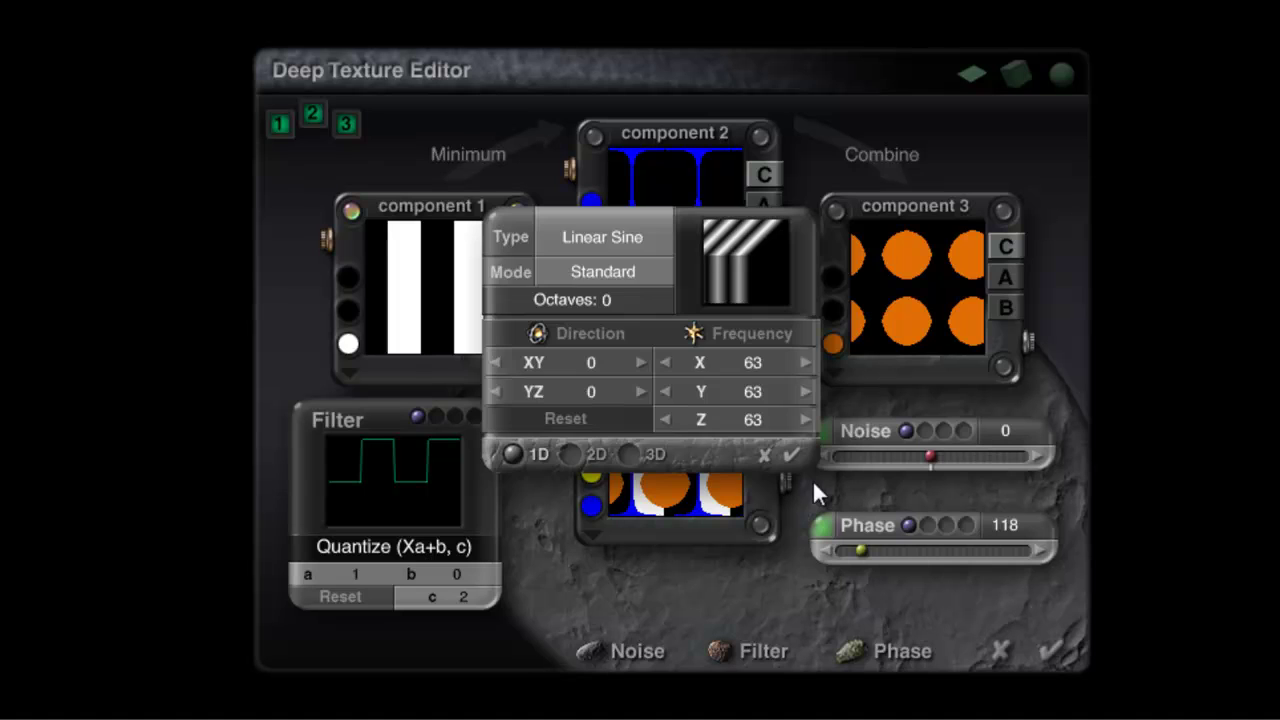
left_click(793, 458)
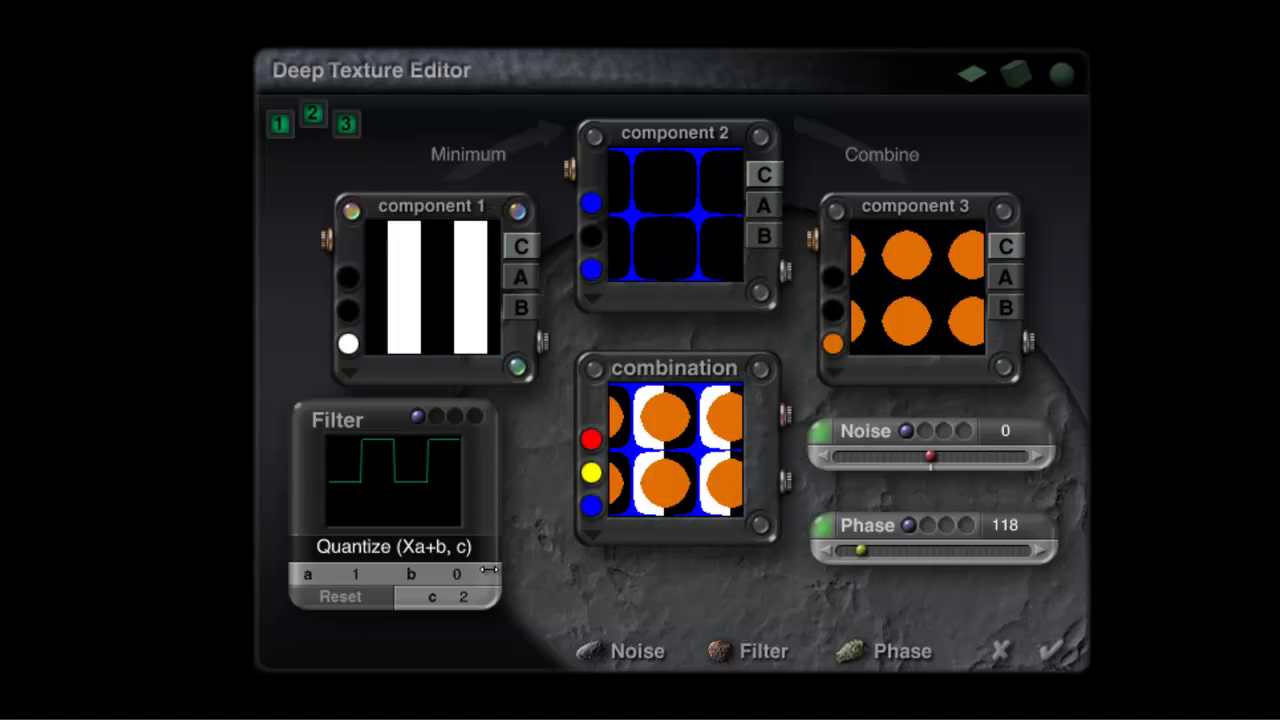
Adjust the a value of component 2's Quantize filter, accept the texture, then reopen it to fine-tune the filter
left_click(595, 150)
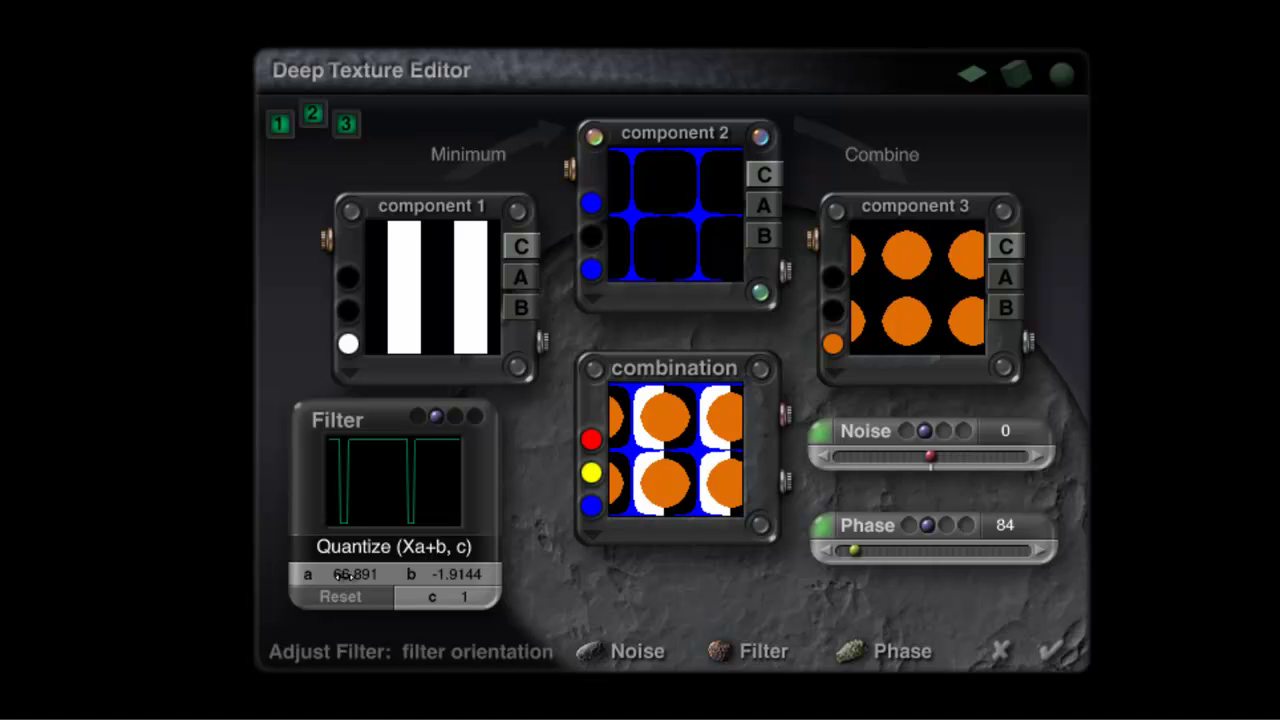
left_click_drag(340, 574, 353, 574)
left_click(835, 214)
left_click(1050, 651)
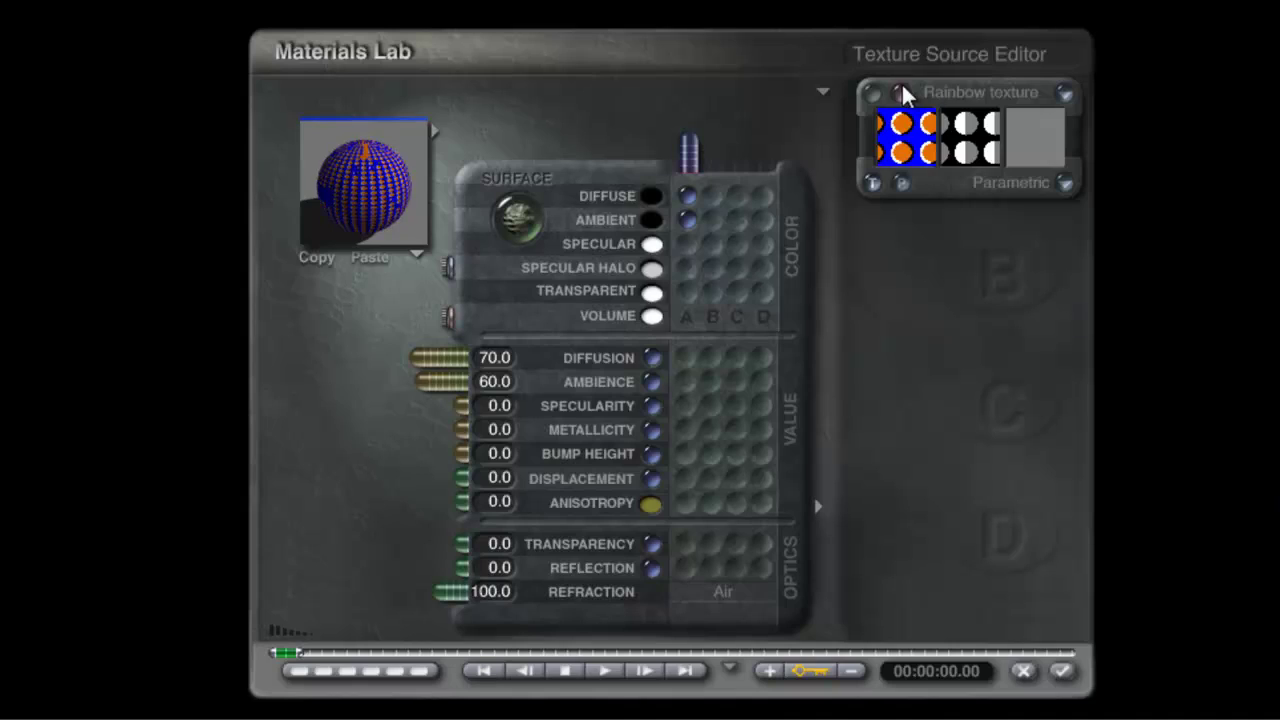
left_click(903, 92)
mouse_move(339, 575)
left_mouse_down()
mouse_move(326, 574)
mouse_move(352, 574)
left_mouse_up()
left_click(762, 138)
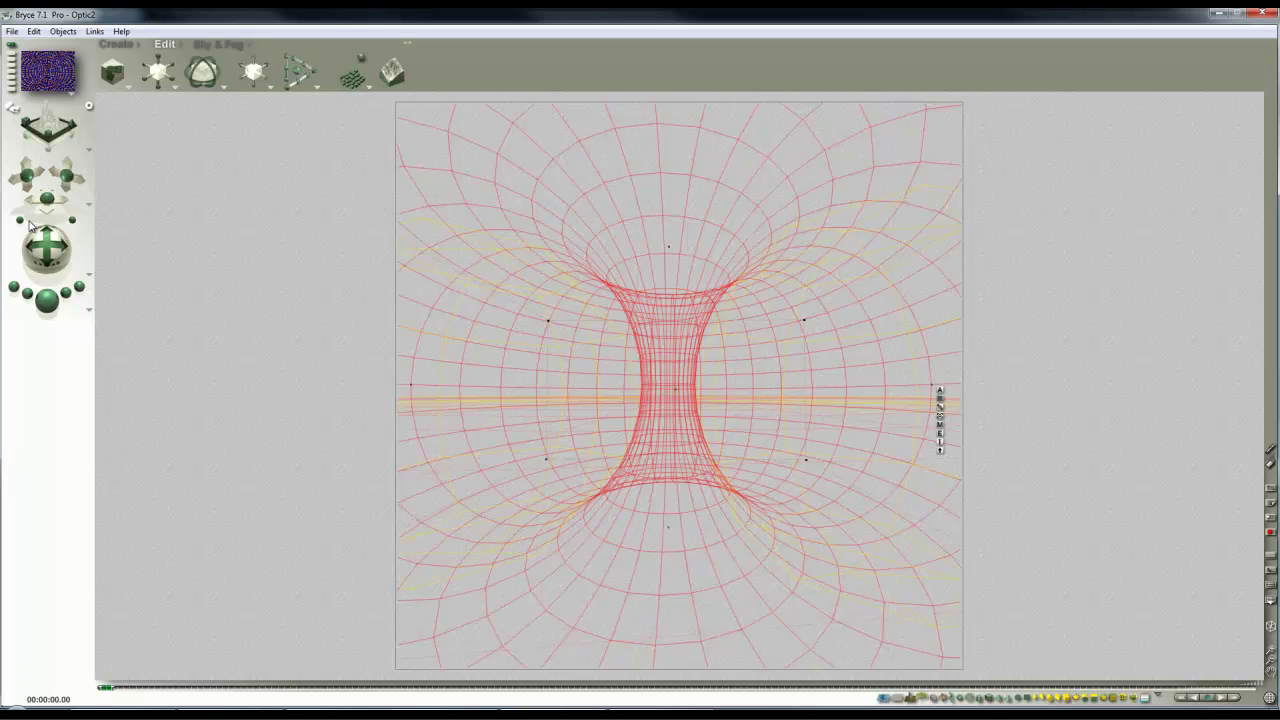
Bank the camera to tilt the scene, then duplicate the torus and shrink the copy uniformly inside the large one
left_click_drag(20, 220, 18, 219)
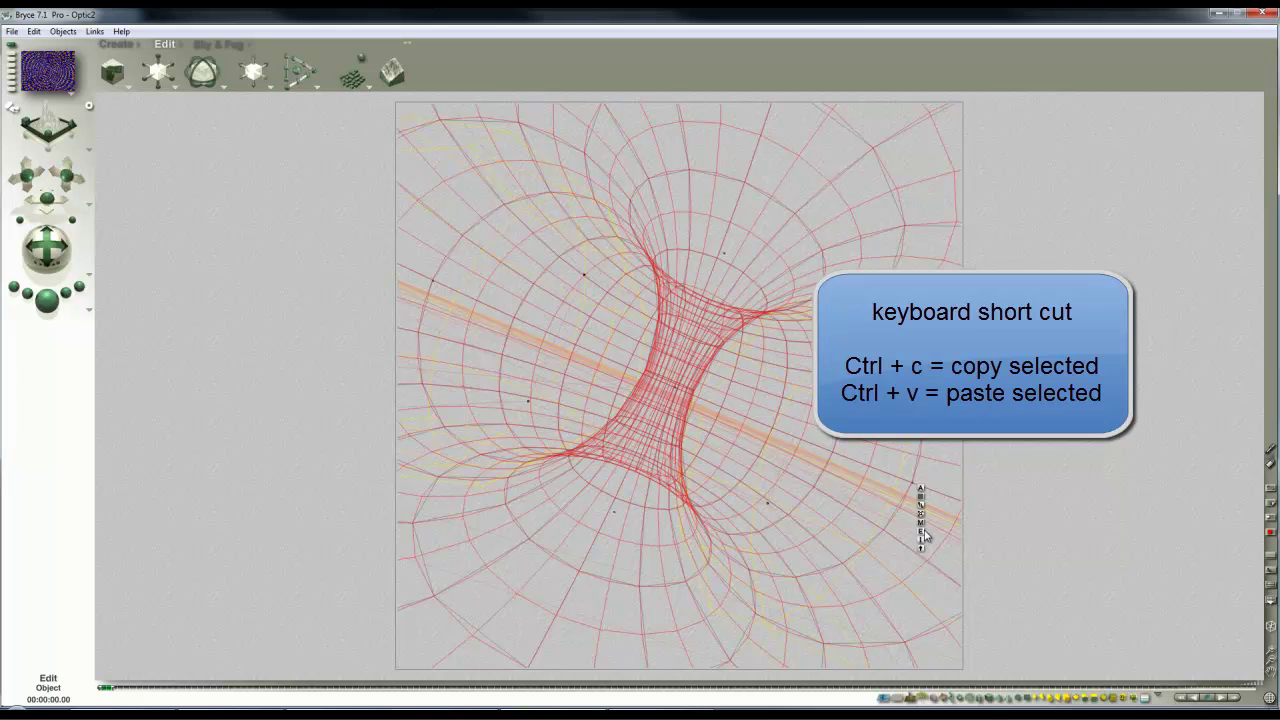
left_click_drag(158, 71, 223, 152)
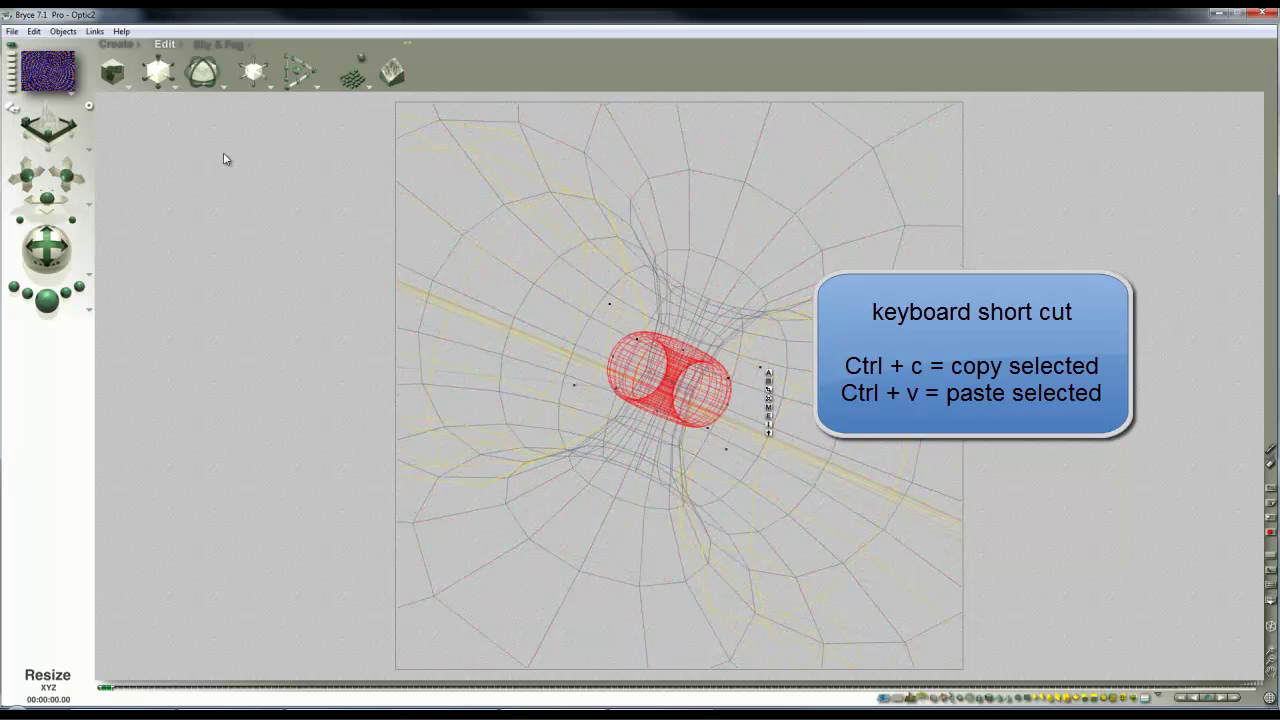
Edit the small torus's tube radius, first making the ring slimmer and then slightly thicker
left_click(769, 417)
left_click_drag(623, 397, 618, 403)
left_click(676, 415)
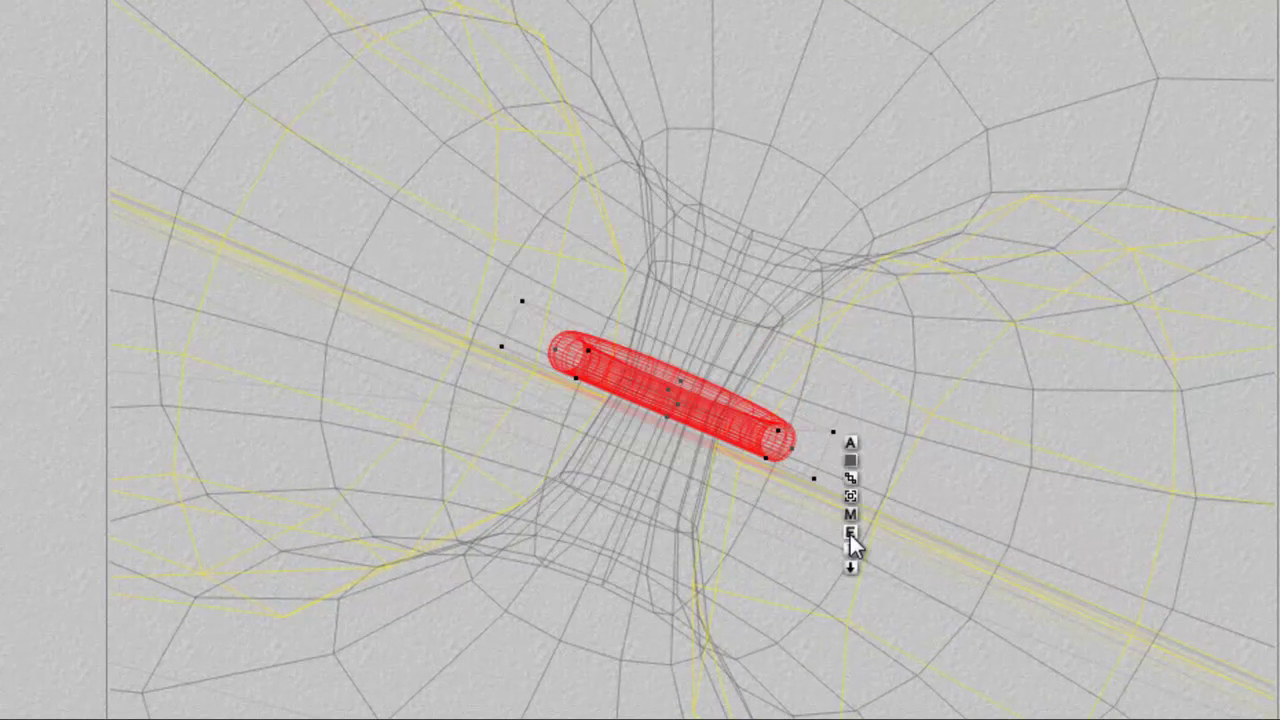
left_click(849, 532)
left_click_drag(567, 441, 572, 444)
left_click(692, 478)
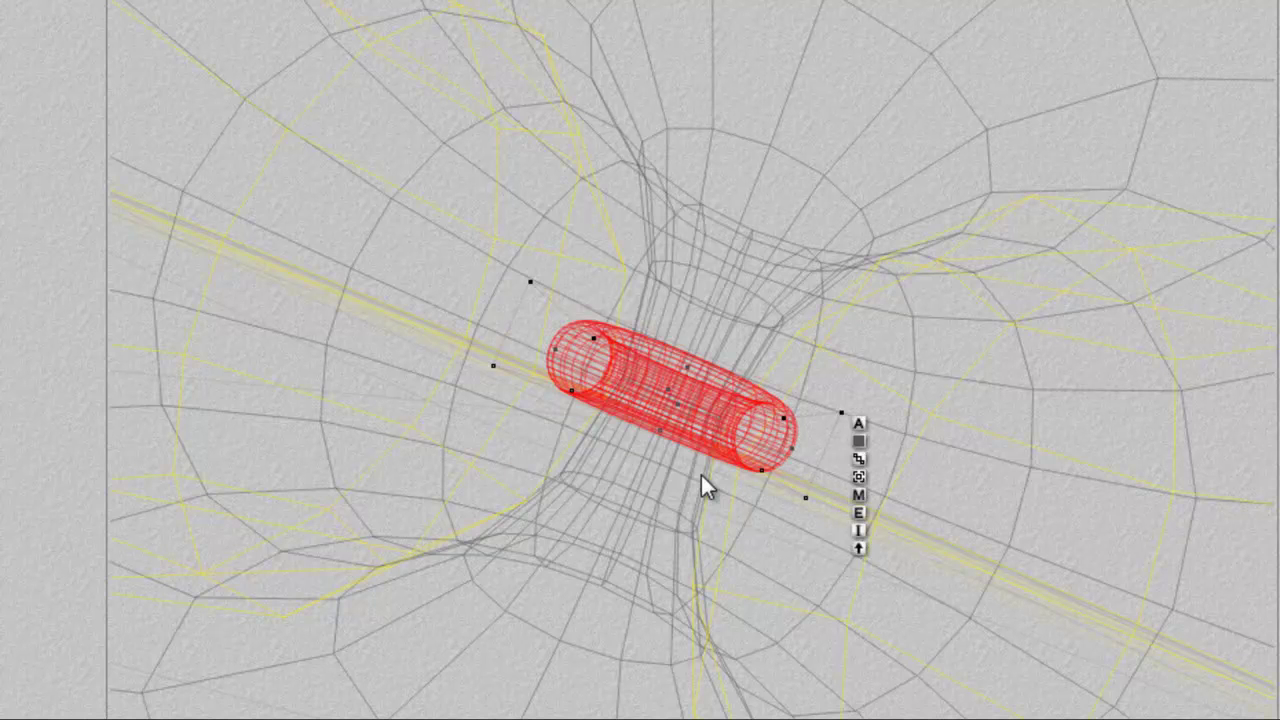
Scale the small torus's texture A to 71% on Y, preview it on a torus and accept the material
left_click(858, 494)
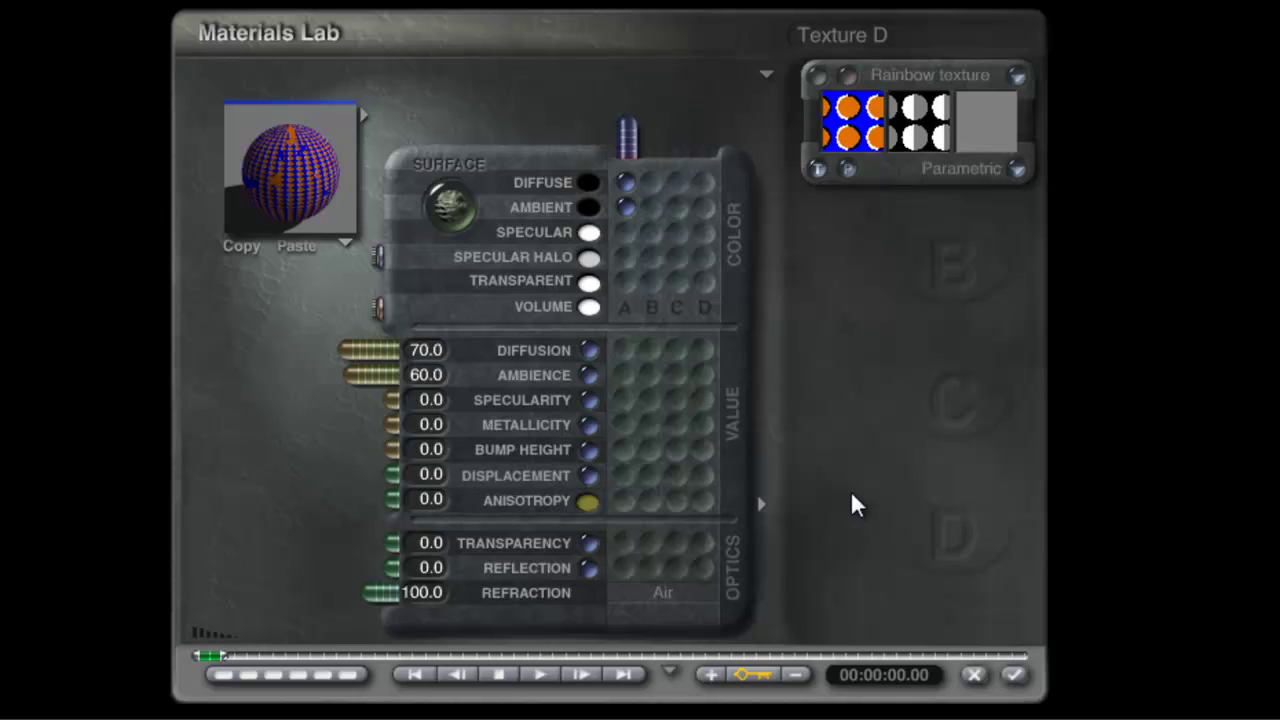
left_click(817, 78)
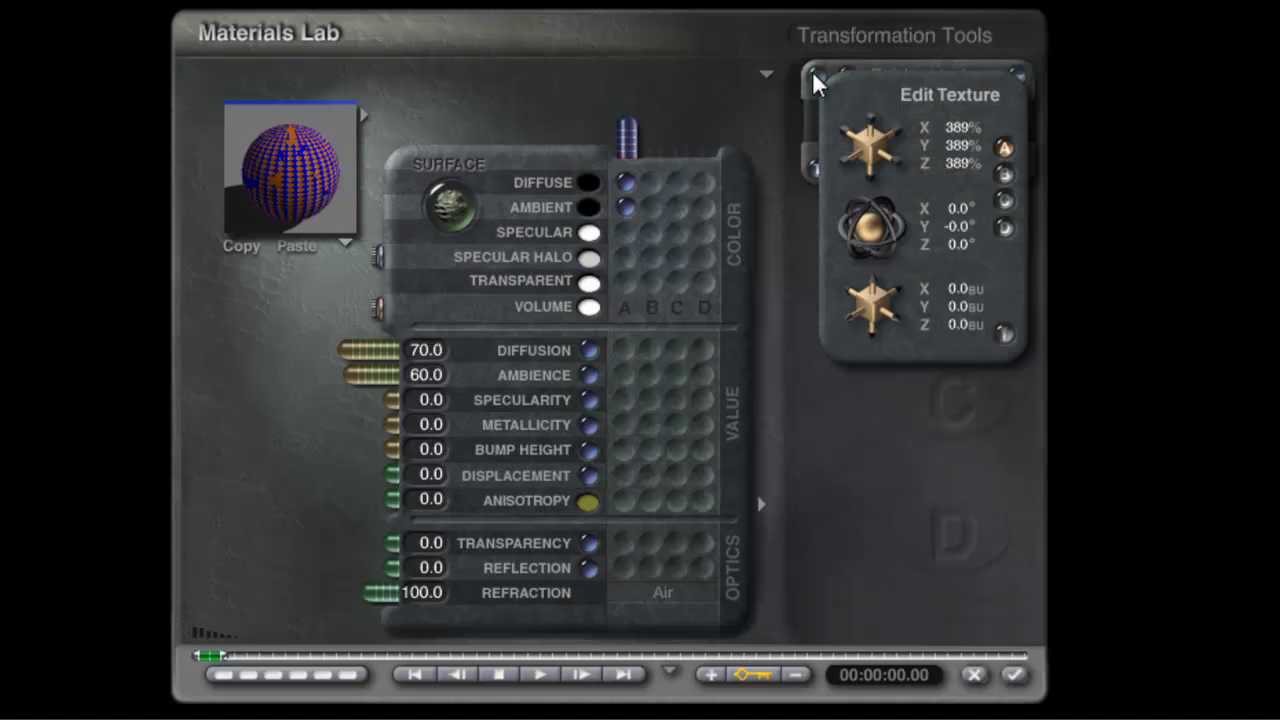
left_click_drag(878, 125, 876, 133)
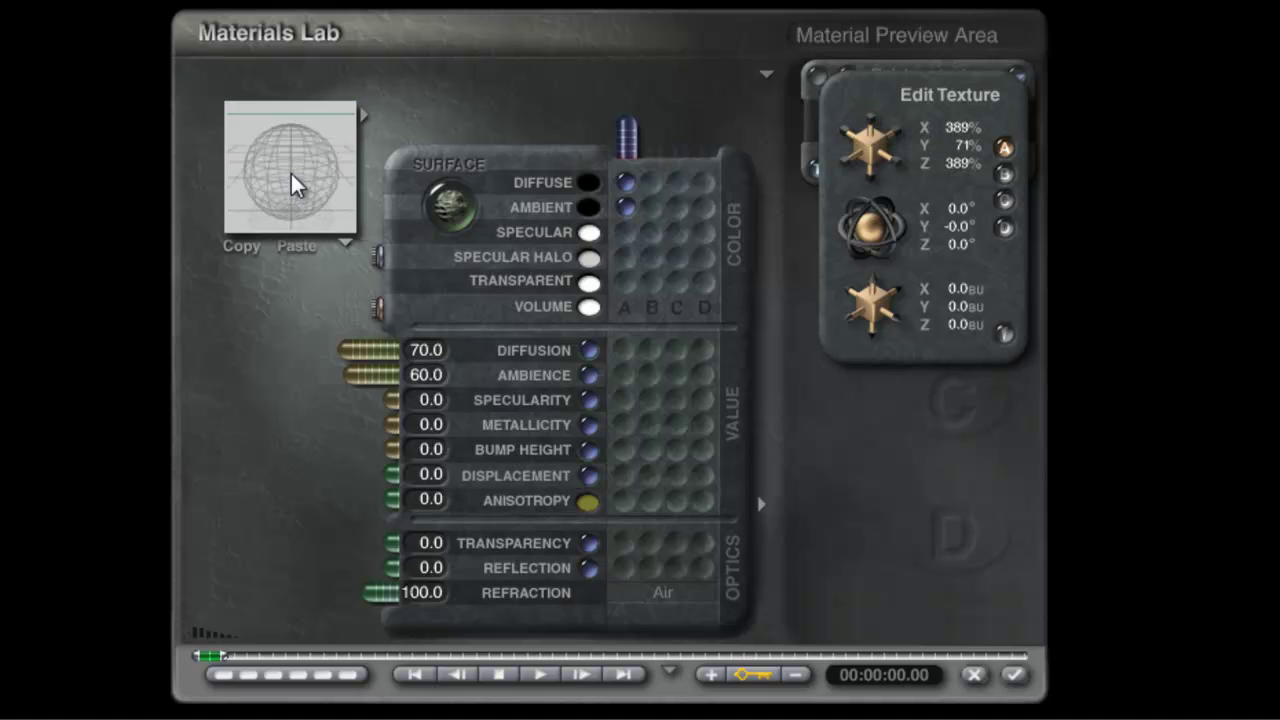
left_click(340, 241)
left_click(366, 449)
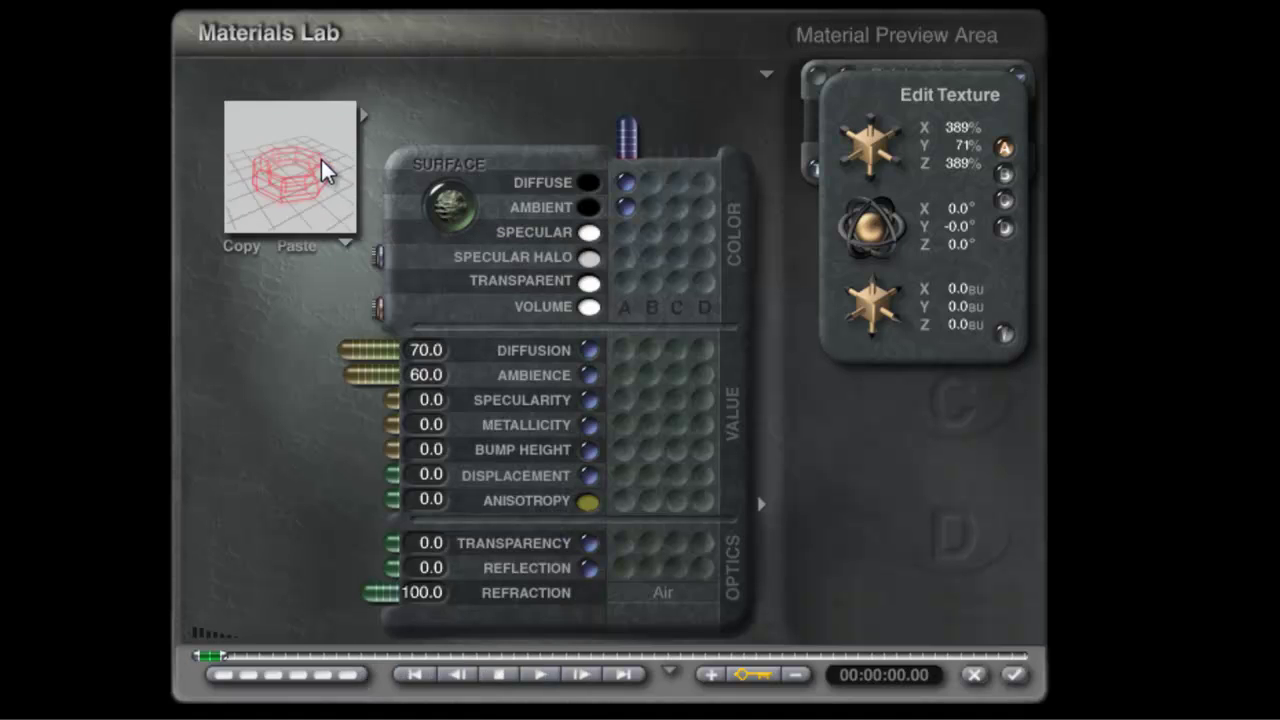
left_click(1001, 334)
left_click(1012, 676)
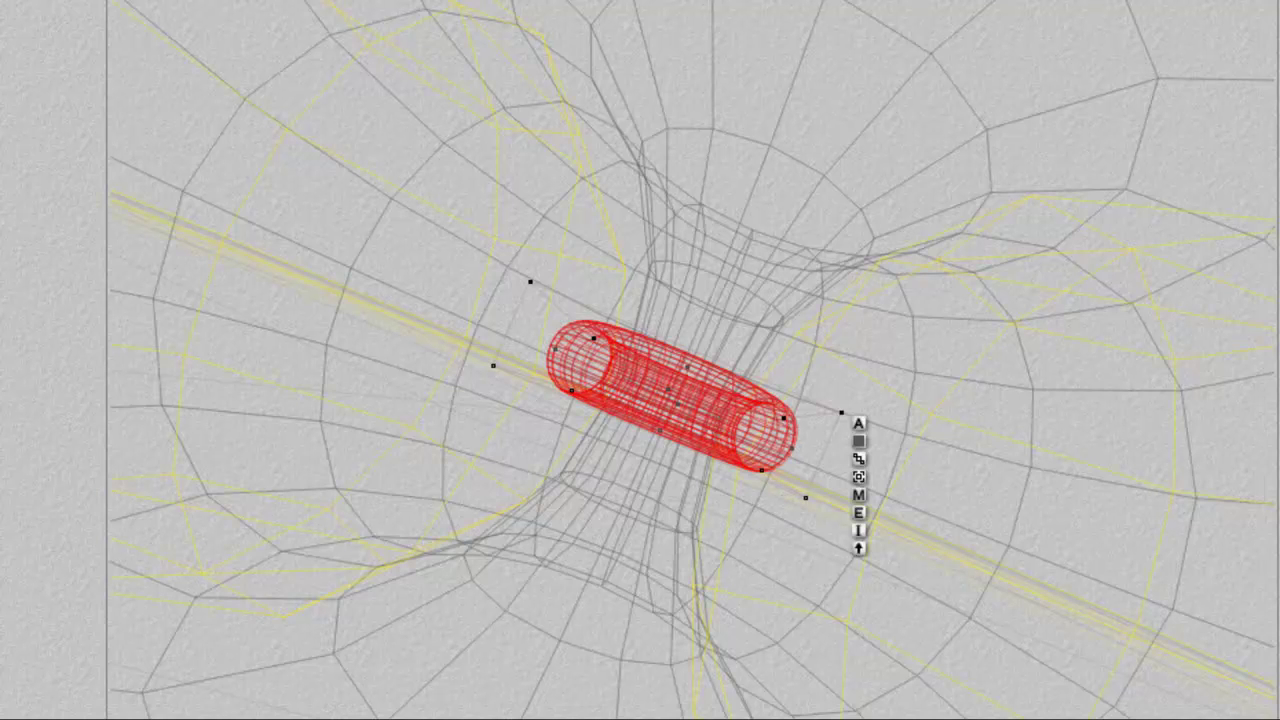
Place copies of the small torus above and below it along the central column and test-render the scene
key("Page_Up")
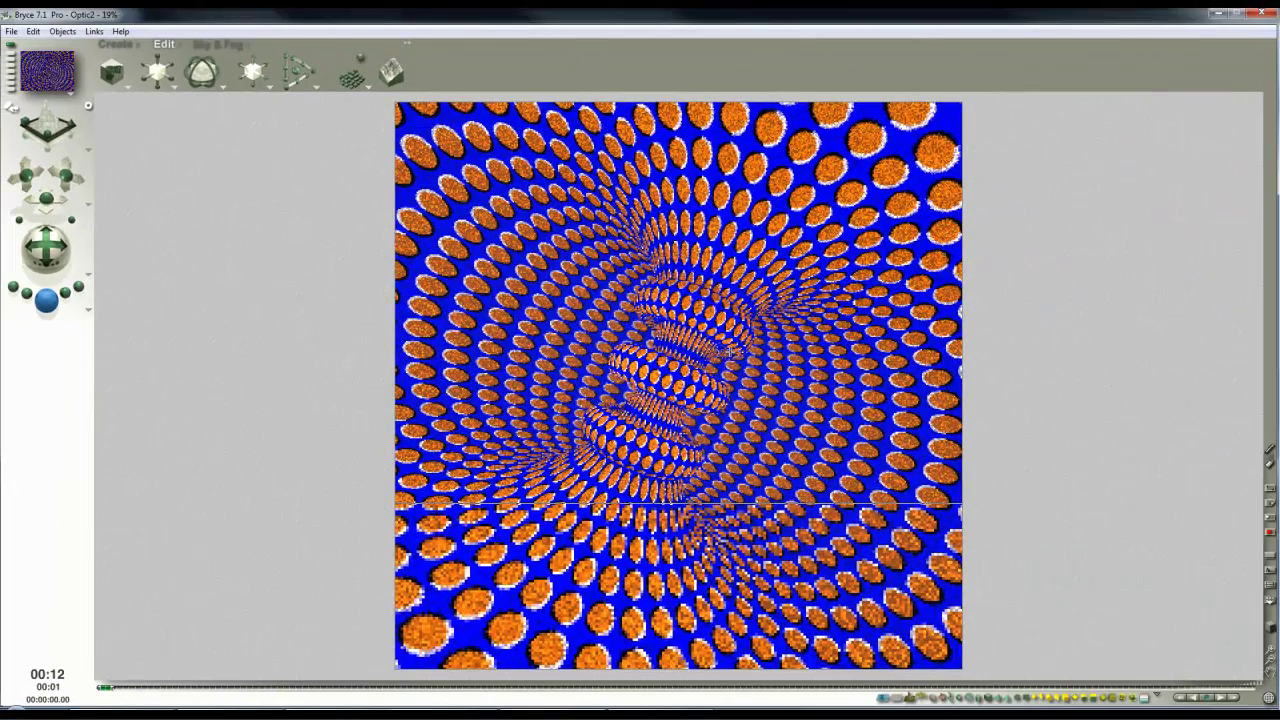
left_click(73, 219)
left_click_drag(73, 219, 120, 343)
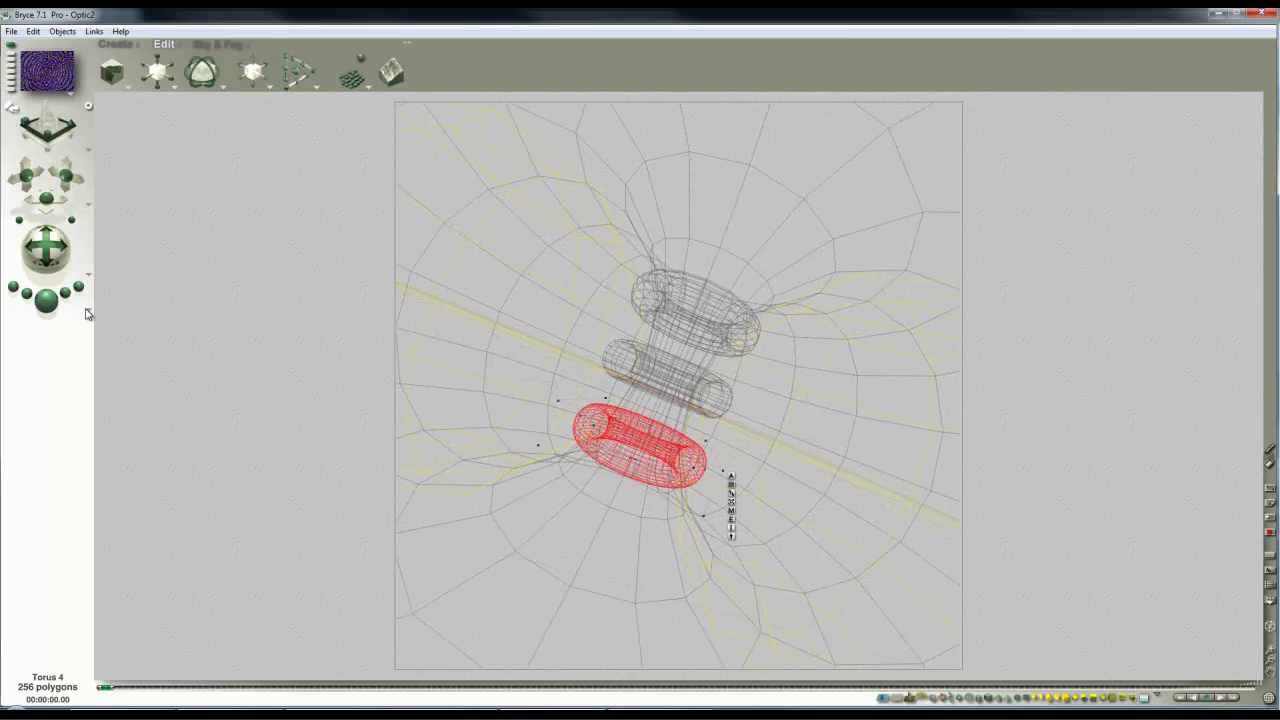
Set the premium render quality to 256 rays per pixel and render the scene
left_click(88, 313)
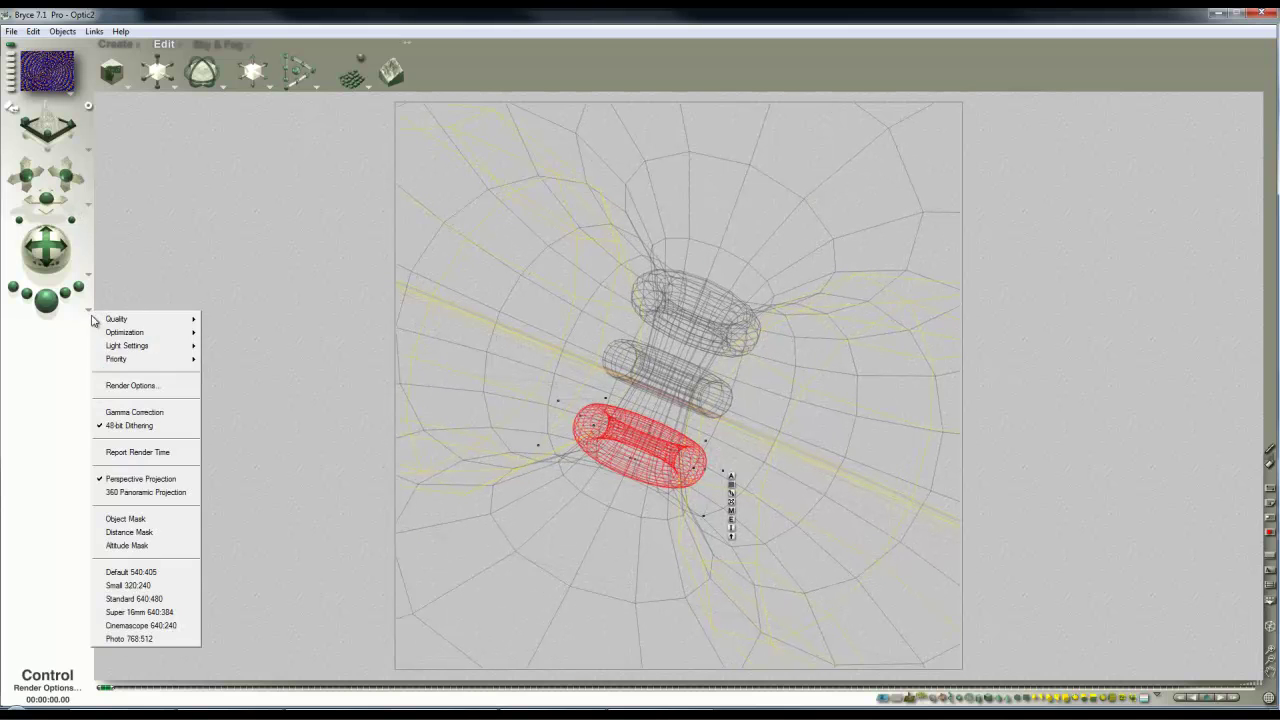
left_click(137, 385)
left_click(485, 326)
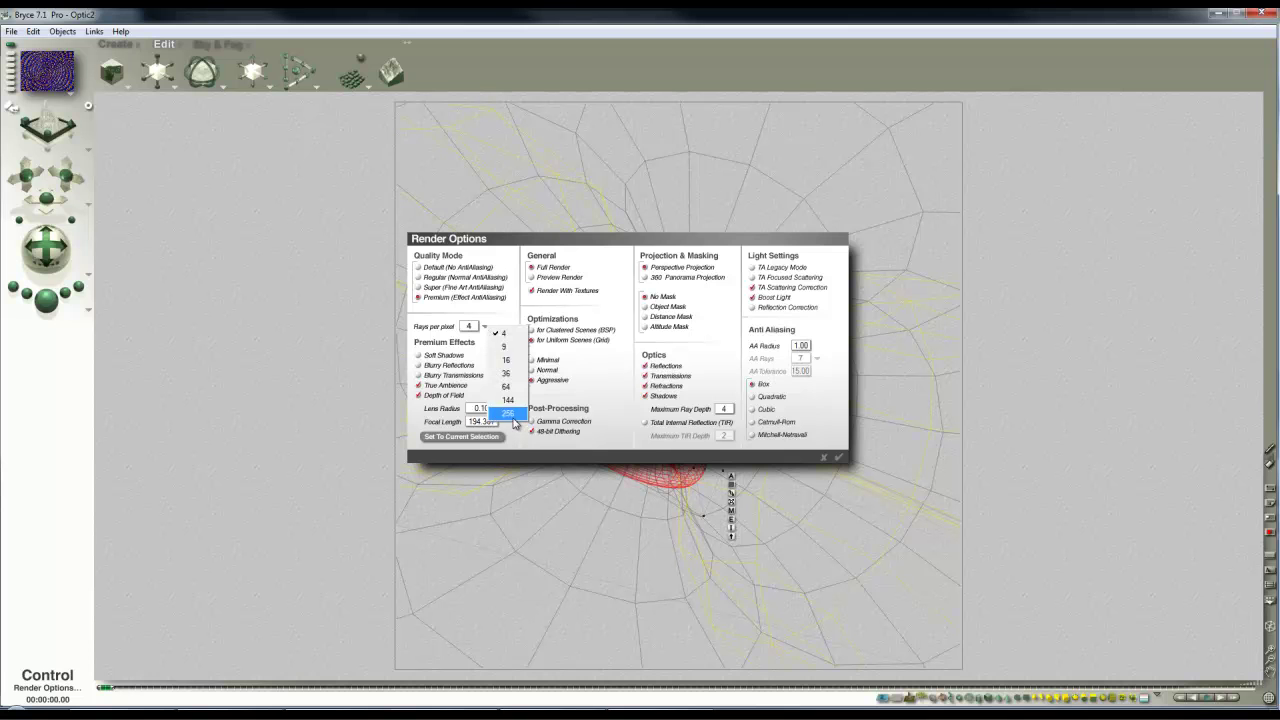
left_click(510, 420)
left_click(840, 457)
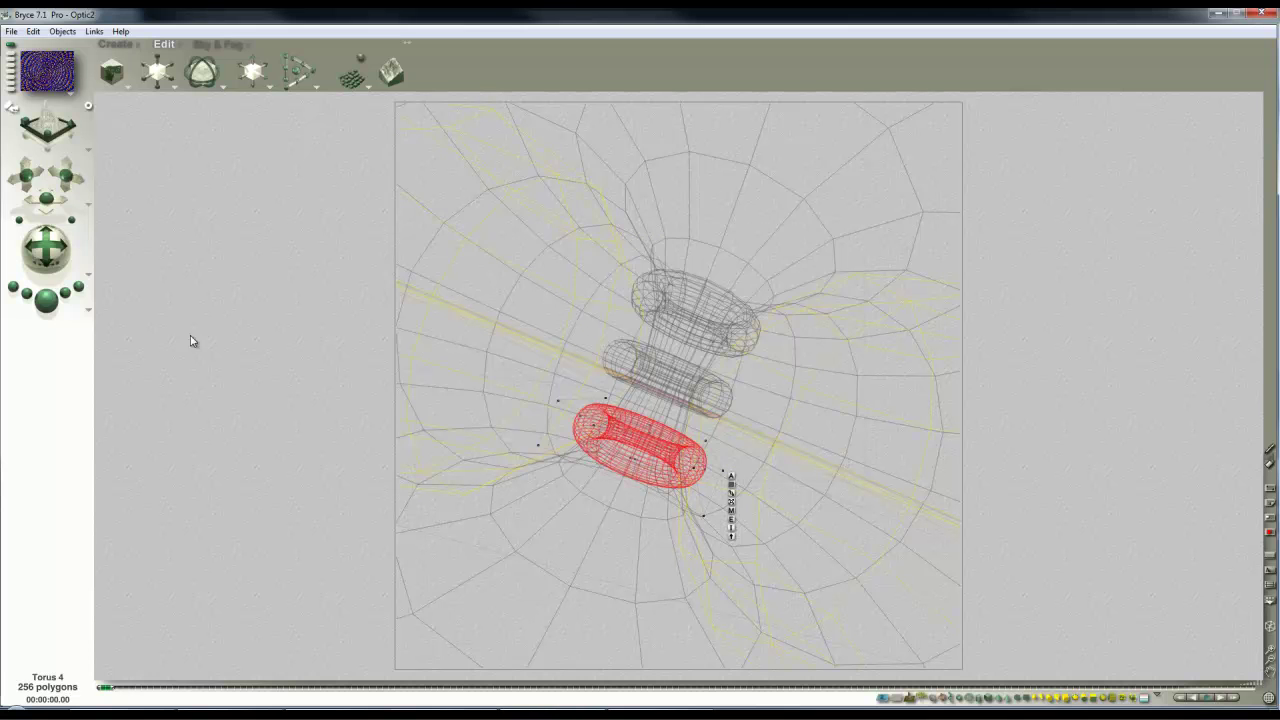
left_click(44, 303)
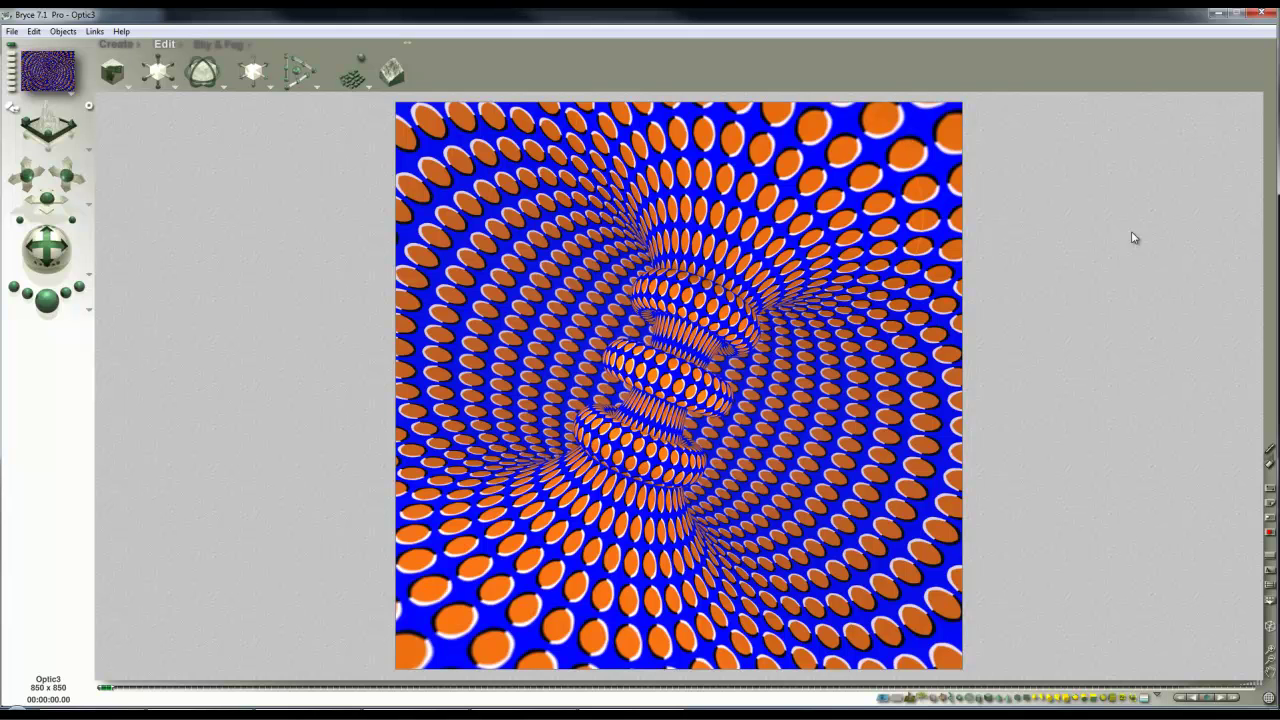
Switch the render quality mode to Regular (Normal AntiAliasing)
left_click(88, 312)
left_click(122, 386)
left_click(432, 278)
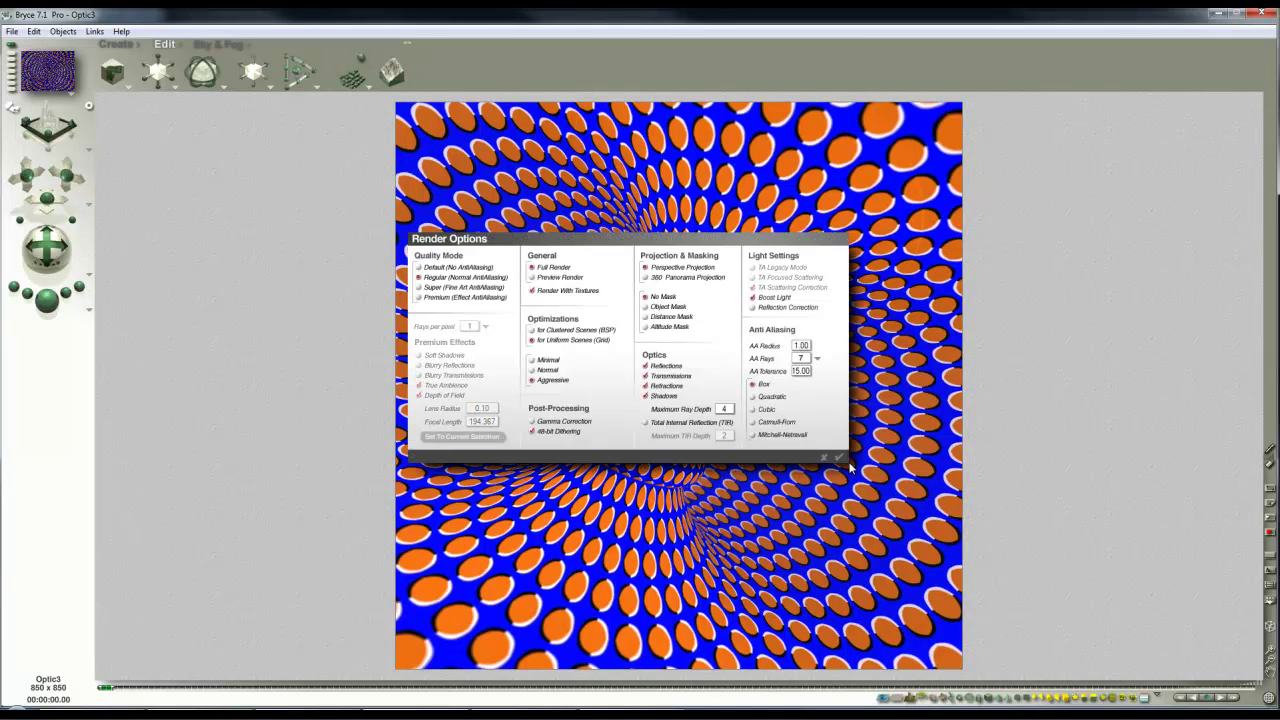